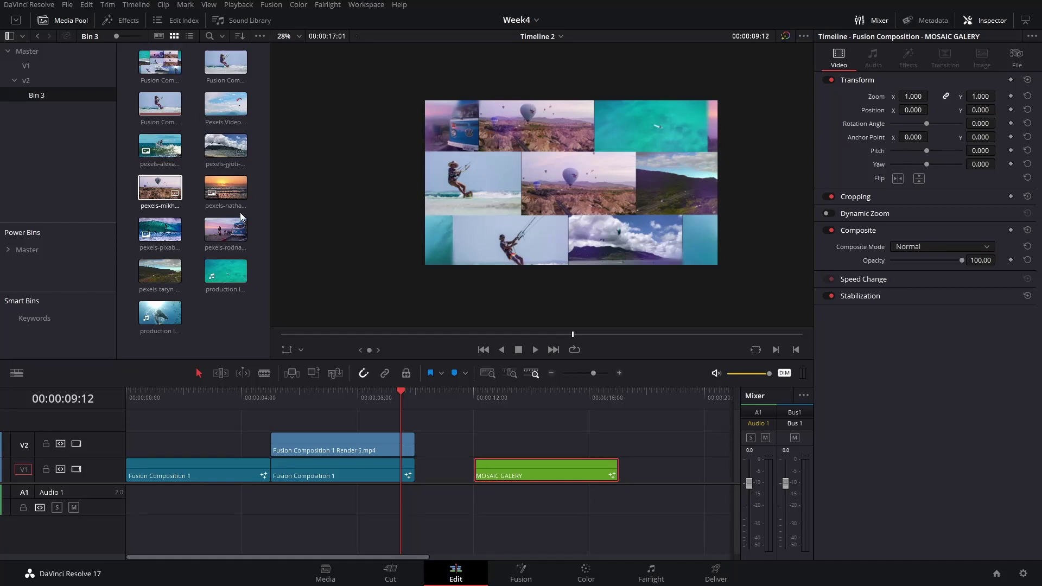
# Step: Open the second Fusion Composition 1 clip for compositing and examine how its node tree is built
pyautogui.click(363, 474)
pyautogui.rightClick(363, 473)
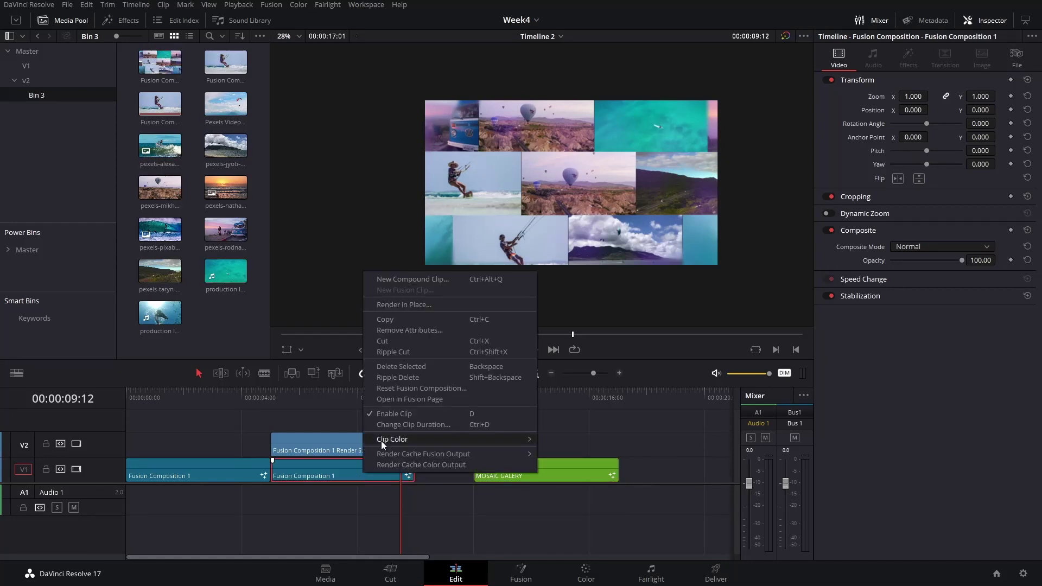
pyautogui.click(424, 398)
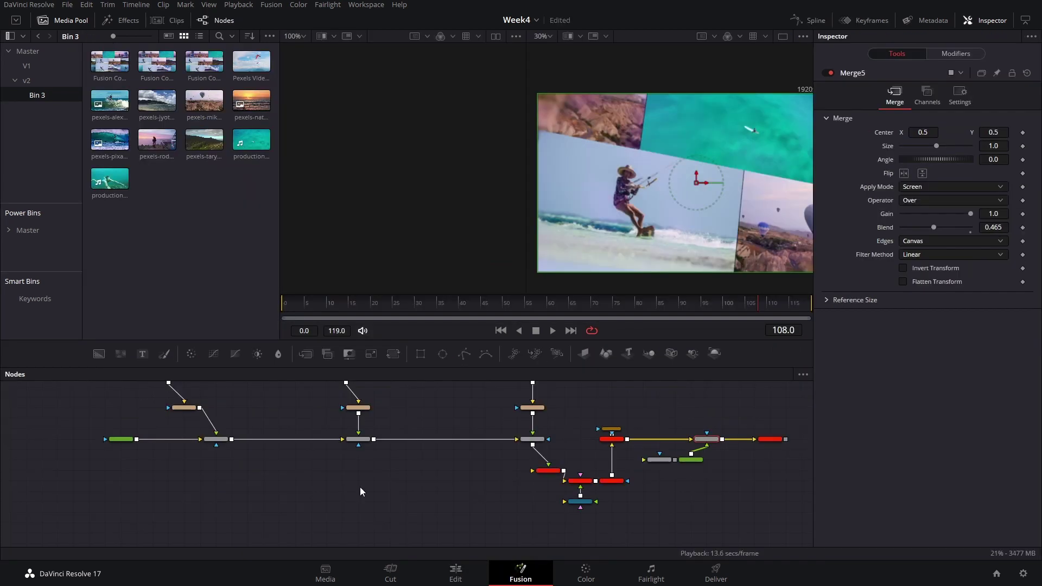
pyautogui.moveTo(559, 422); pyautogui.dragTo(519, 473)
pyautogui.scroll(-2, 519, 474)
pyautogui.click(519, 473)
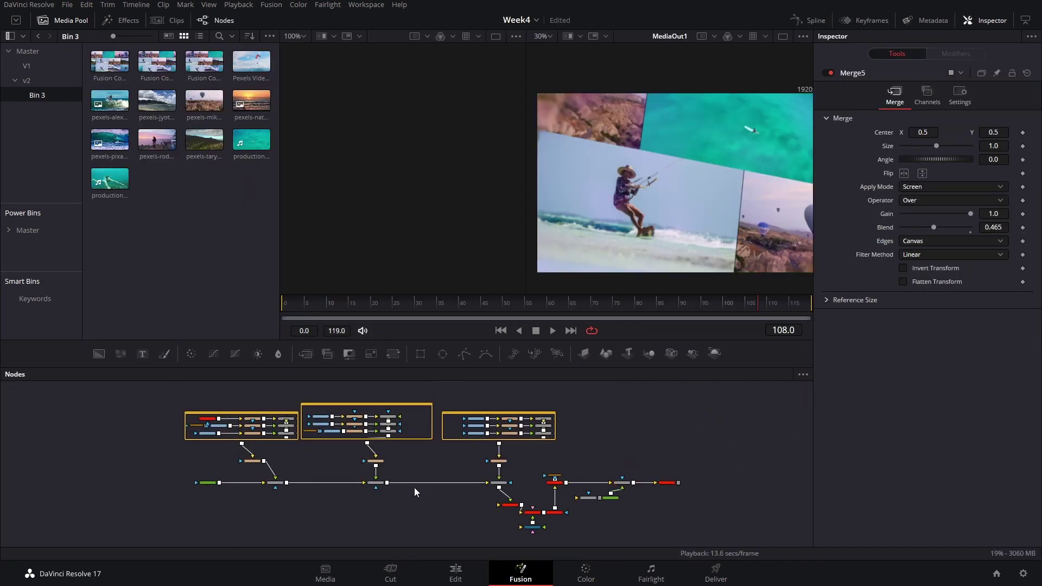
pyautogui.scroll(2, 415, 486)
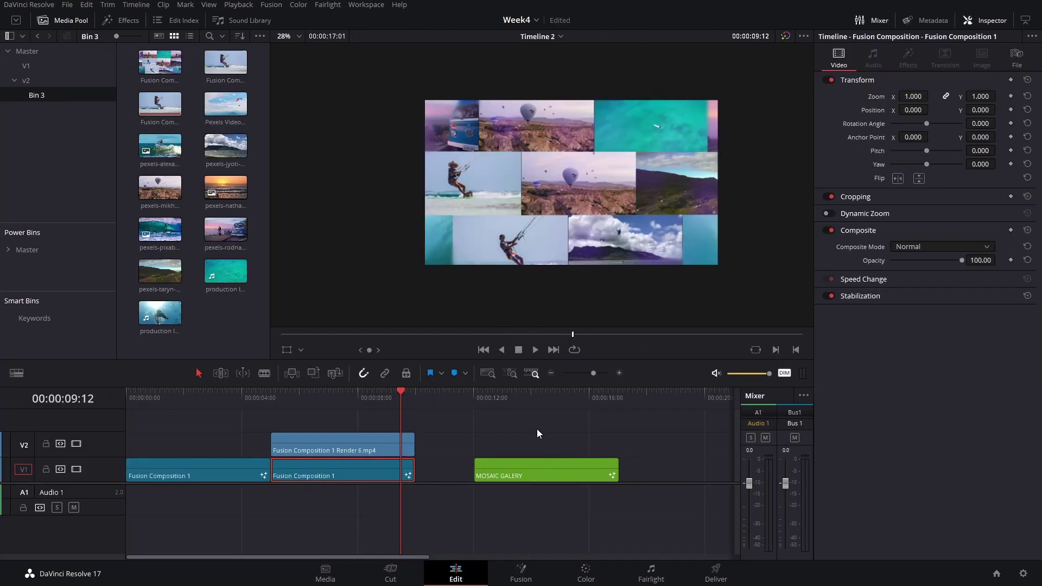
# Step: Open the MOSAIC GALERY timeline clip in the Fusion page
pyautogui.click(536, 409)
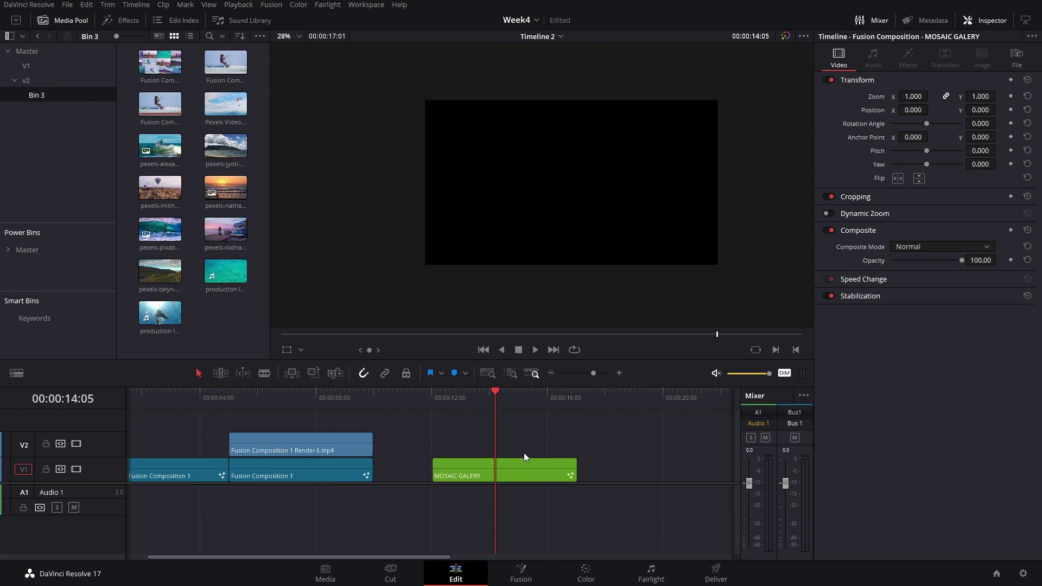
pyautogui.click(507, 477)
pyautogui.rightClick(507, 478)
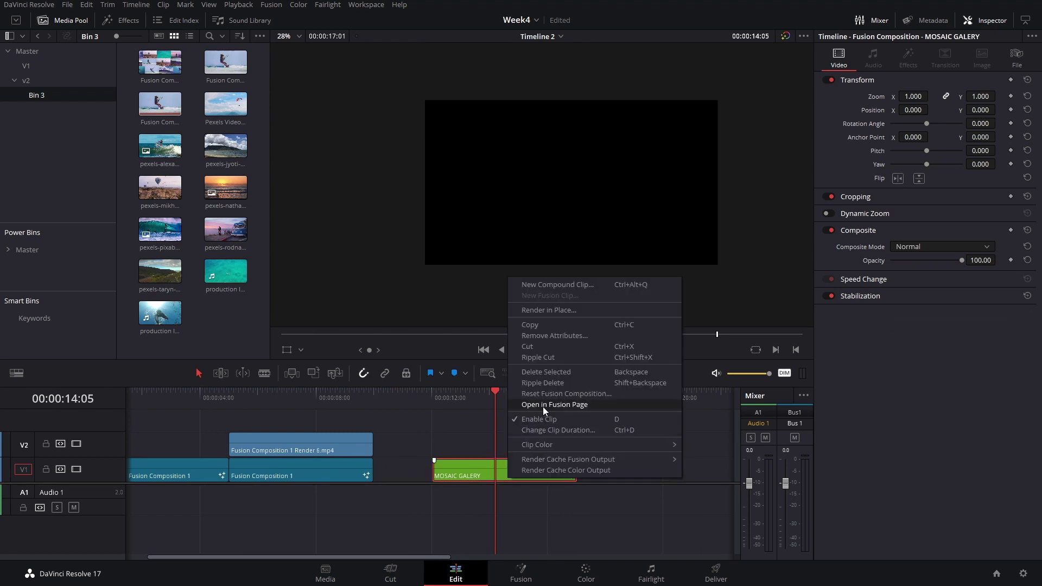
pyautogui.click(543, 406)
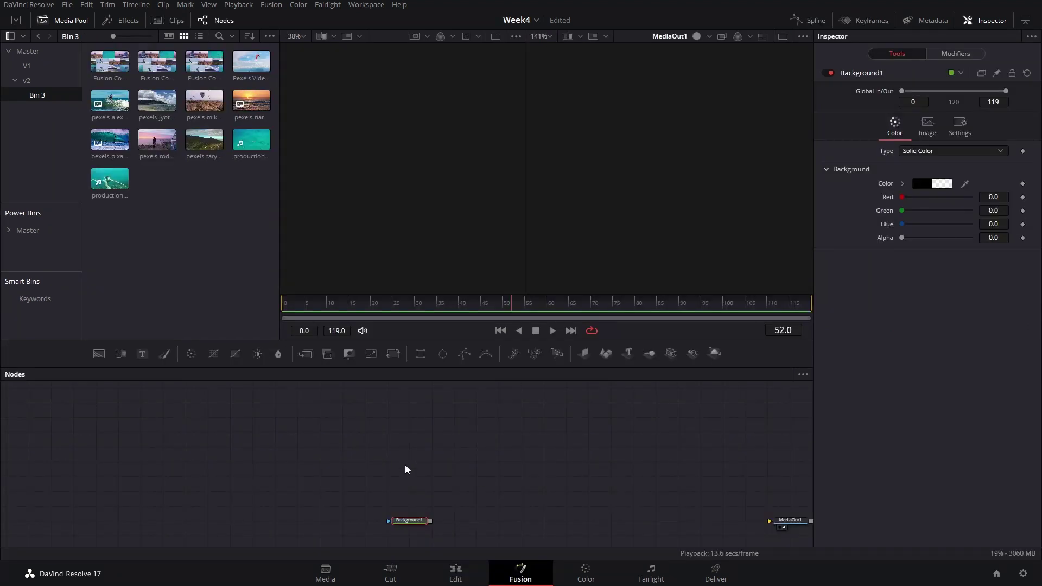
pyautogui.rightClick(211, 223)
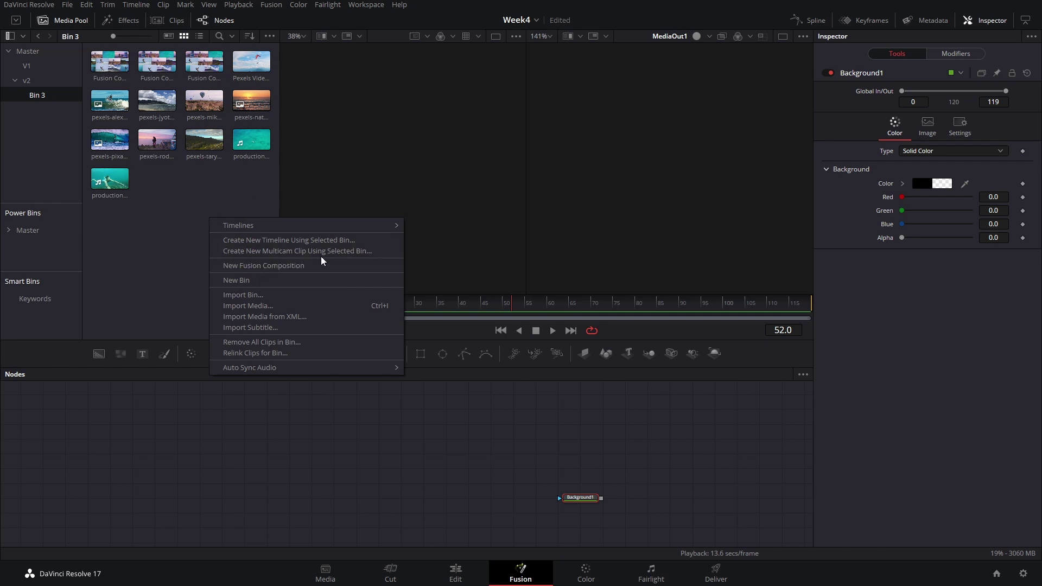
pyautogui.click(465, 293)
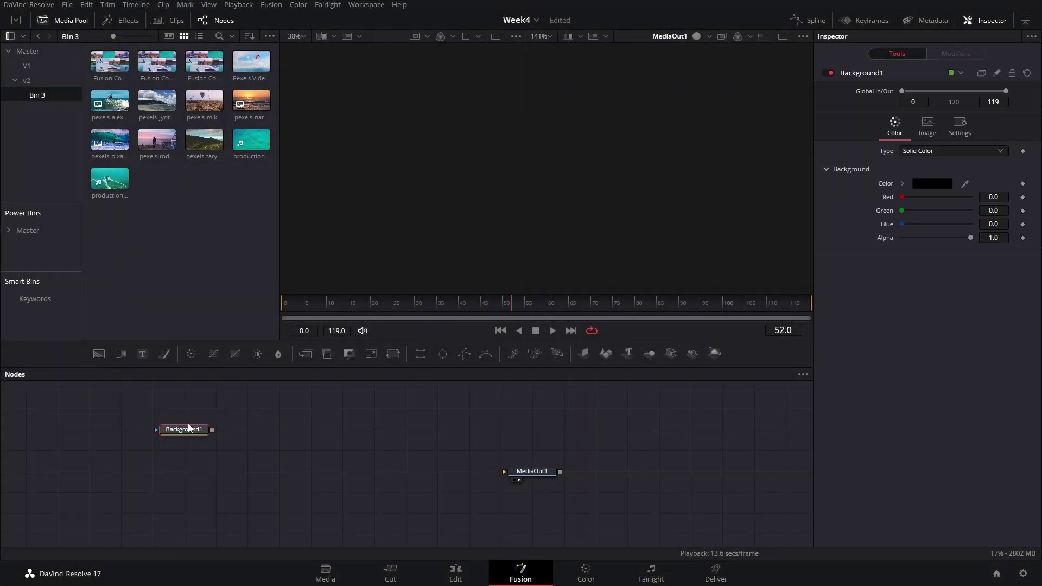
# Step: Connect the Background1 node to MediaOut1 with its alpha at 0, and show the result in a single viewer
pyautogui.moveTo(190, 430); pyautogui.dragTo(532, 472)
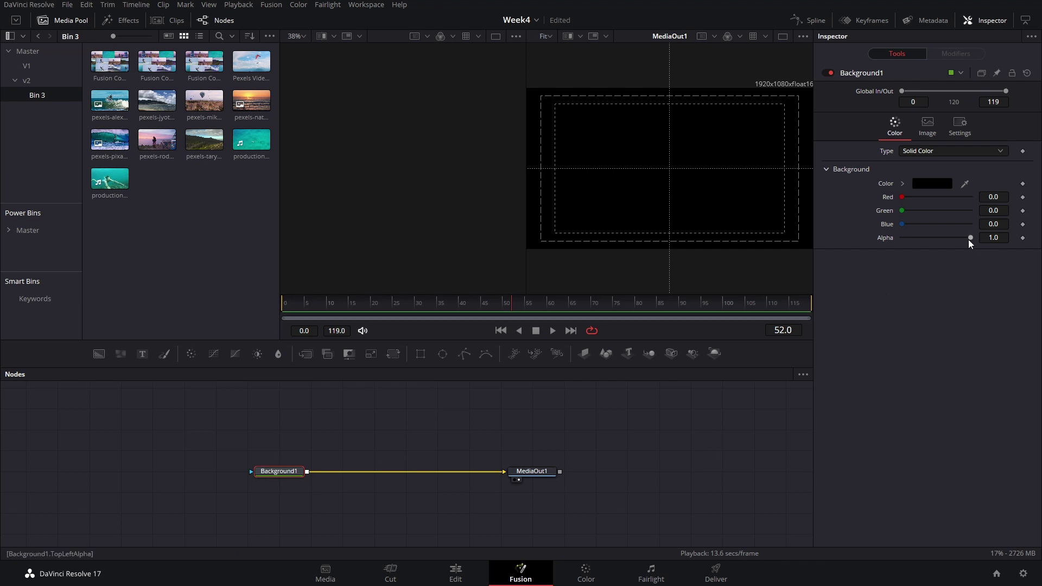
pyautogui.moveTo(970, 238); pyautogui.dragTo(900, 239)
pyautogui.click(782, 37)
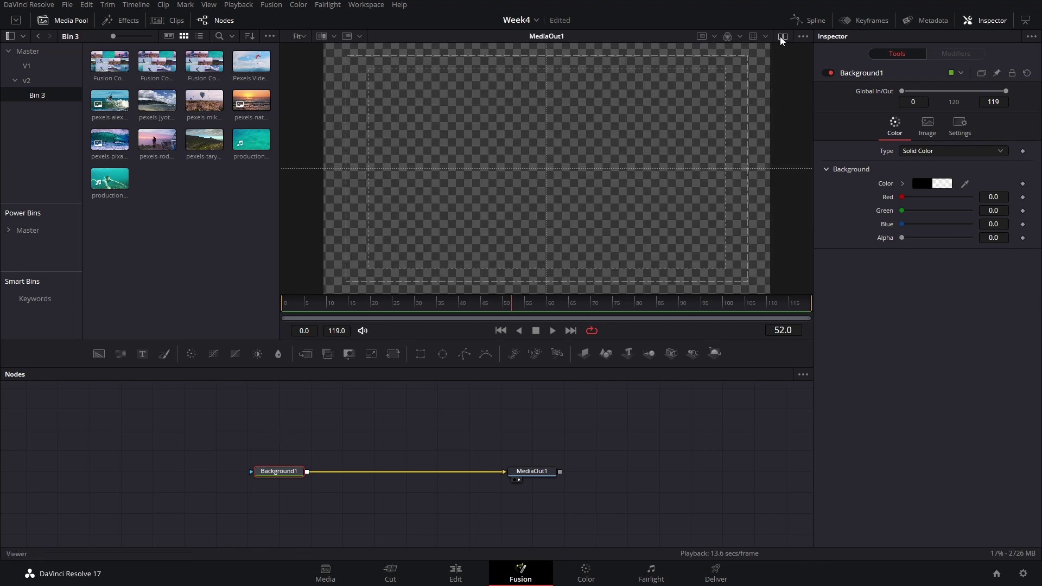
pyautogui.scroll(-2, 512, 187)
pyautogui.moveTo(381, 421); pyautogui.dragTo(487, 418)
pyautogui.moveTo(354, 470); pyautogui.dragTo(291, 457)
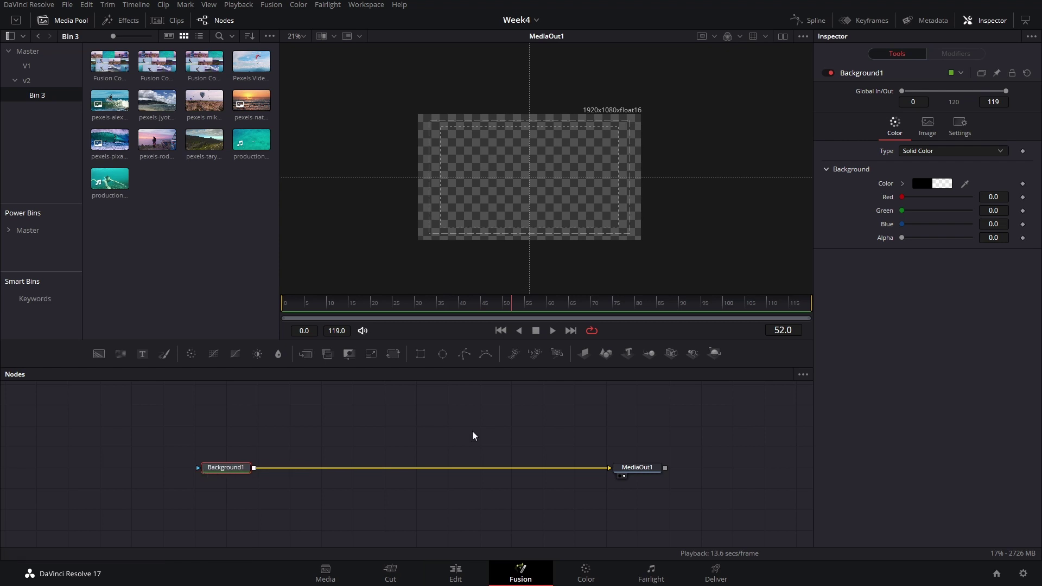
# Step: Add a Grid node and place it between Background1 and MediaOut1, close to MediaOut1
pyautogui.hotkey('shift', 'space')
pyautogui.write('grid')
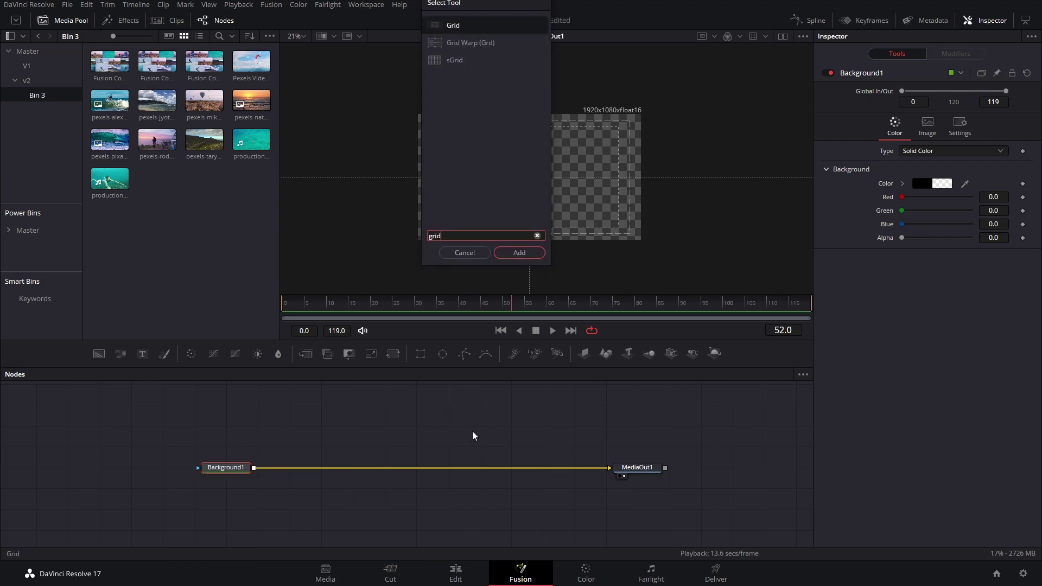
pyautogui.press('Return')
pyautogui.moveTo(286, 465); pyautogui.dragTo(575, 470)
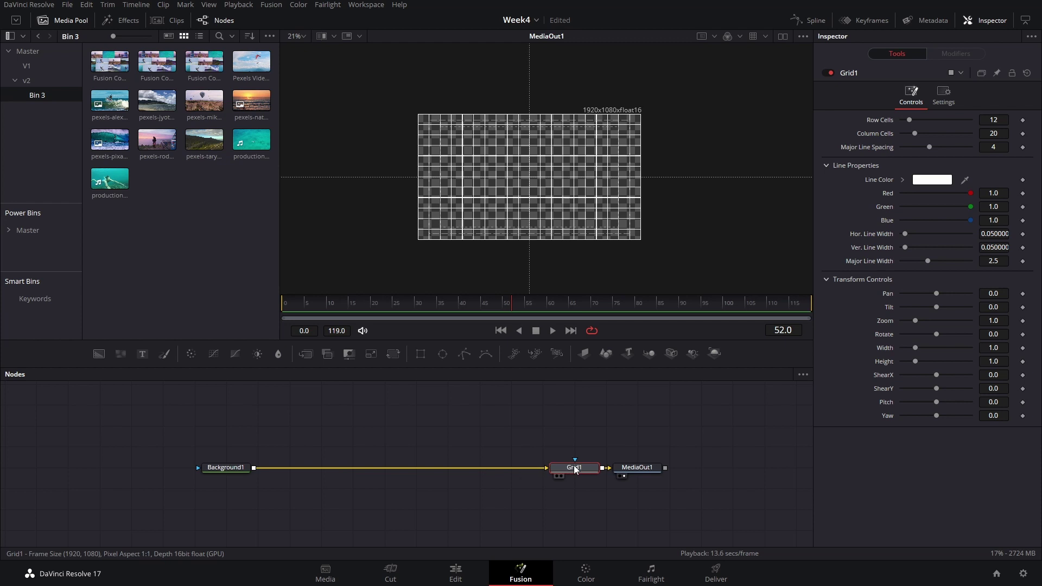
# Step: Set the grid to 3 row cells and 3 column cells
pyautogui.doubleClick(997, 133)
pyautogui.write('3')
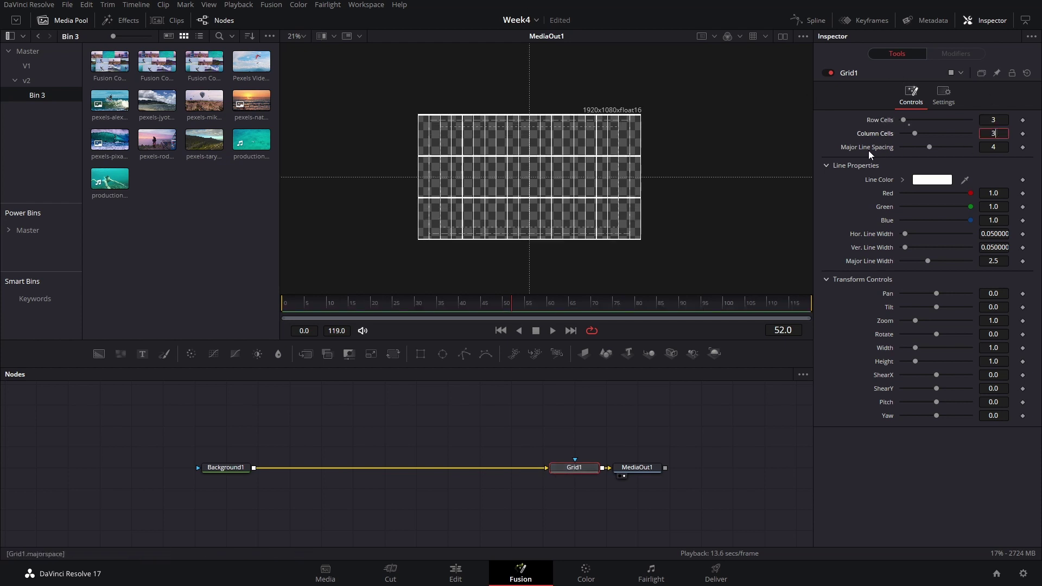
pyautogui.click(844, 187)
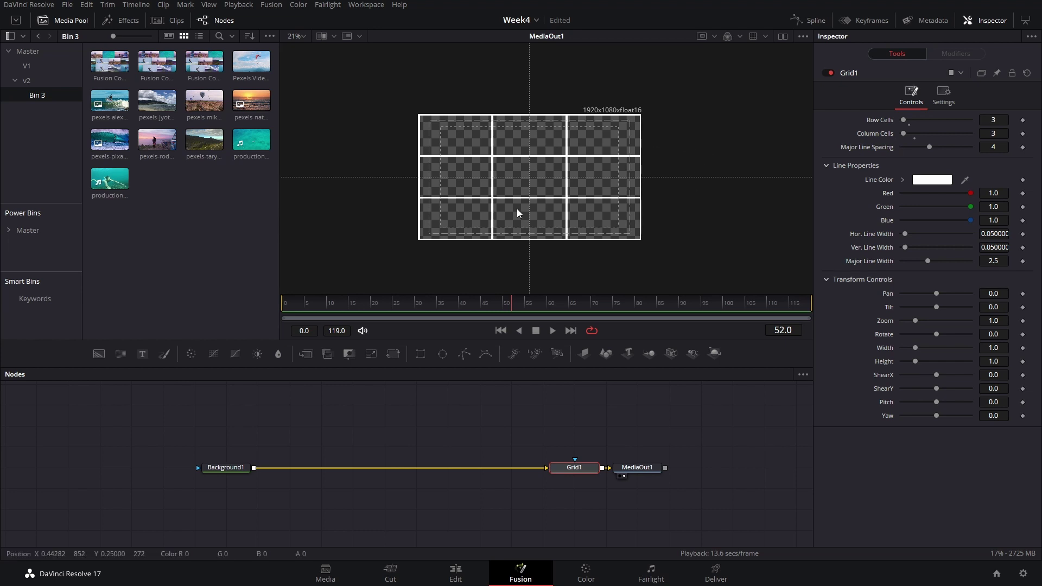
# Step: Set both the horizontal and vertical line widths of the grid to 0.002
pyautogui.scroll(2, 516, 209)
pyautogui.scroll(-1, 618, 172)
pyautogui.moveTo(617, 173)
pyautogui.mouseDown()
pyautogui.moveTo(584, 197)
pyautogui.moveTo(623, 210)
pyautogui.moveTo(613, 189)
pyautogui.mouseUp()
pyautogui.scroll(1, 584, 198)
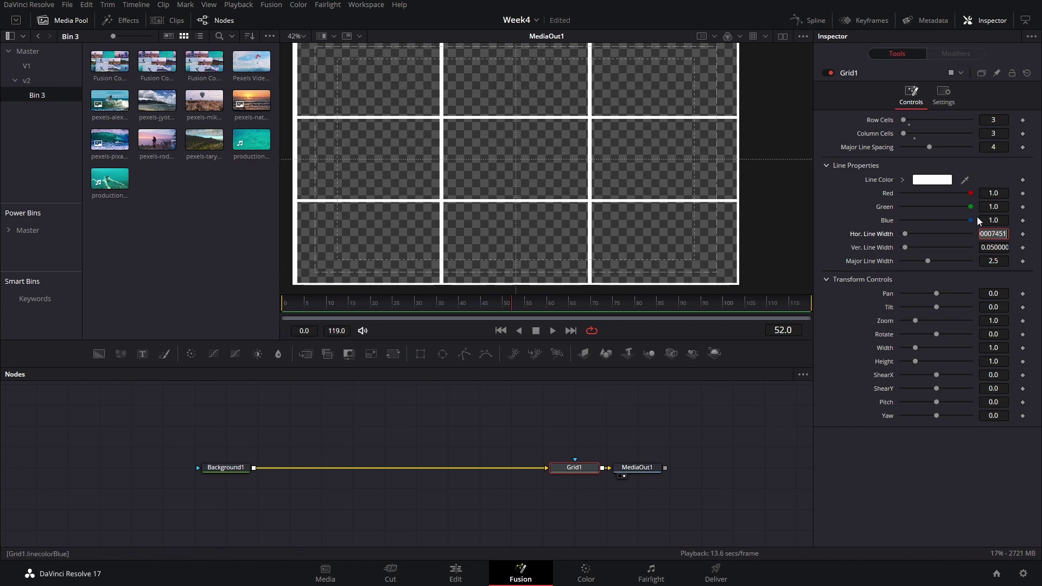
pyautogui.write('02')
pyautogui.press('Tab')
pyautogui.write('.022')
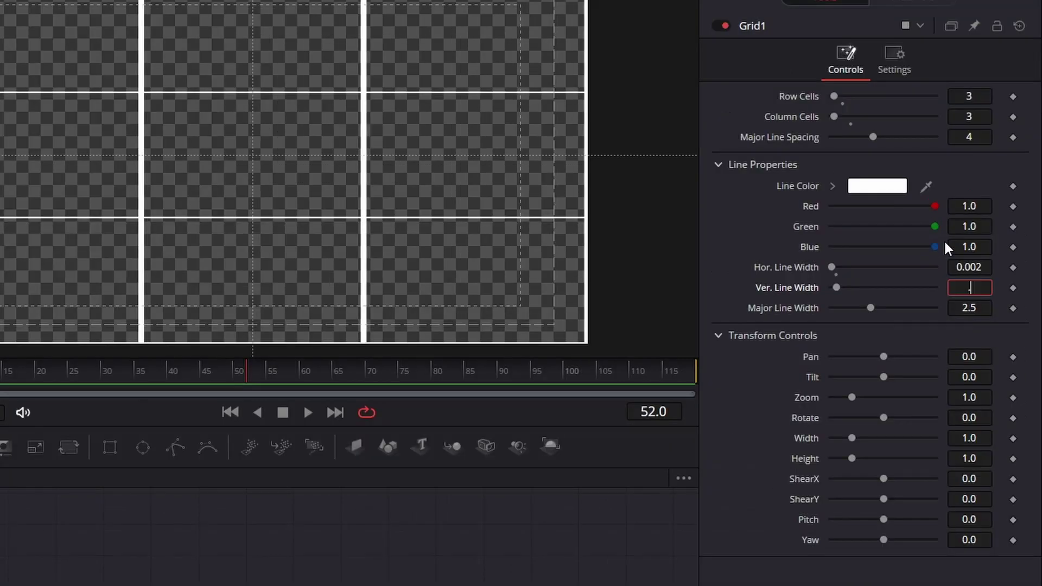
pyautogui.press('Tab')
pyautogui.doubleClick(962, 288)
pyautogui.write('.002')
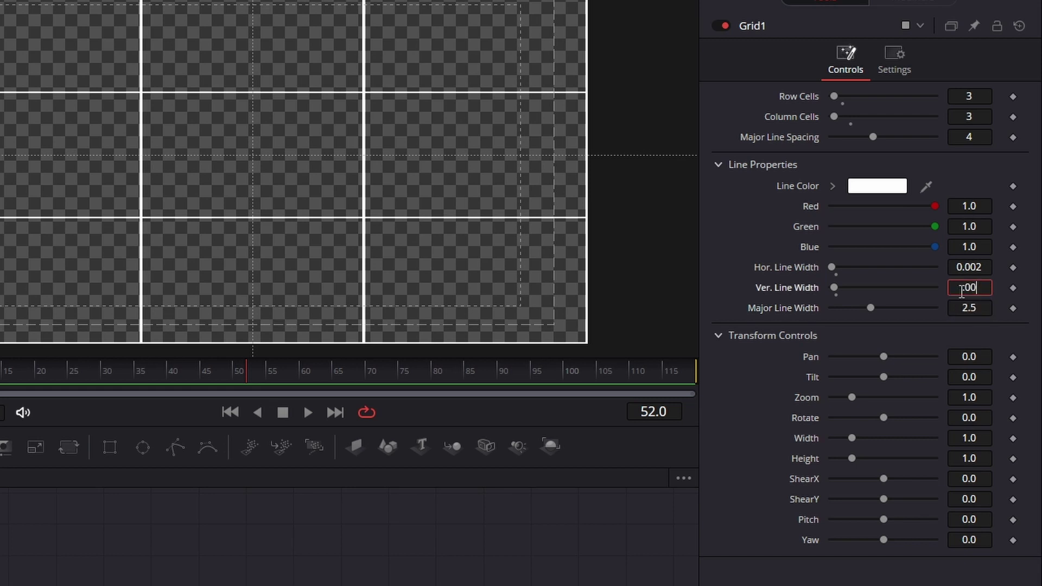
pyautogui.press('Tab')
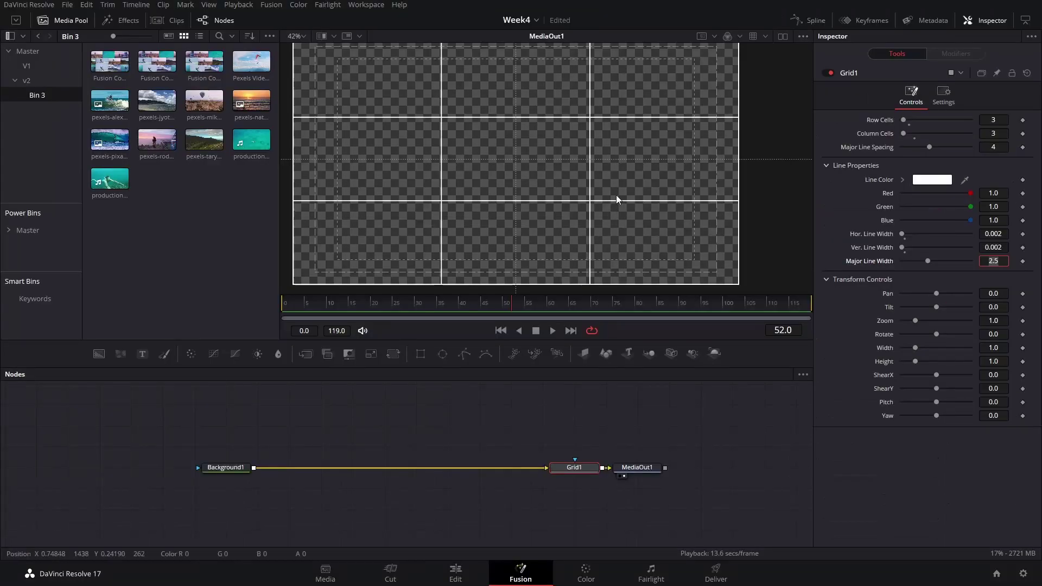
pyautogui.click(499, 350)
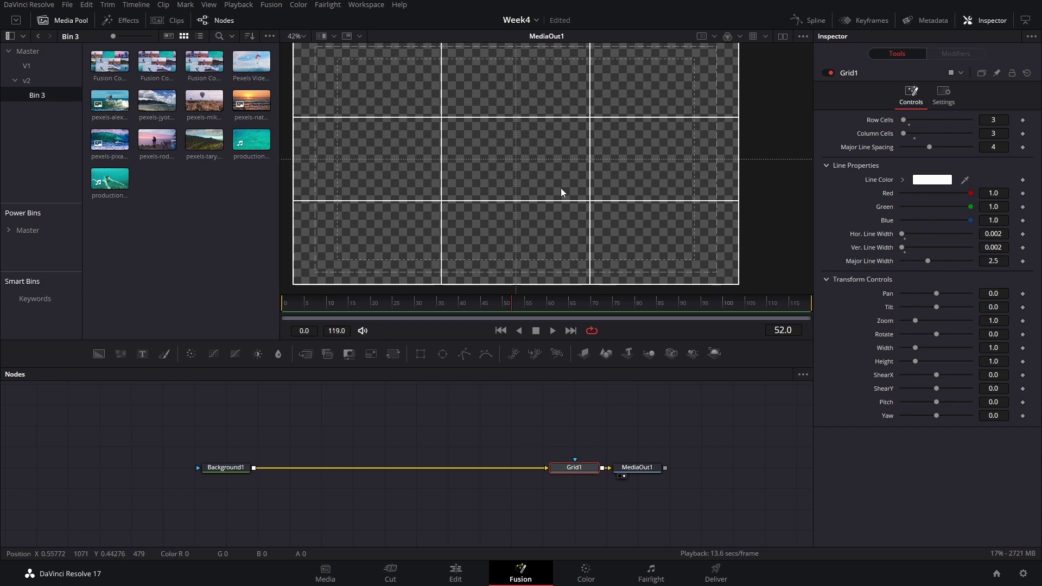
# Step: Add a second Background node with a Transform node after it, and merge them over Background1
pyautogui.scroll(-5, 327, 423)
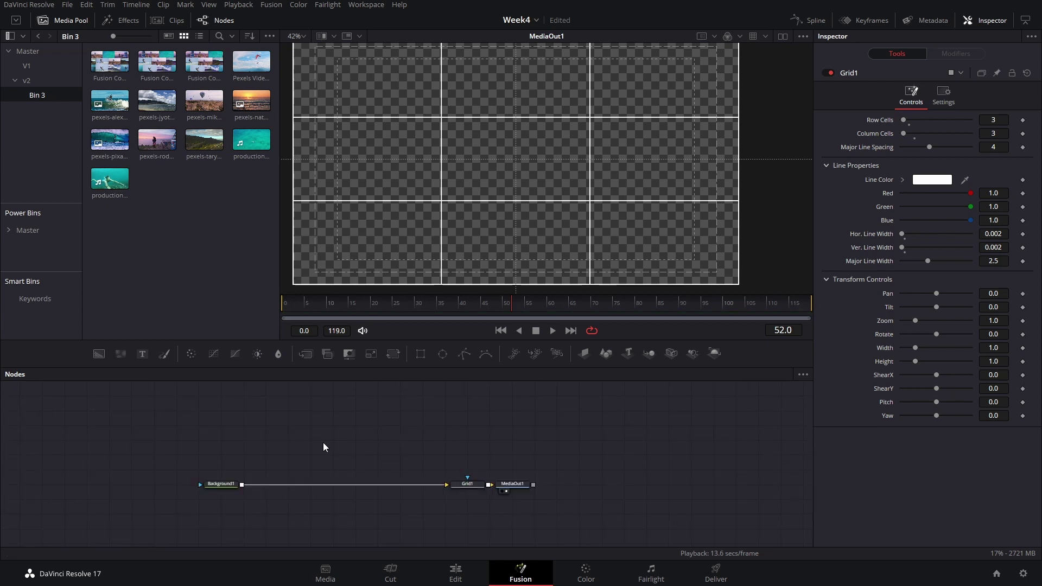
pyautogui.click(107, 356)
pyautogui.moveTo(330, 434); pyautogui.dragTo(229, 429)
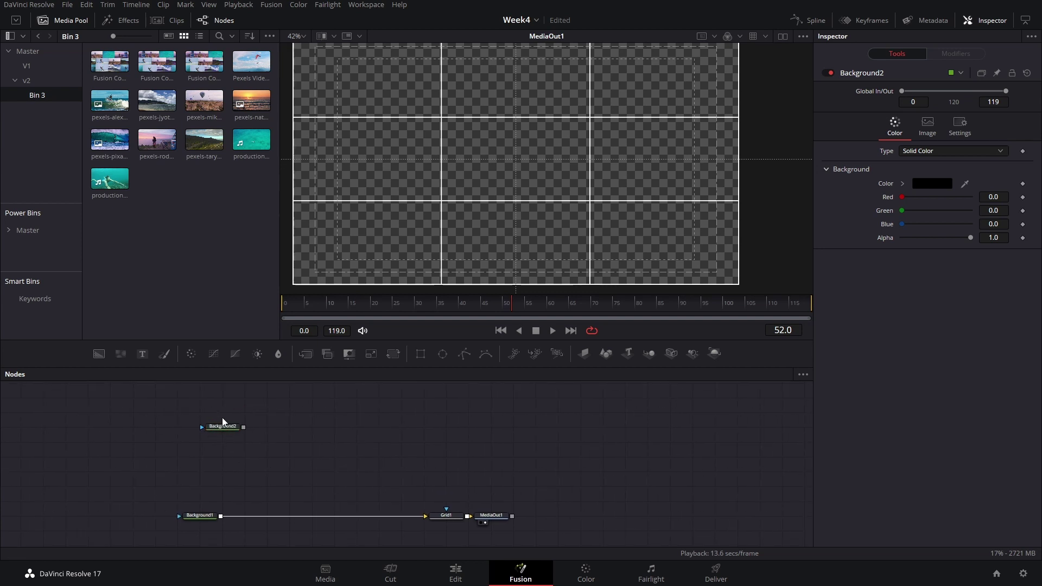
pyautogui.hotkey('shift', 'space')
pyautogui.write('transform')
pyautogui.press('Return')
pyautogui.moveTo(266, 412); pyautogui.dragTo(220, 518)
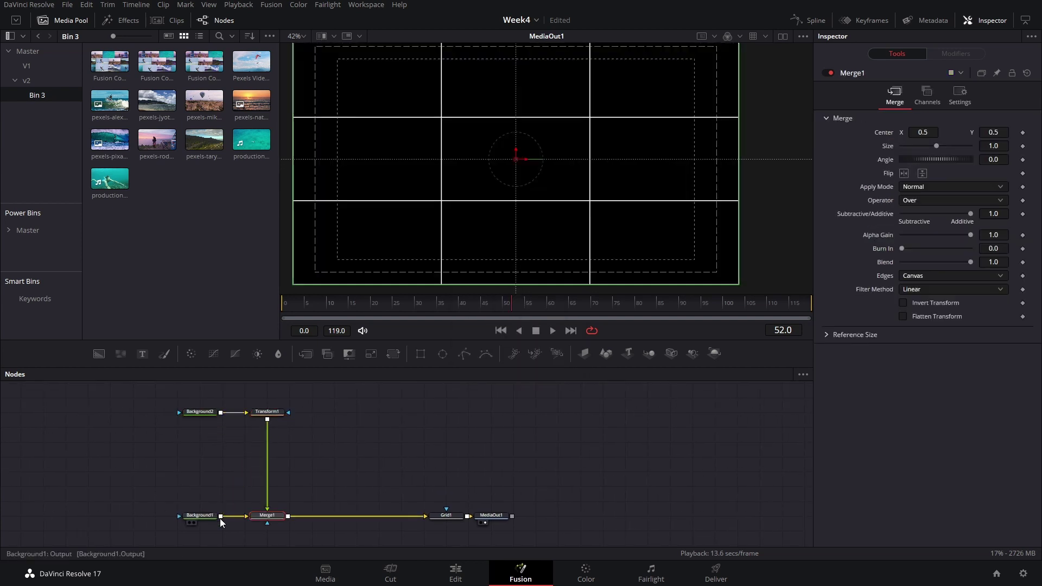
# Step: Reduce the Transform1 size to 0.3306 so the black background fits the central grid cell
pyautogui.click(267, 412)
pyautogui.moveTo(1007, 174); pyautogui.dragTo(634, 248)
pyautogui.scroll(6, 531, 200)
pyautogui.scroll(2, 698, 171)
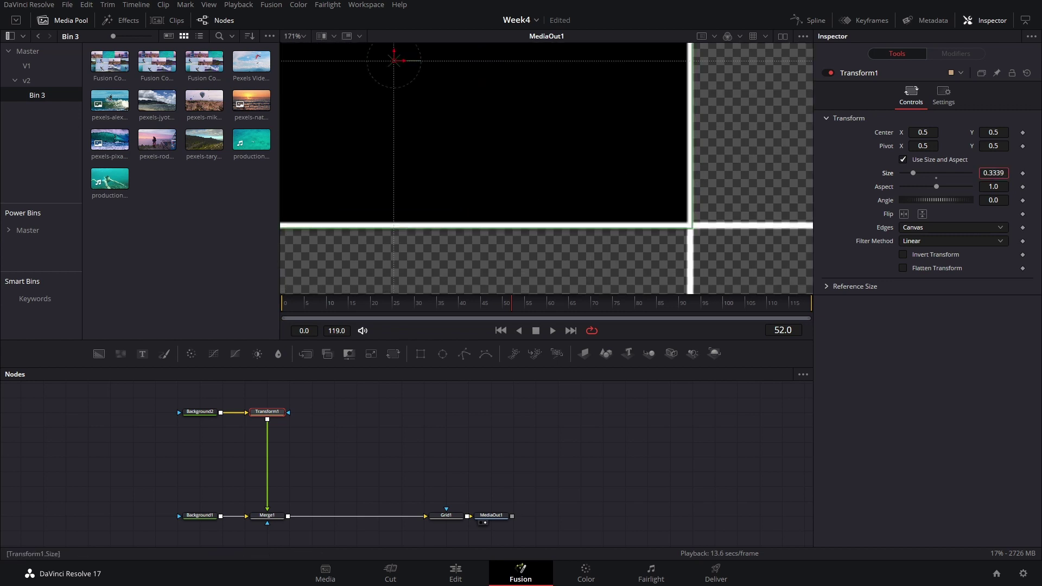
pyautogui.scroll(-3, 629, 214)
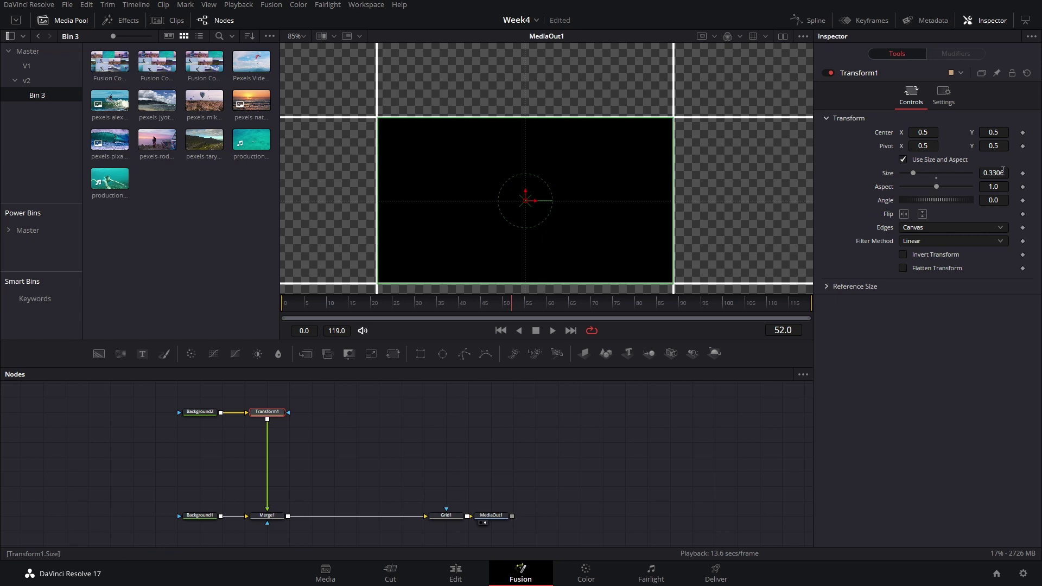
pyautogui.scroll(-3, 620, 197)
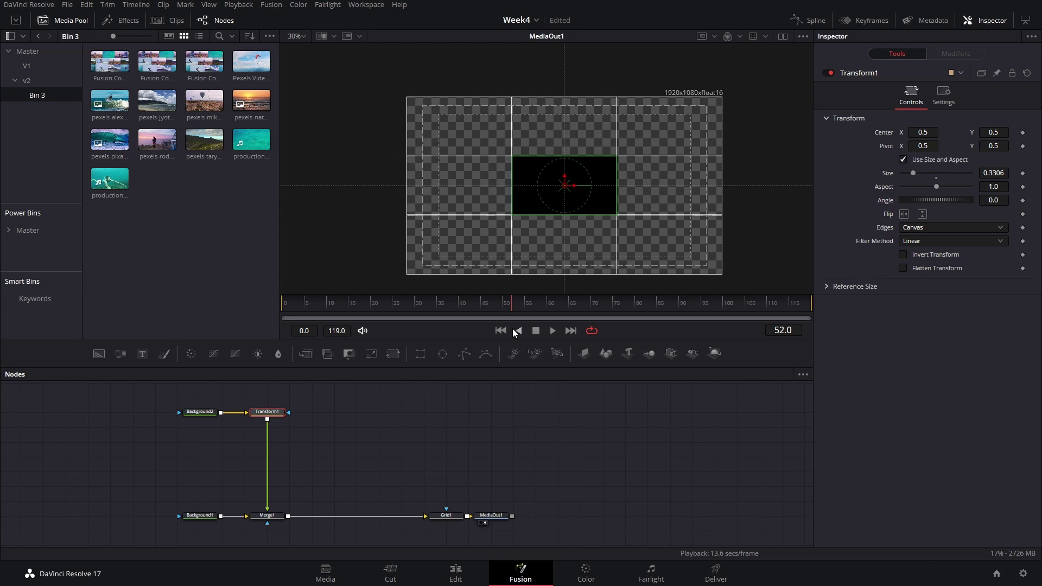
# Step: Duplicate the Background2 and Transform1 pair twice and place the copies beneath the original
pyautogui.moveTo(344, 439); pyautogui.dragTo(166, 393)
pyautogui.hotkey('ctrl', 'c')
pyautogui.hotkey('ctrl', 'v')
pyautogui.moveTo(321, 413); pyautogui.dragTo(261, 460)
pyautogui.hotkey('ctrl', 'v')
pyautogui.moveTo(329, 432); pyautogui.dragTo(199, 473)
# Step: Combine the three Transform branches through two Merge nodes and connect the result to Merge1's foreground
pyautogui.moveTo(266, 516); pyautogui.dragTo(284, 478)
pyautogui.moveTo(289, 438); pyautogui.dragTo(288, 441)
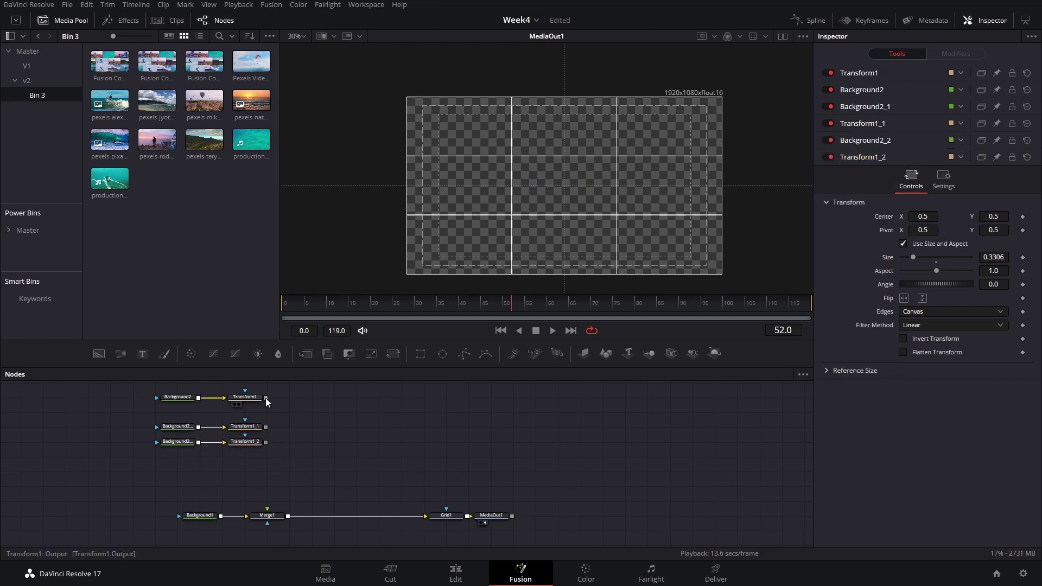
pyautogui.moveTo(265, 398); pyautogui.dragTo(303, 515)
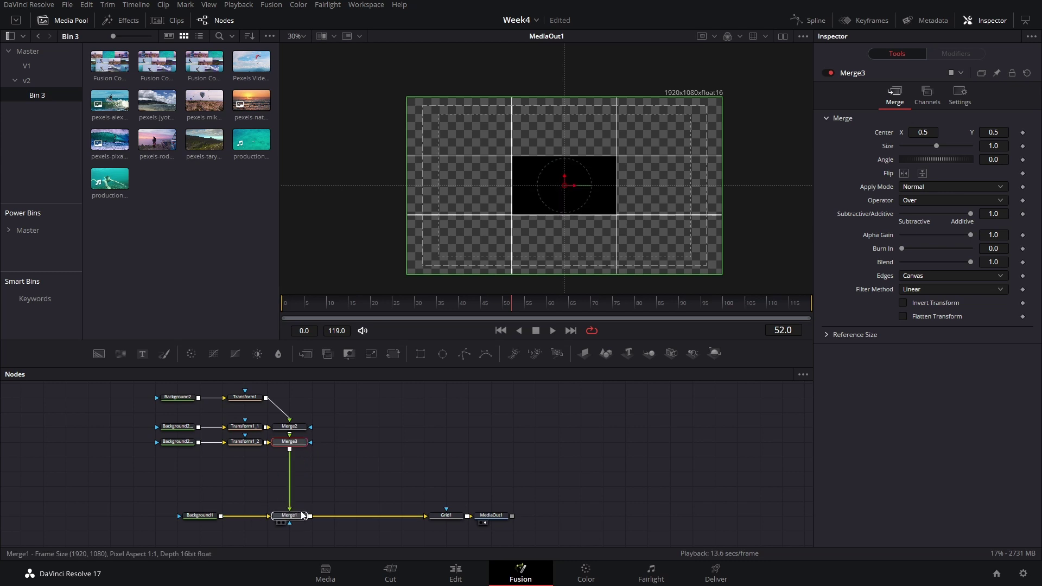
# Step: Move Transform1_1 to Center X 0.8313 so its background sits in the right-hand cell of the middle row
pyautogui.click(258, 404)
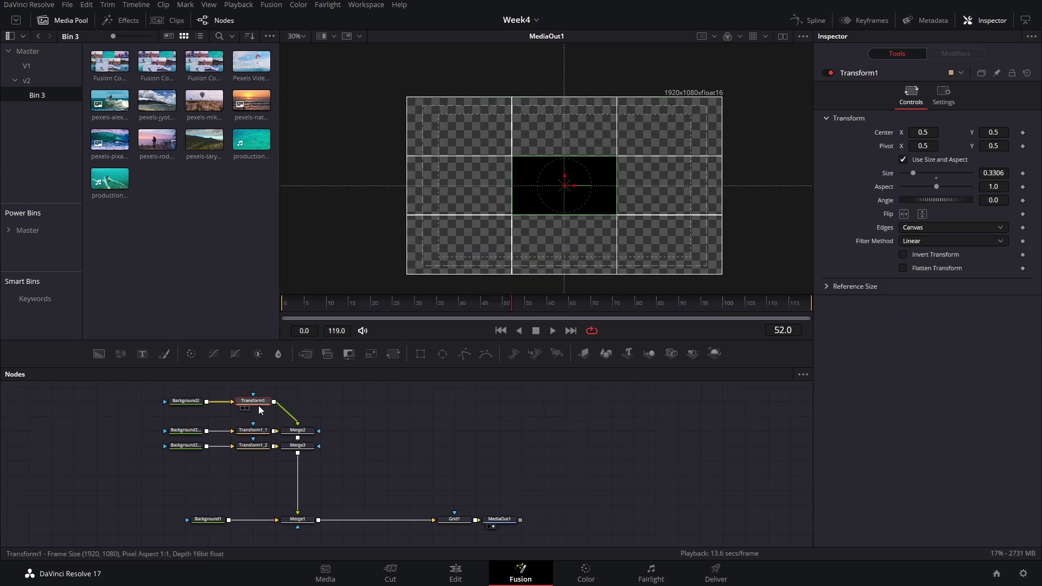
pyautogui.scroll(3, 620, 185)
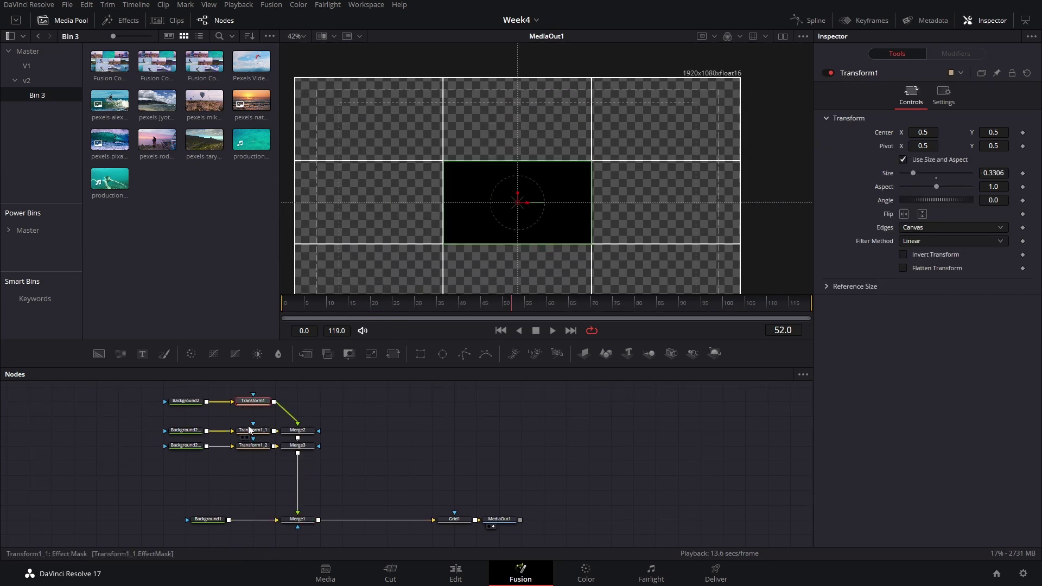
pyautogui.click(243, 434)
pyautogui.moveTo(922, 132); pyautogui.dragTo(982, 132)
pyautogui.scroll(5, 680, 203)
pyautogui.moveTo(617, 225); pyautogui.dragTo(626, 152)
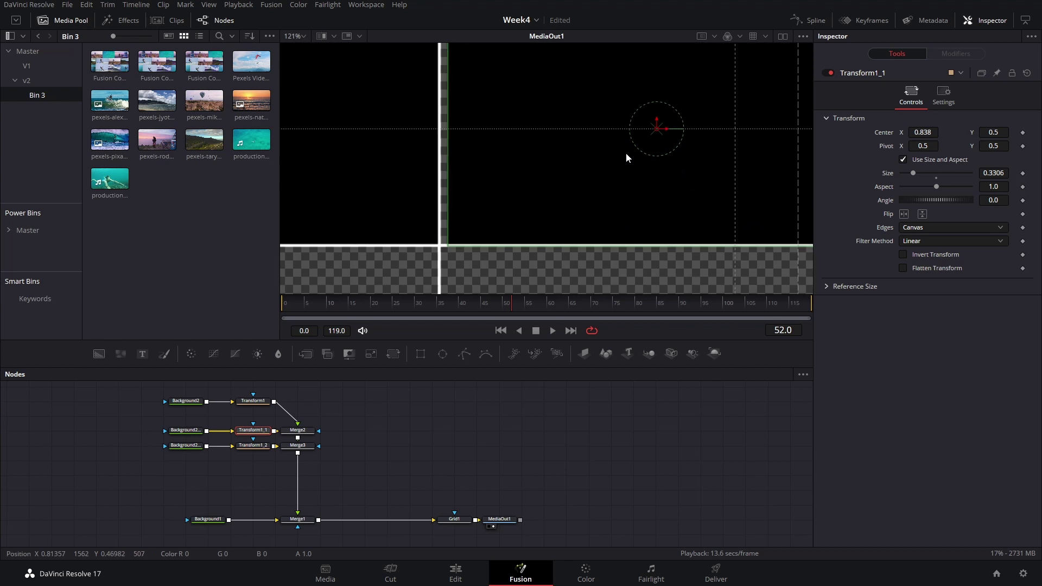
pyautogui.moveTo(917, 133)
pyautogui.mouseDown()
pyautogui.moveTo(895, 132)
pyautogui.moveTo(915, 132)
pyautogui.mouseUp()
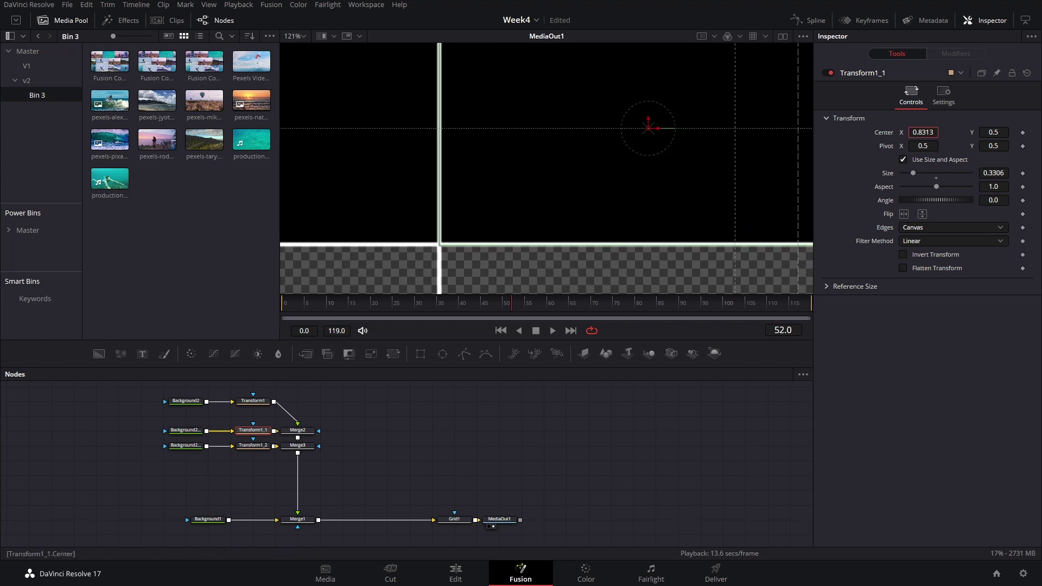
# Step: Select Transform1 alongside Transform1_1 and adjust Transform1_1's Center X to 0.8324 so its background lines up with the grid cell's edges
pyautogui.keyDown('ctrl'); pyautogui.click(253, 401); pyautogui.keyUp('ctrl')
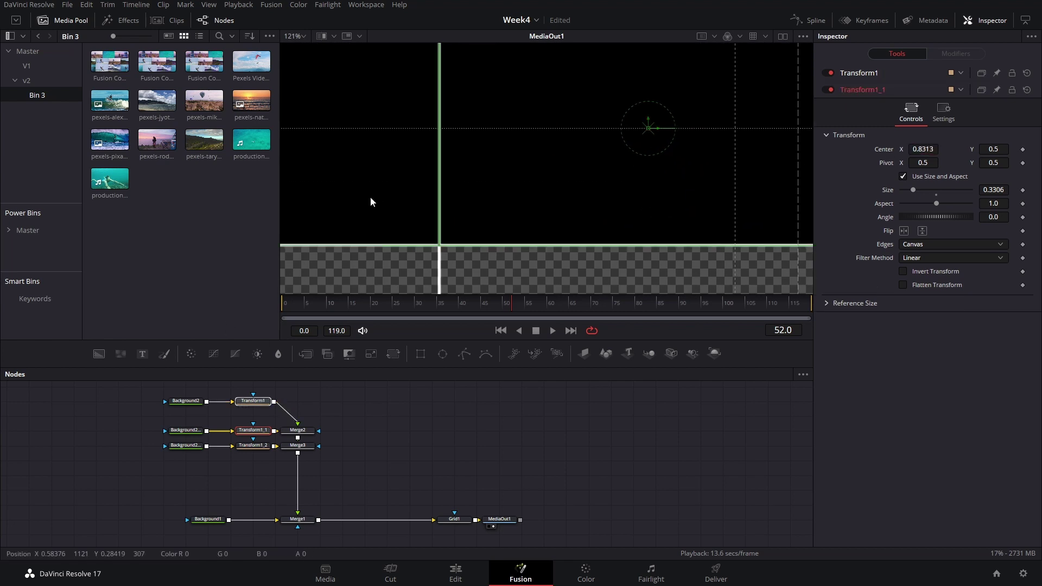
pyautogui.scroll(4, 441, 210)
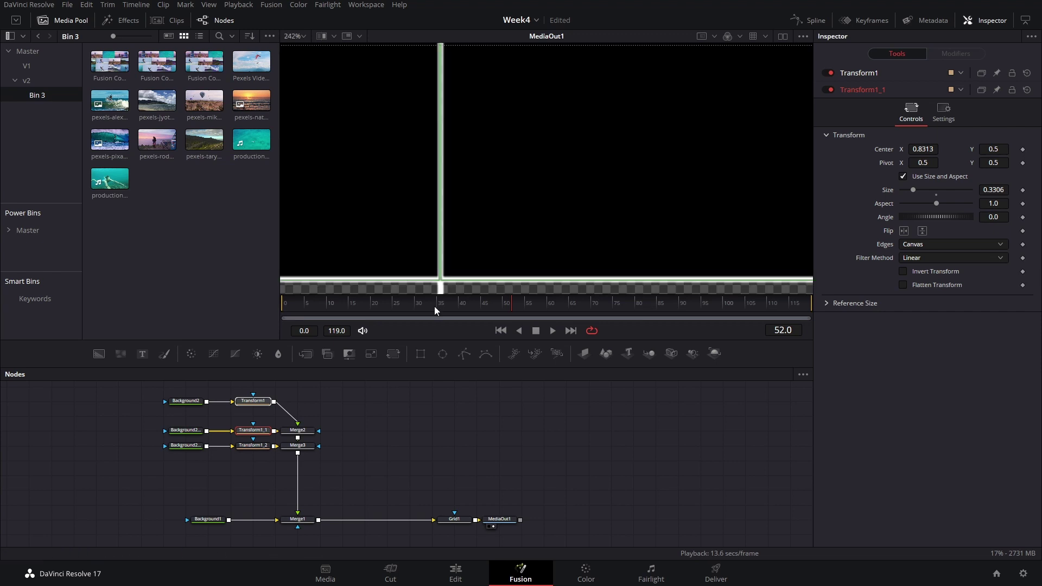
pyautogui.moveTo(927, 153); pyautogui.dragTo(926, 153)
pyautogui.scroll(-4, 587, 202)
pyautogui.scroll(3, 802, 165)
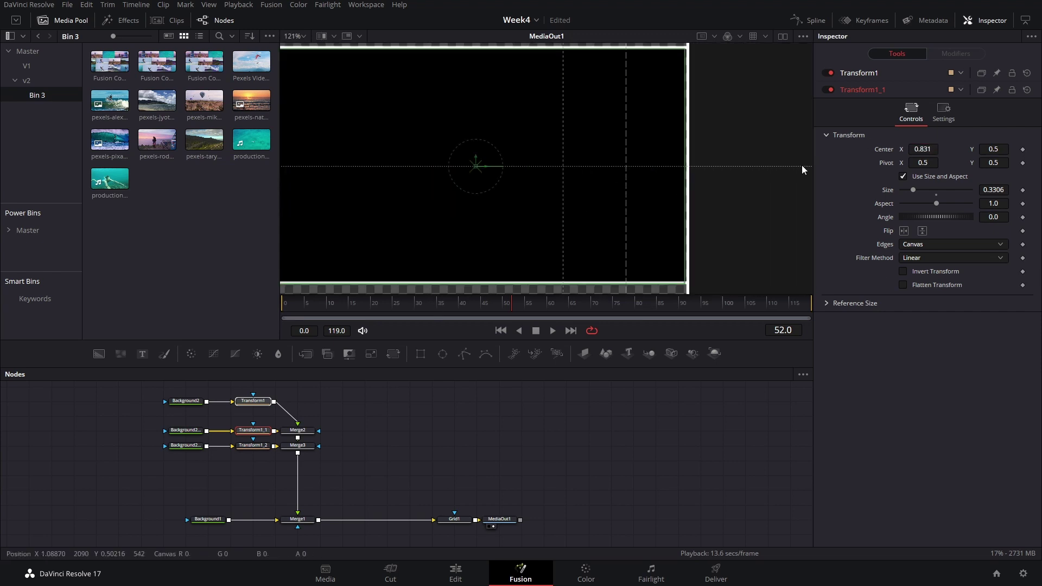
pyautogui.scroll(-3, 648, 215)
pyautogui.scroll(2, 448, 226)
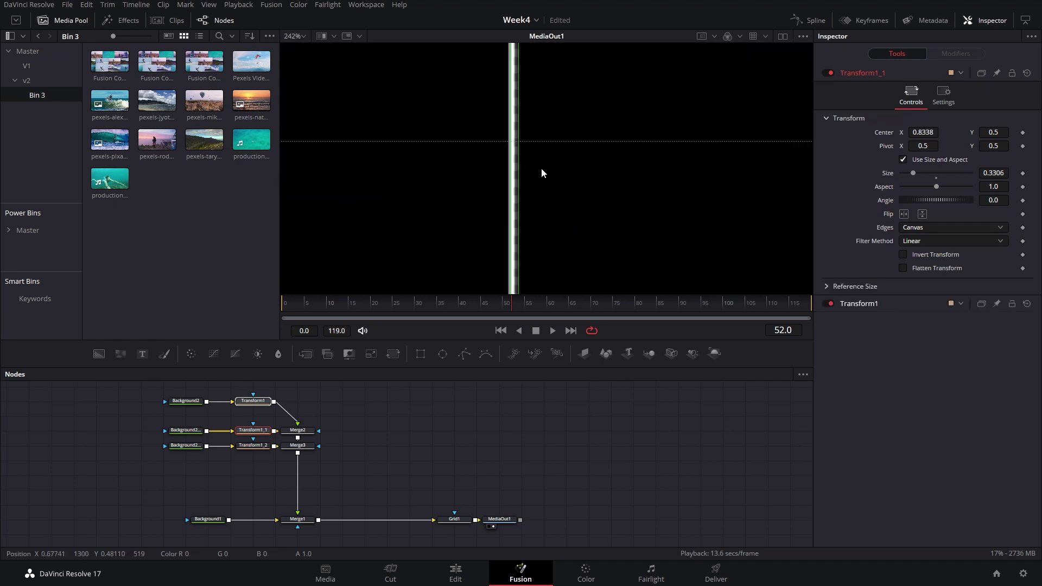
pyautogui.moveTo(496, 148); pyautogui.dragTo(297, 4)
pyautogui.scroll(-1, 535, 123)
pyautogui.moveTo(548, 170); pyautogui.dragTo(290, 237)
pyautogui.moveTo(510, 198); pyautogui.dragTo(661, 208)
pyautogui.scroll(-3, 660, 211)
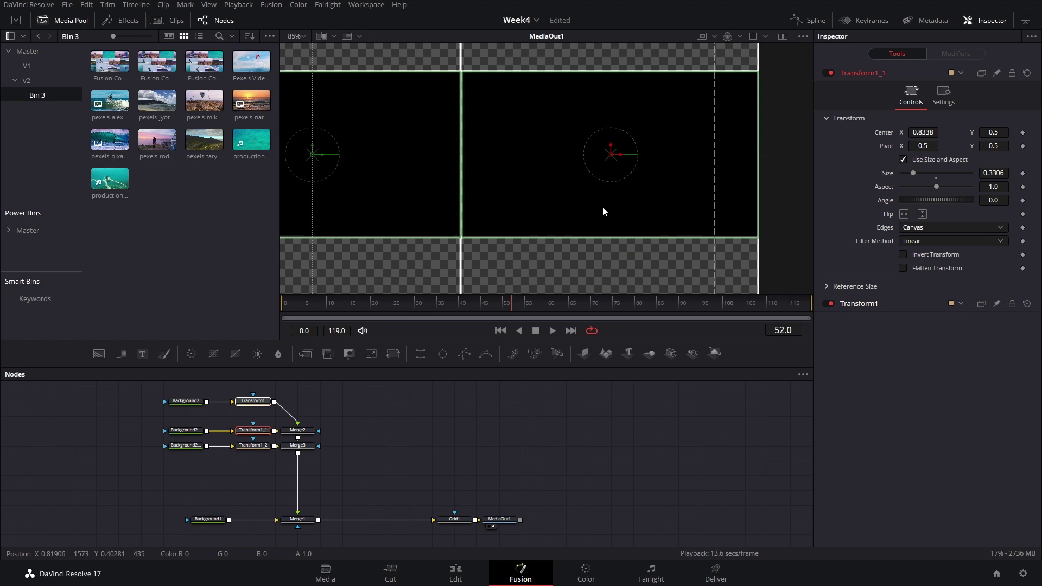
pyautogui.scroll(2, 568, 210)
pyautogui.moveTo(923, 132); pyautogui.dragTo(916, 133)
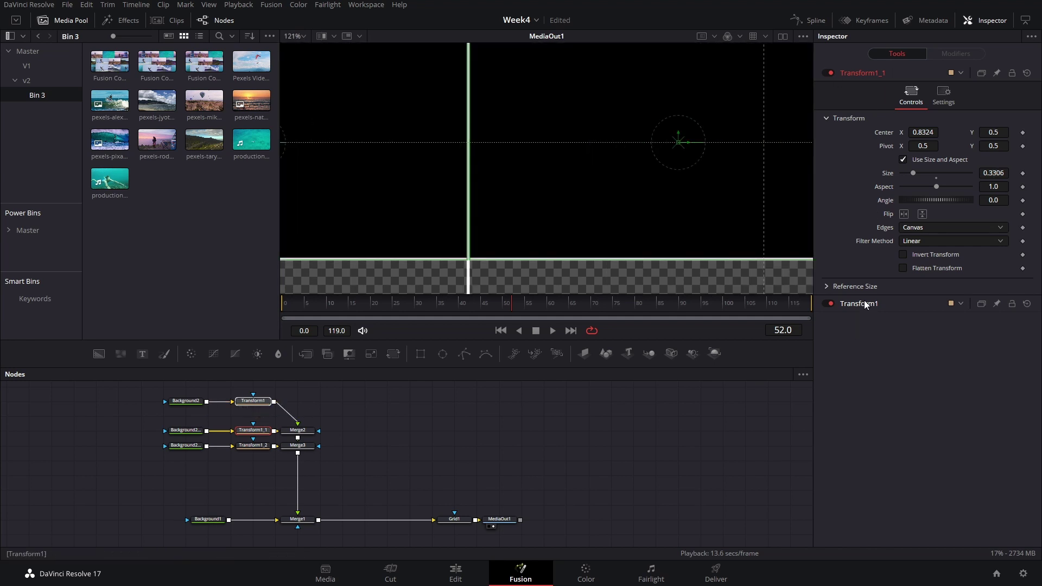
# Step: Set Transform1's Size to 0.3311 and match its two copies to it
pyautogui.click(863, 303)
pyautogui.moveTo(990, 193); pyautogui.dragTo(994, 193)
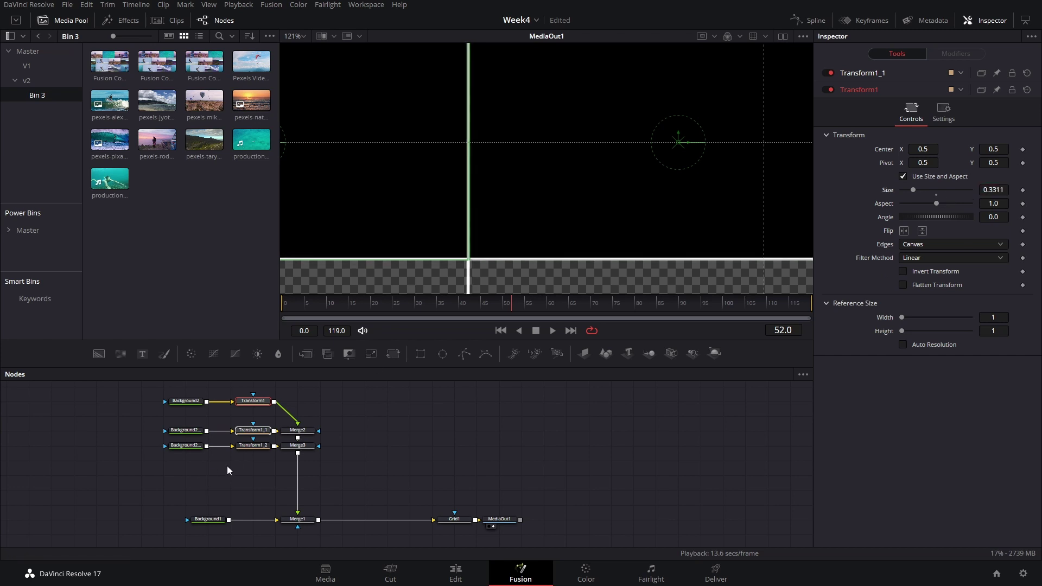
pyautogui.click(253, 430)
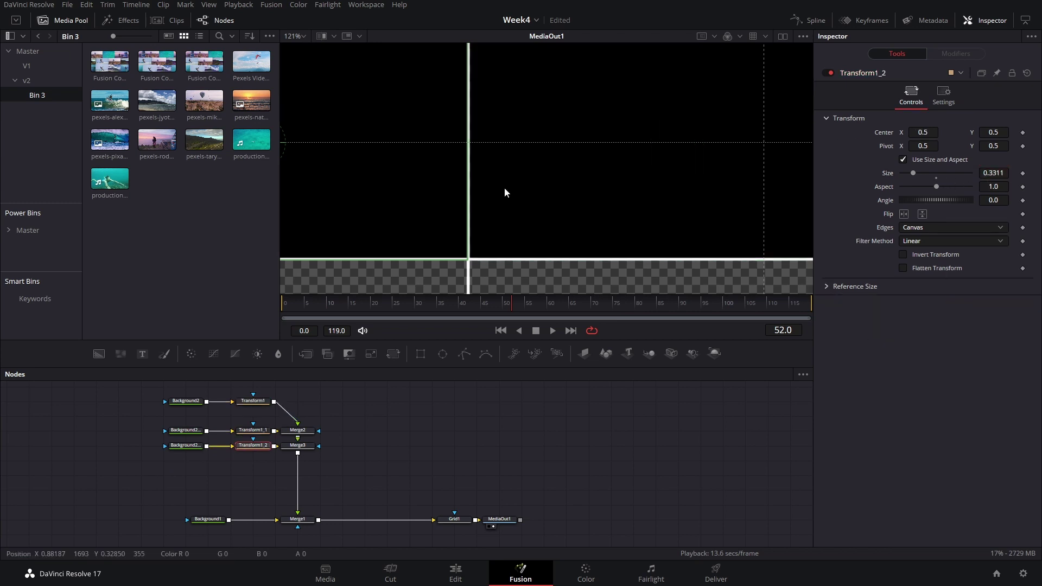
# Step: Move Transform1_2 to Center X 0.171 so its background sits in the left-hand cell of the middle row
pyautogui.scroll(-5, 504, 188)
pyautogui.moveTo(490, 200); pyautogui.dragTo(701, 234)
pyautogui.moveTo(915, 128); pyautogui.dragTo(667, 167)
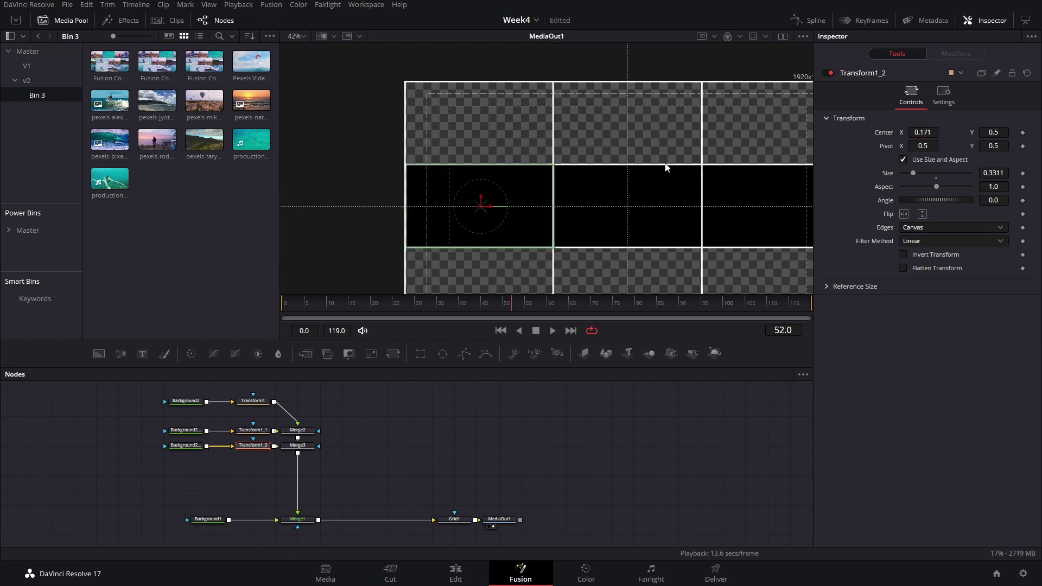
pyautogui.scroll(3, 622, 198)
pyautogui.scroll(-2, 601, 233)
pyautogui.moveTo(594, 239); pyautogui.dragTo(483, 179)
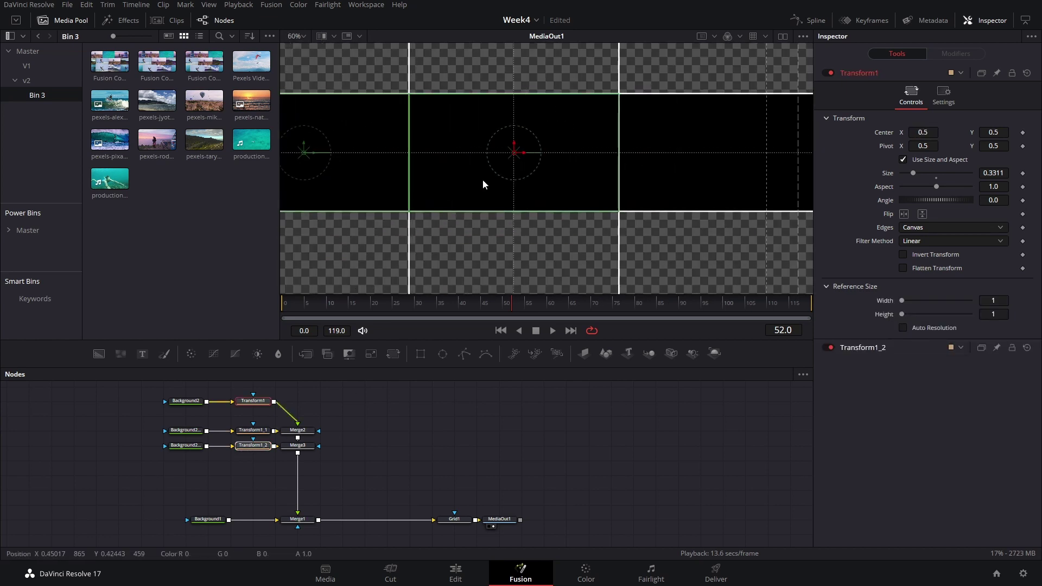
# Step: Detach Grid1 from between Merge1 and MediaOut1 and inspect the seams between the three backgrounds
pyautogui.click(476, 459)
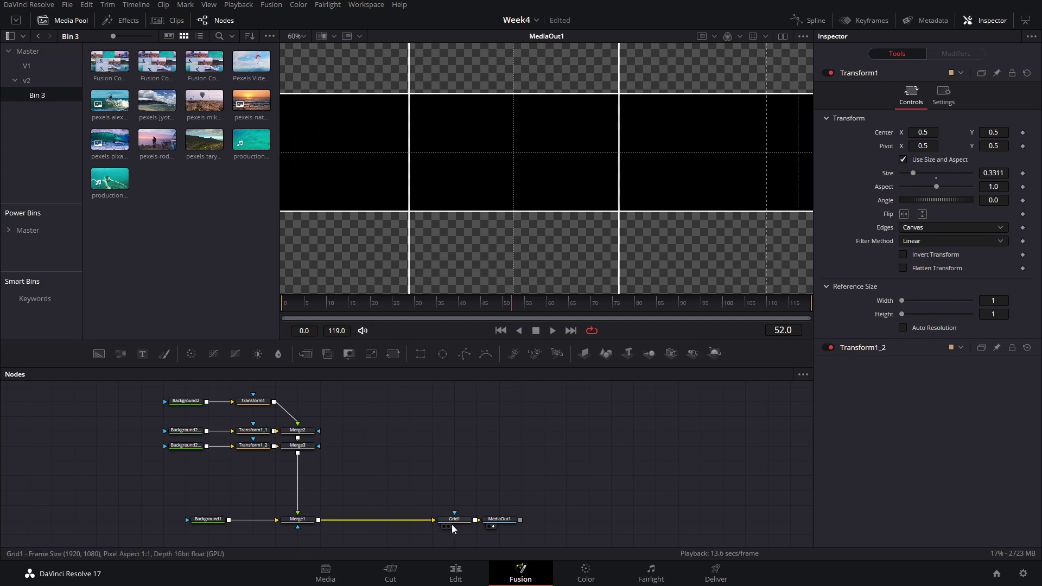
pyautogui.click(479, 467)
pyautogui.scroll(-3, 542, 171)
pyautogui.scroll(3, 542, 172)
pyautogui.scroll(2, 388, 205)
pyautogui.scroll(-2, 486, 230)
pyautogui.scroll(-2, 486, 230)
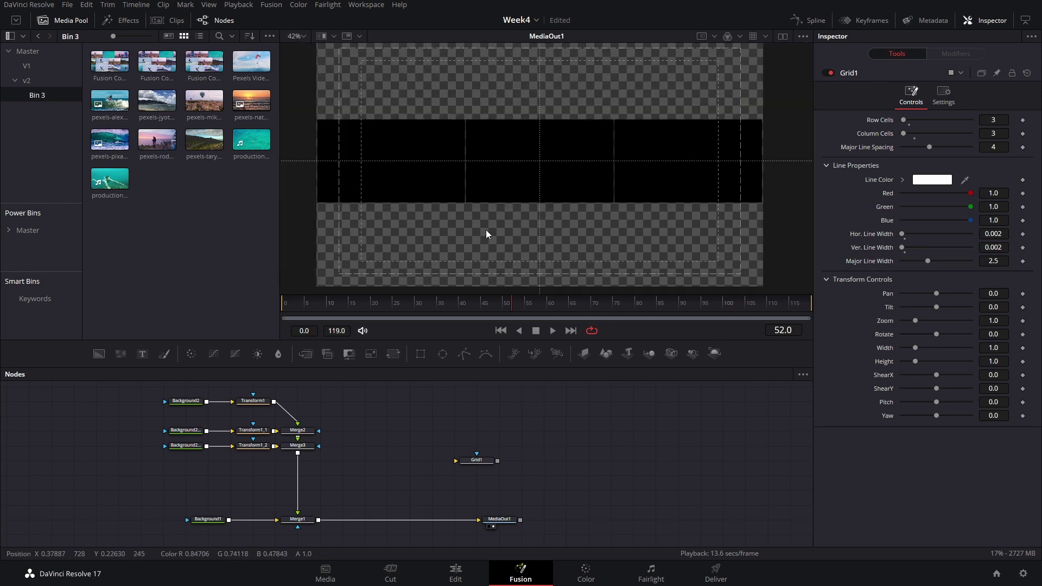
# Step: Set Transform1_2's Size to 0.333 and Center X to 0.1667, and reinsert Grid1 between Merge1 and MediaOut1
pyautogui.click(254, 407)
pyautogui.scroll(-2, 611, 230)
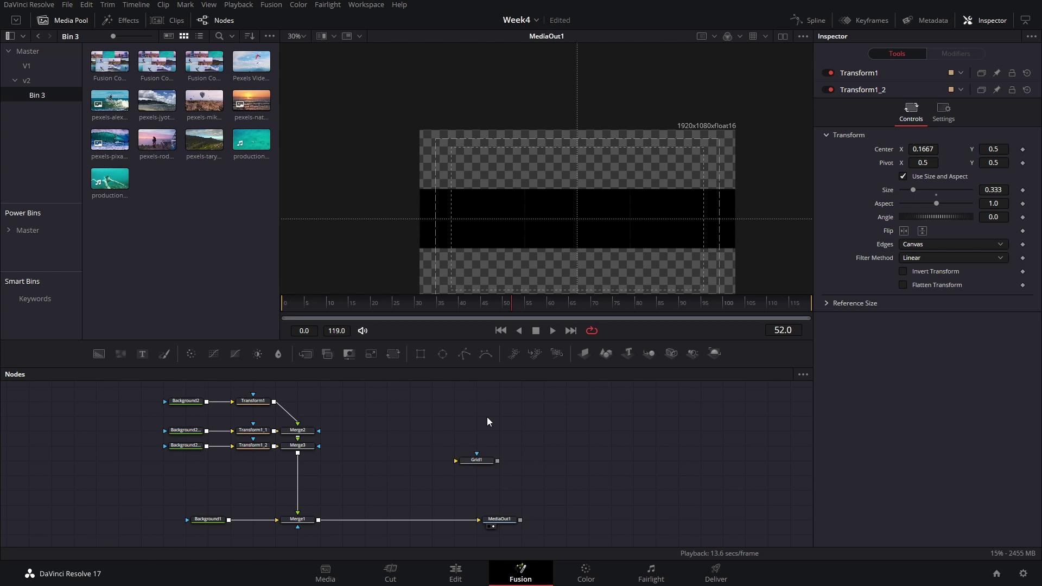
pyautogui.moveTo(484, 467); pyautogui.dragTo(647, 520)
# Step: Group the middle row's Background, Transform and Merge nodes under the name MID and expand the group
pyautogui.moveTo(422, 463); pyautogui.dragTo(158, 382)
pyautogui.hotkey('ctrl', 'g')
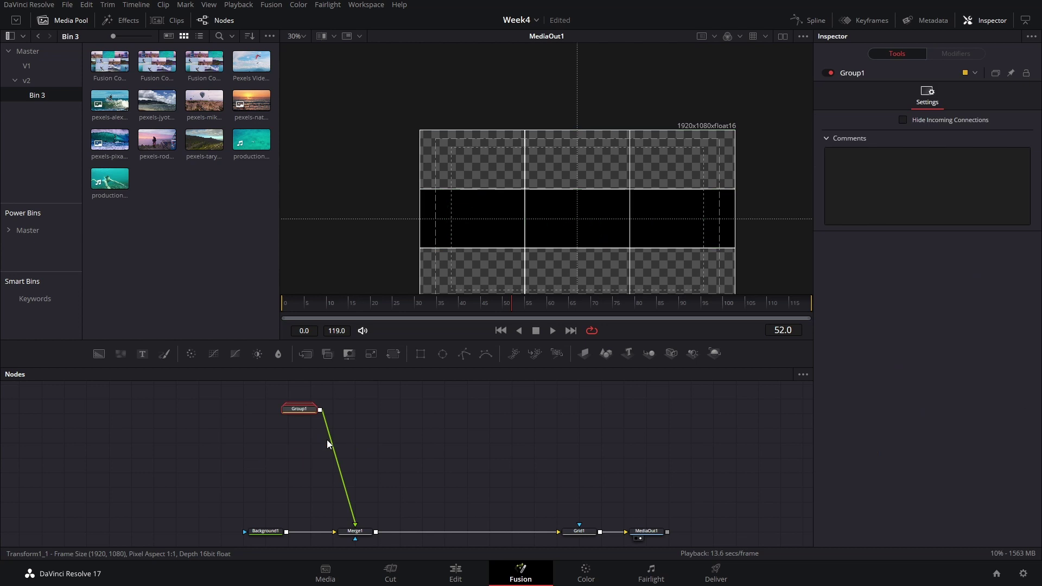
pyautogui.press('F2')
pyautogui.write('MID')
pyautogui.press('Return')
pyautogui.hotkey('ctrl', 'e')
pyautogui.moveTo(327, 404); pyautogui.dragTo(306, 396)
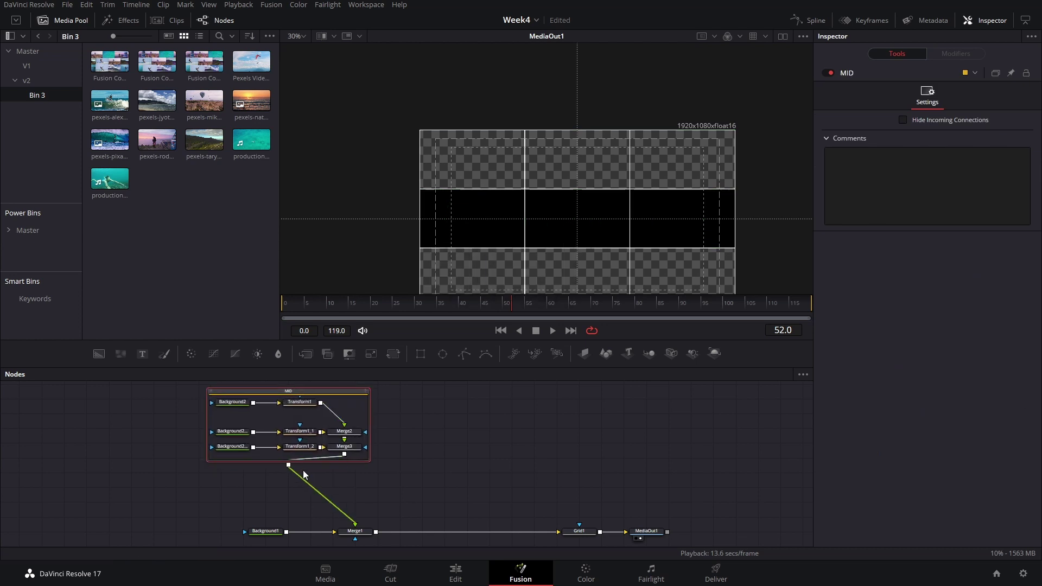
# Step: Insert a Transform node between the MID group and Merge1
pyautogui.hotkey('shift', 'space')
pyautogui.write('trans')
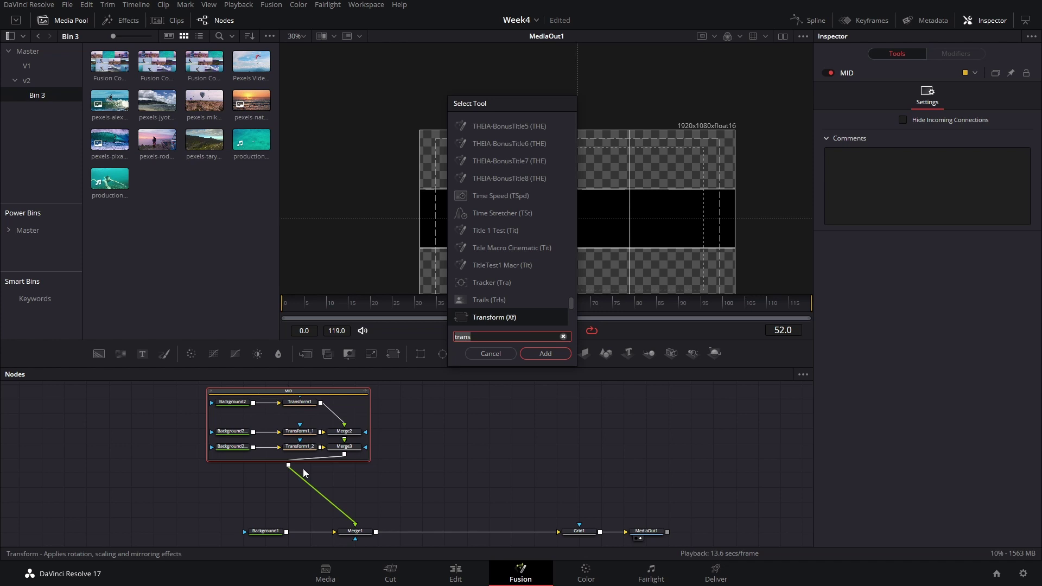
pyautogui.press('Escape')
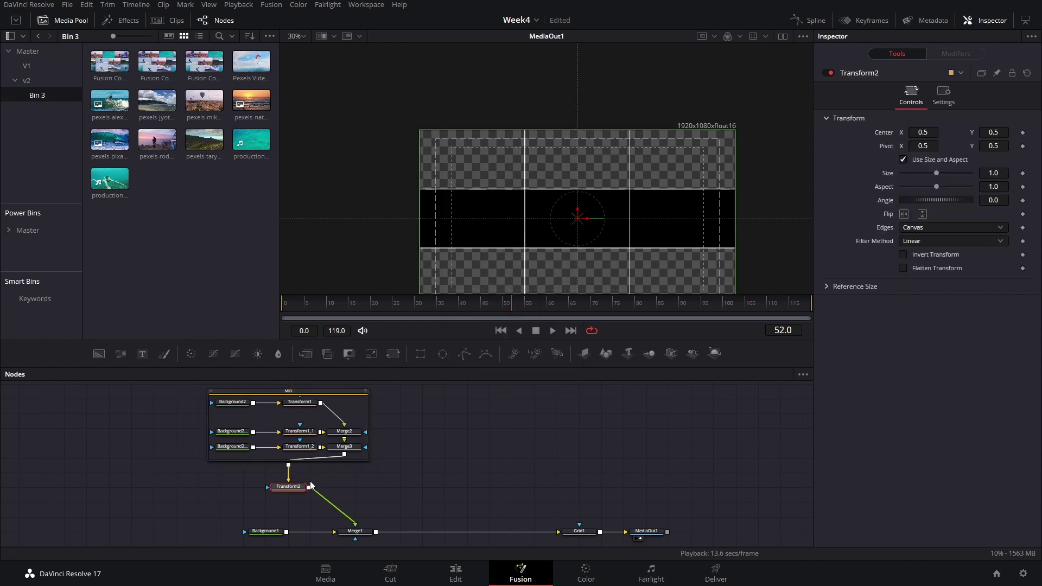
# Step: Duplicate the MID group together with Transform2, place the copy beside the original, and rename the copied group TOP
pyautogui.moveTo(397, 496); pyautogui.dragTo(213, 388)
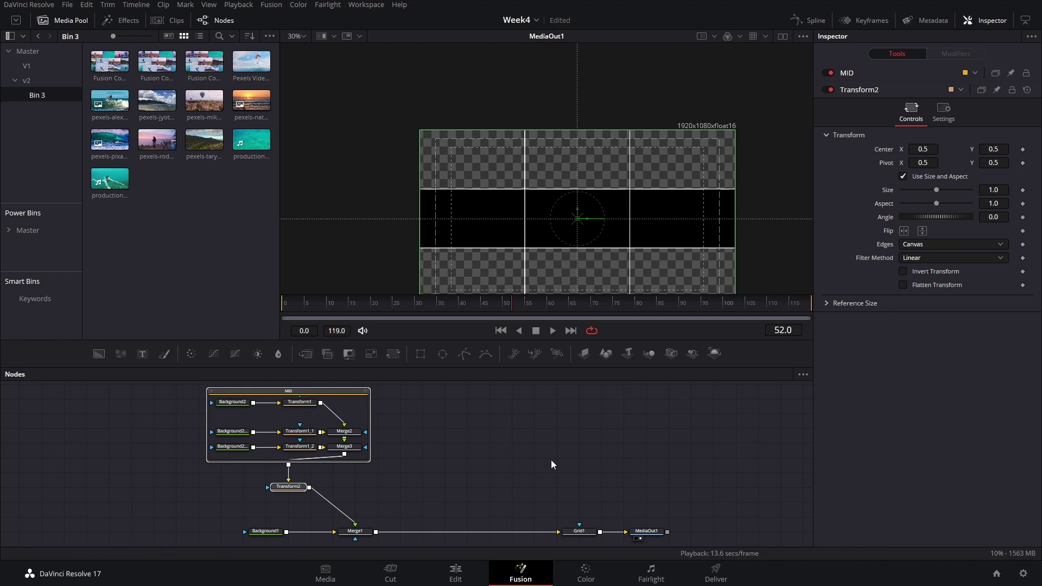
pyautogui.hotkey('ctrl', 'v')
pyautogui.moveTo(369, 390); pyautogui.dragTo(521, 392)
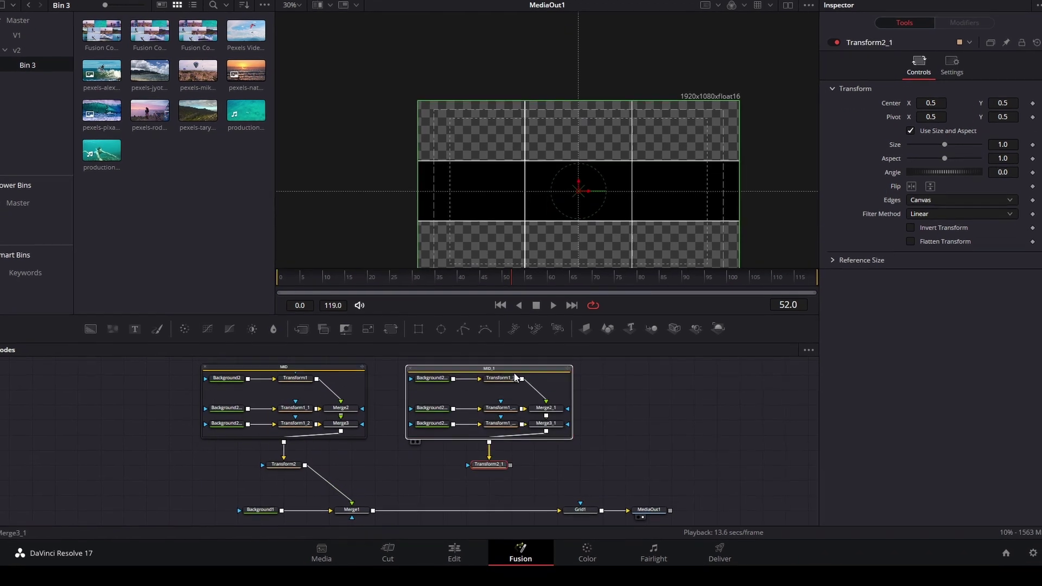
pyautogui.click(500, 391)
pyautogui.press('F2')
pyautogui.write('UP')
pyautogui.press('Return')
# Step: Paste another copy of the group and its Transform beside TOP and rename the group BOT
pyautogui.moveTo(587, 450); pyautogui.dragTo(371, 432)
pyautogui.hotkey('ctrl', 'v')
pyautogui.press('F2')
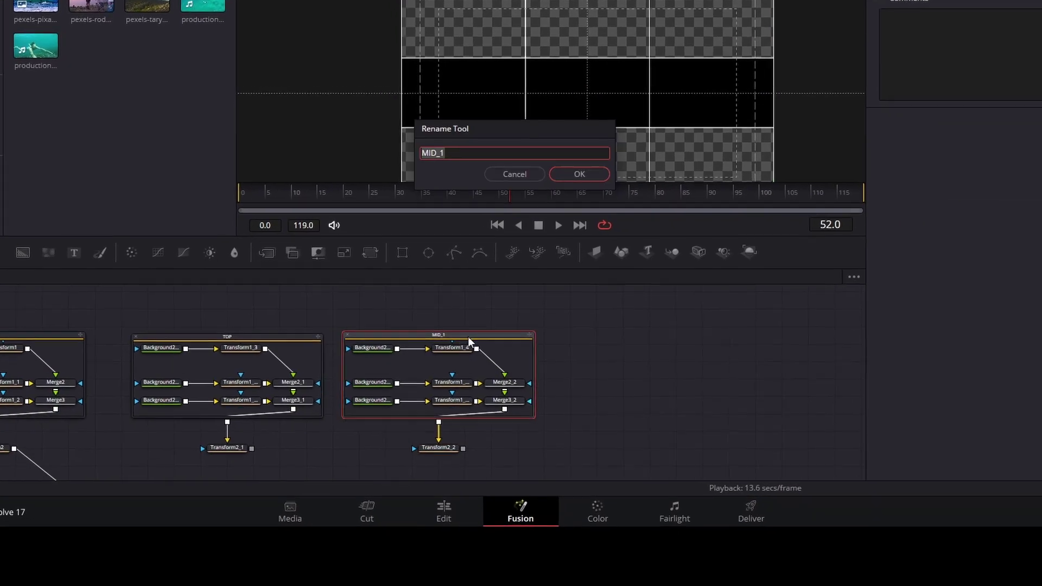
pyautogui.write('BOT')
pyautogui.press('Return')
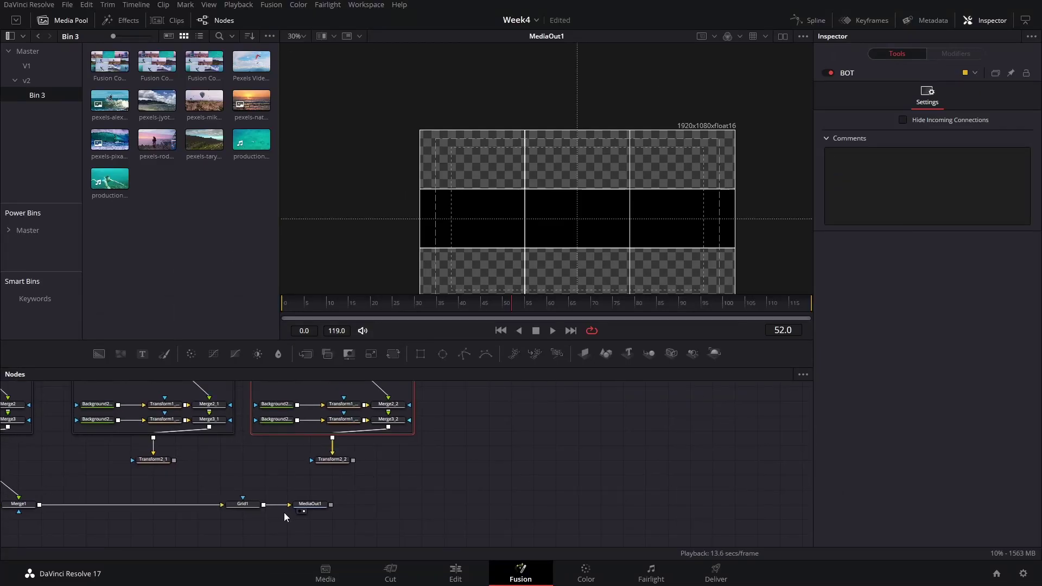
# Step: Shift Grid1 and MediaOut1 along the chain and connect Transform2_1 and Transform2_2 into it through two new Merge nodes
pyautogui.moveTo(285, 512); pyautogui.dragTo(512, 507)
pyautogui.click(538, 453)
pyautogui.moveTo(403, 453); pyautogui.dragTo(506, 482)
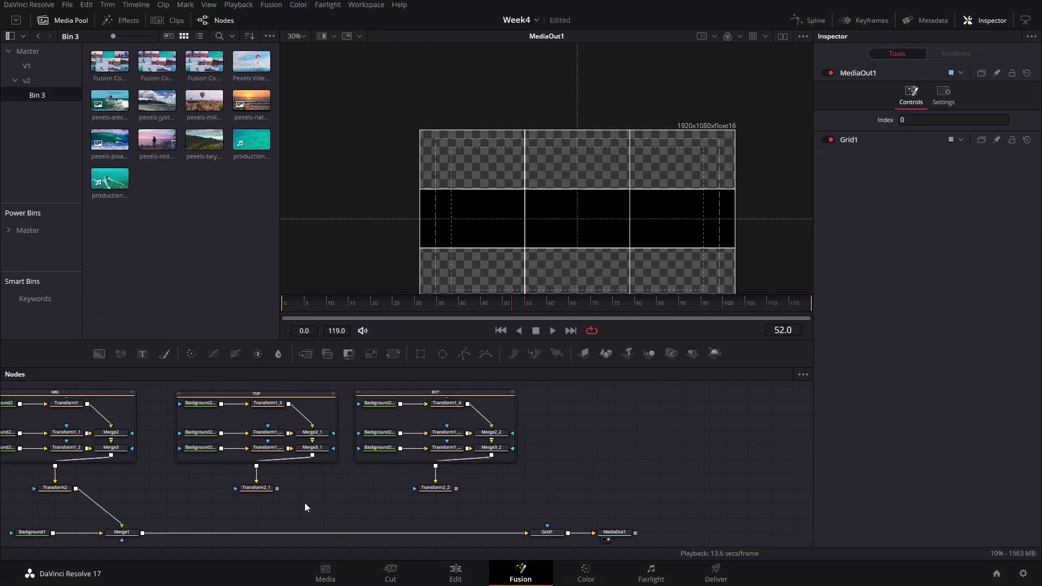
pyautogui.moveTo(276, 489); pyautogui.dragTo(142, 533)
pyautogui.moveTo(457, 480); pyautogui.dragTo(282, 525)
pyautogui.click(570, 482)
pyautogui.moveTo(571, 482); pyautogui.dragTo(603, 500)
pyautogui.scroll(-3, 603, 501)
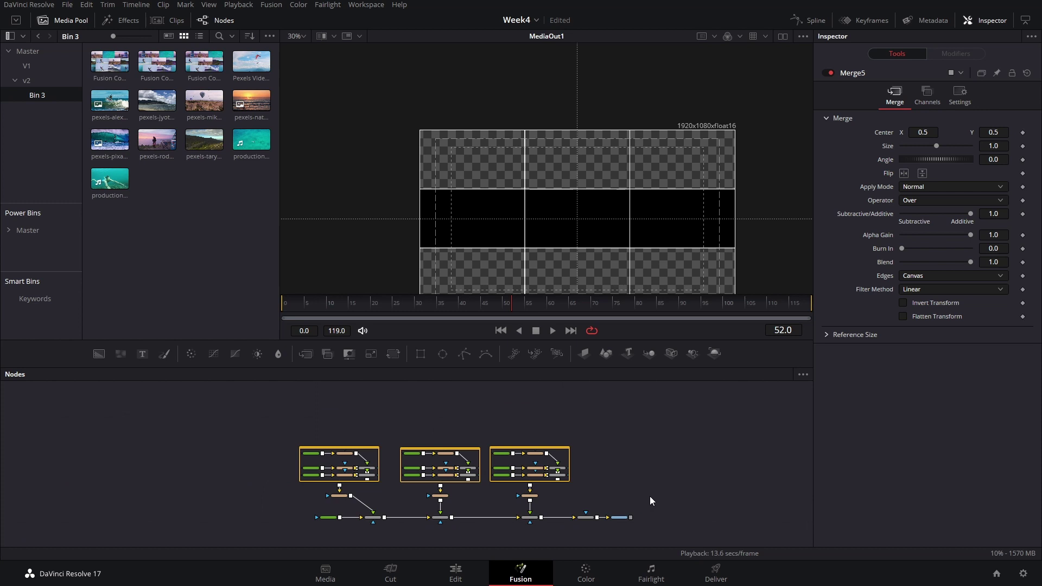
# Step: Move Transform2_1 to Center Y 0.159 so its three backgrounds fill the lowest row of the grid
pyautogui.scroll(3, 375, 496)
pyautogui.click(511, 498)
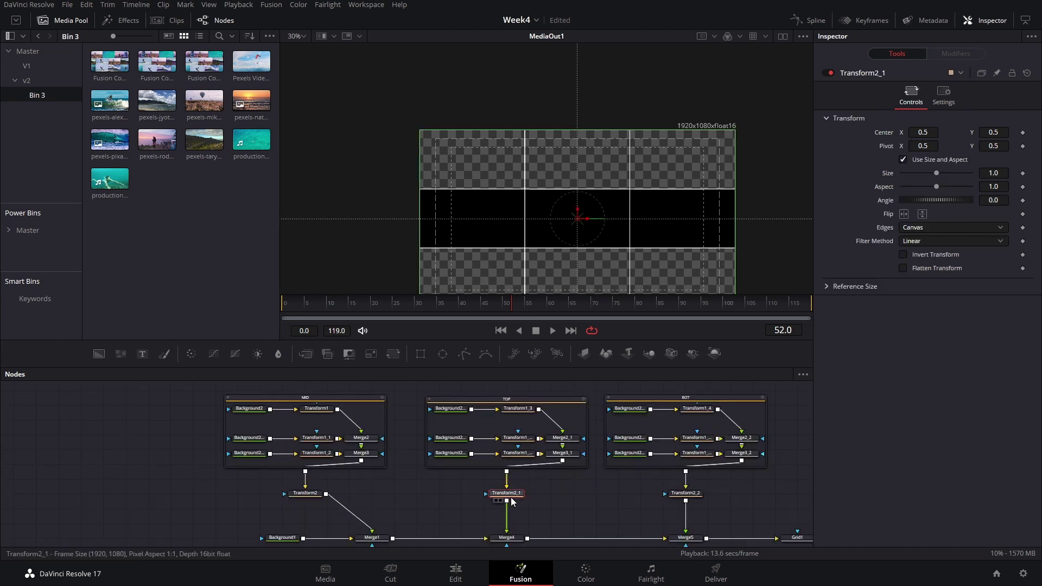
pyautogui.scroll(2, 556, 216)
pyautogui.moveTo(992, 130); pyautogui.dragTo(808, 131)
pyautogui.moveTo(534, 255); pyautogui.dragTo(535, 206)
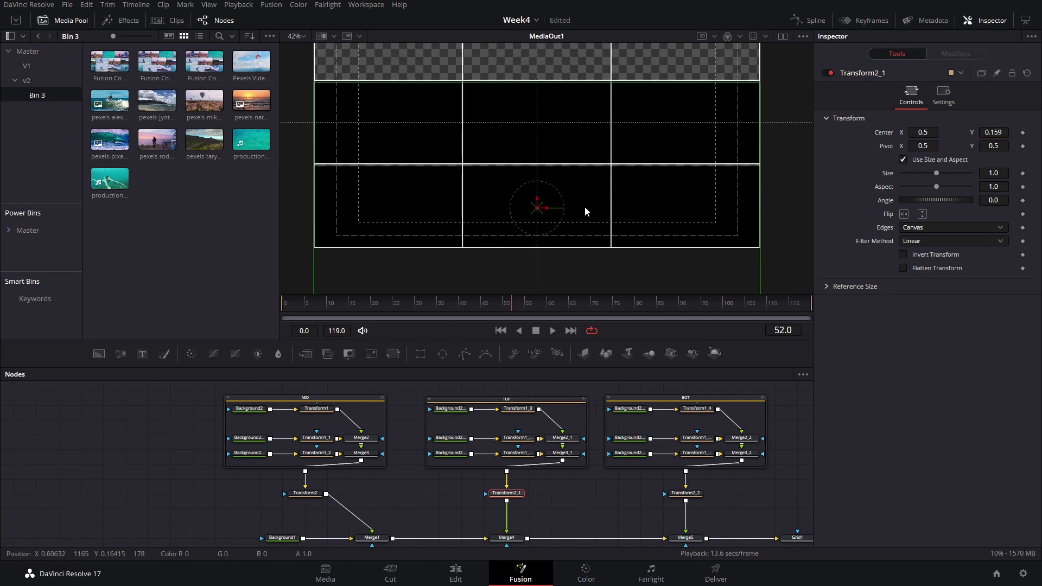
# Step: Select the TOP group's three Transforms alongside Transform2_1 and fine-tune its Center Y to close the gap below the middle row
pyautogui.keyDown('ctrl'); pyautogui.click(521, 454); pyautogui.keyUp('ctrl')
pyautogui.keyDown('ctrl'); pyautogui.click(517, 437); pyautogui.keyUp('ctrl')
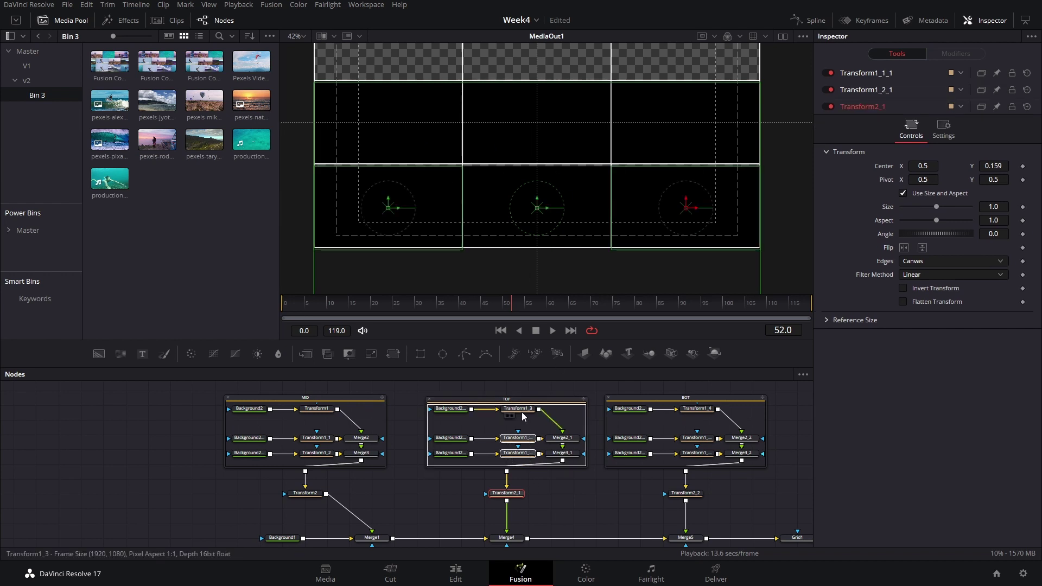
pyautogui.keyDown('ctrl'); pyautogui.click(518, 408); pyautogui.keyUp('ctrl')
pyautogui.scroll(3, 523, 184)
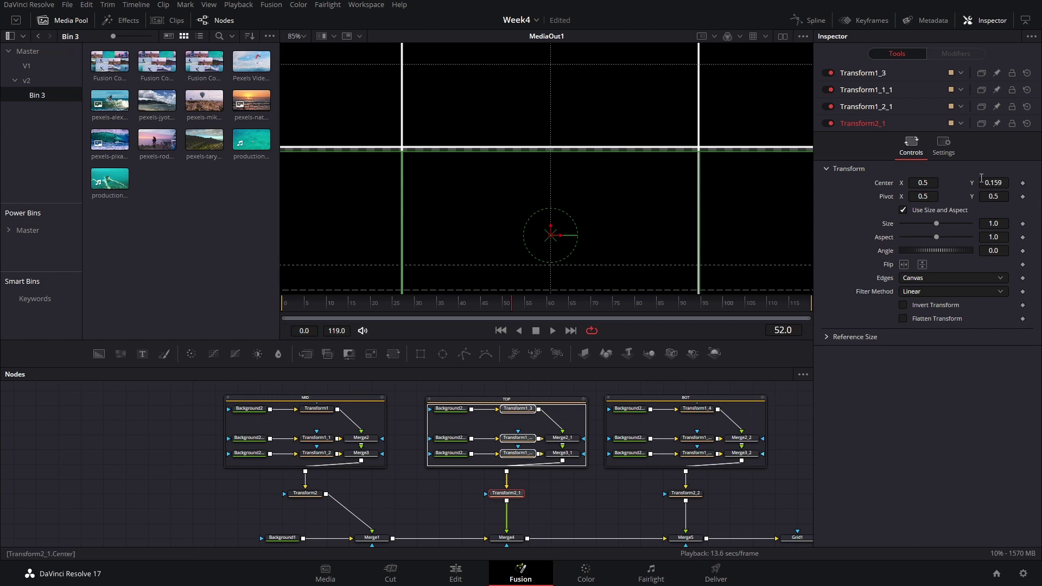
pyautogui.moveTo(987, 185); pyautogui.dragTo(994, 185)
# Step: Select Transform2_2 with the BOT group's three Transforms and set its Center Y to 0.8307 to fill the uppermost row
pyautogui.click(698, 494)
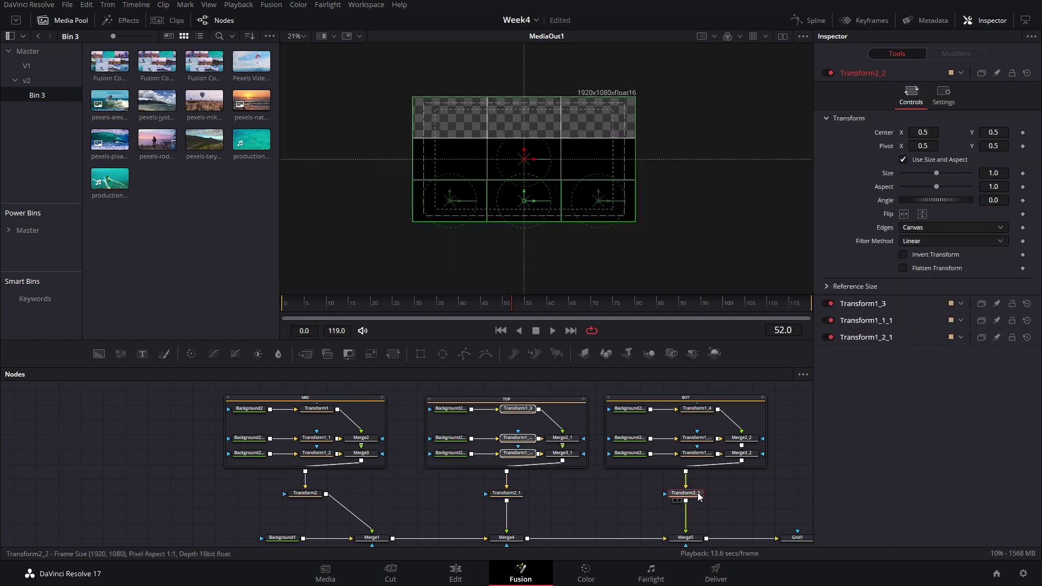
pyautogui.click(754, 497)
pyautogui.click(694, 496)
pyautogui.keyDown('ctrl'); pyautogui.click(703, 454); pyautogui.keyUp('ctrl')
pyautogui.keyDown('ctrl'); pyautogui.click(703, 438); pyautogui.keyUp('ctrl')
pyautogui.keyDown('ctrl'); pyautogui.click(702, 409); pyautogui.keyUp('ctrl')
pyautogui.scroll(2, 520, 119)
pyautogui.moveTo(986, 185); pyautogui.dragTo(1004, 185)
pyautogui.scroll(2, 733, 148)
pyautogui.scroll(-5, 676, 160)
# Step: Detach Grid1 from the chain ahead of MediaOut1 and delete it
pyautogui.click(762, 483)
pyautogui.moveTo(761, 451); pyautogui.dragTo(655, 436)
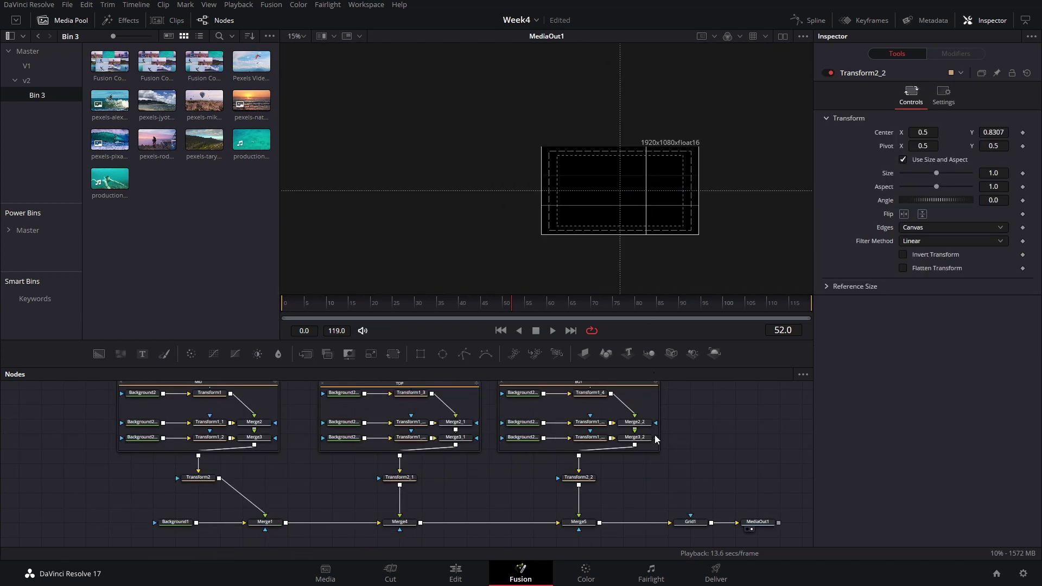
pyautogui.moveTo(688, 521); pyautogui.dragTo(738, 461)
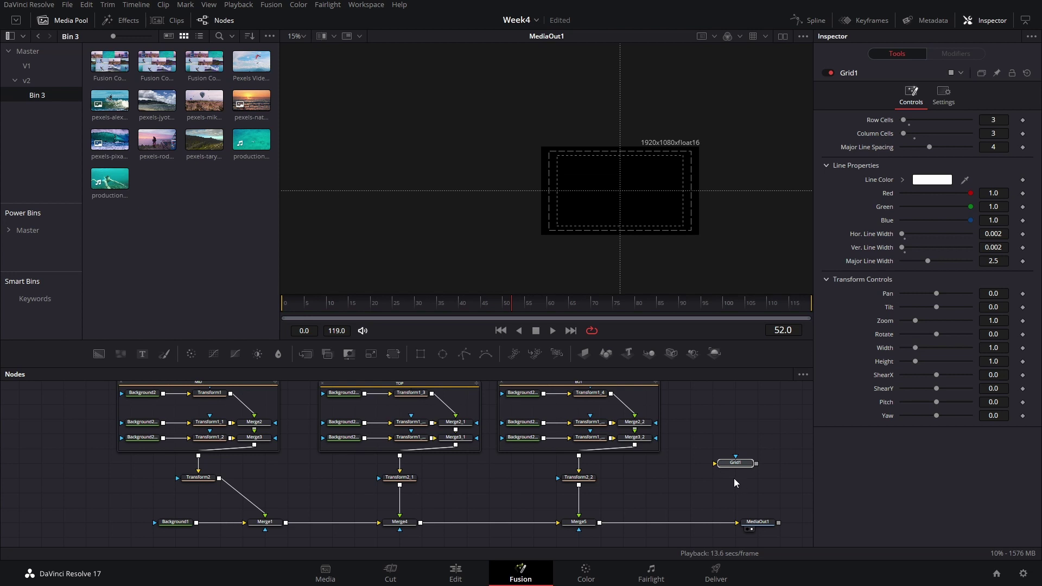
pyautogui.press('Delete')
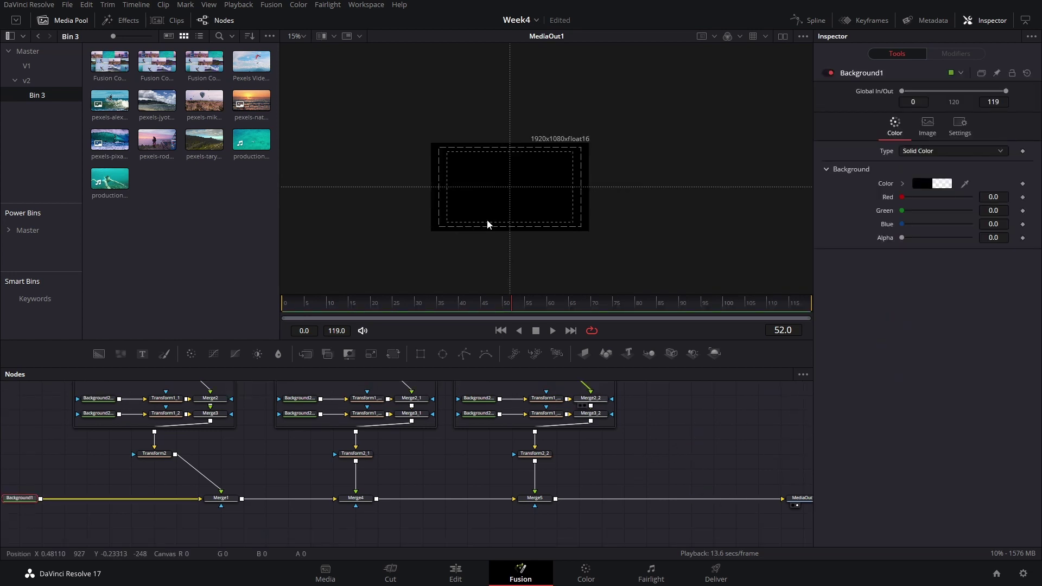
# Step: Replace the MID group's backgrounds with photos: surfer for the first, cloudy beach for the second and turquoise wave for the third
pyautogui.moveTo(356, 471); pyautogui.dragTo(519, 527)
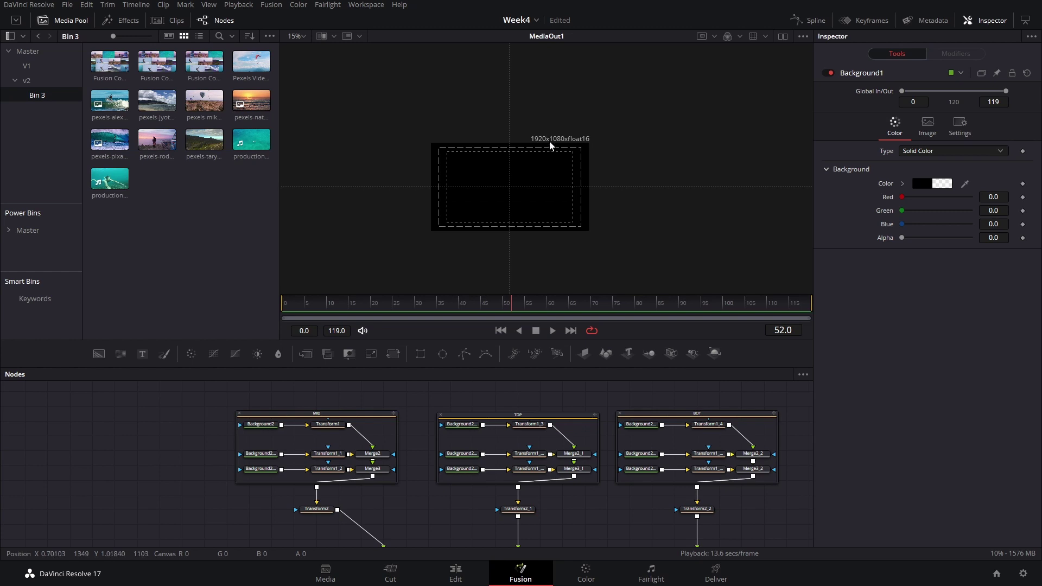
pyautogui.click(317, 509)
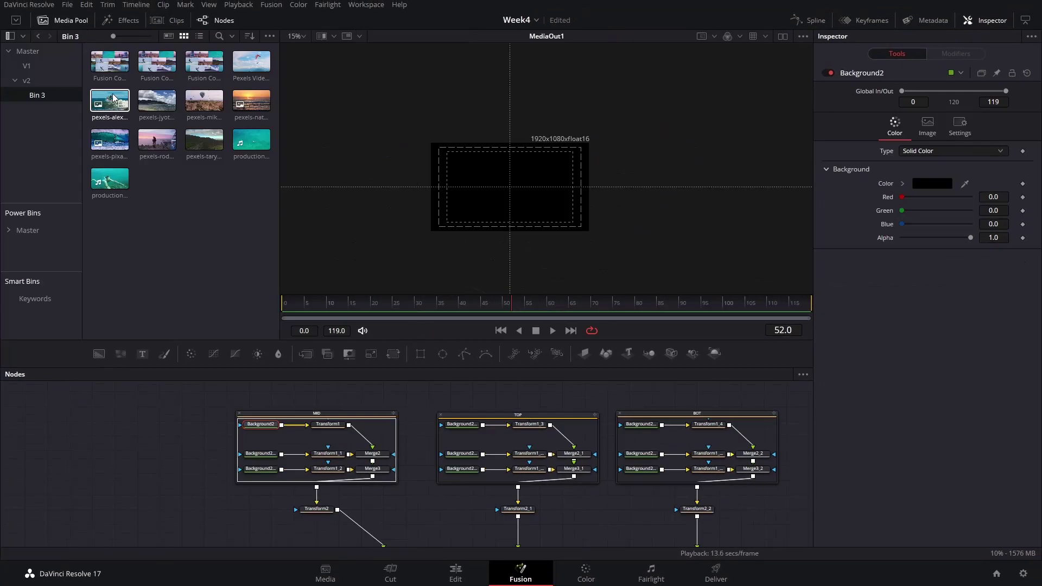
pyautogui.moveTo(110, 100); pyautogui.dragTo(260, 425)
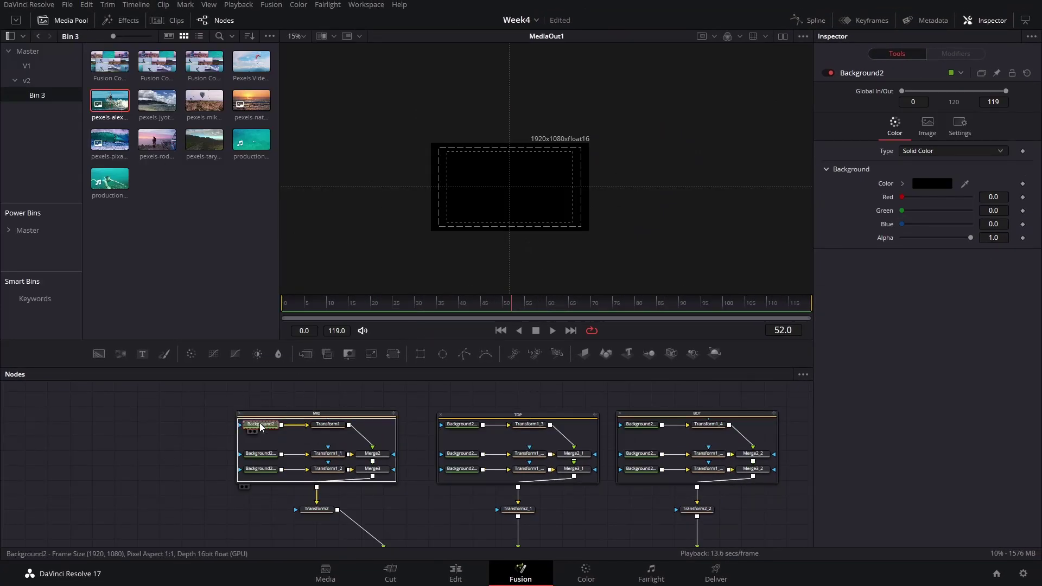
pyautogui.click(597, 302)
pyautogui.moveTo(101, 142); pyautogui.dragTo(261, 475)
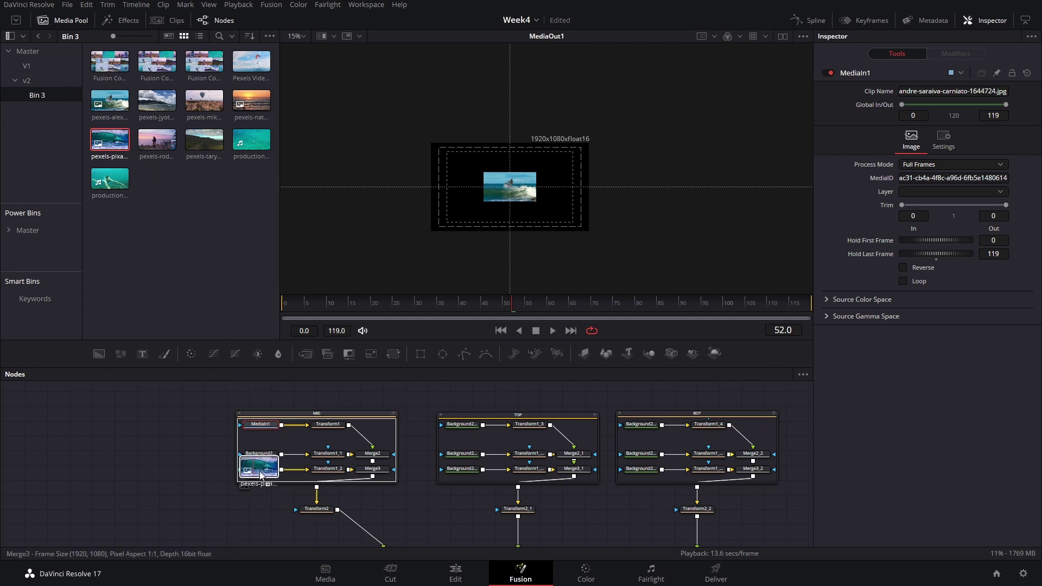
pyautogui.click(596, 301)
pyautogui.moveTo(157, 100); pyautogui.dragTo(260, 455)
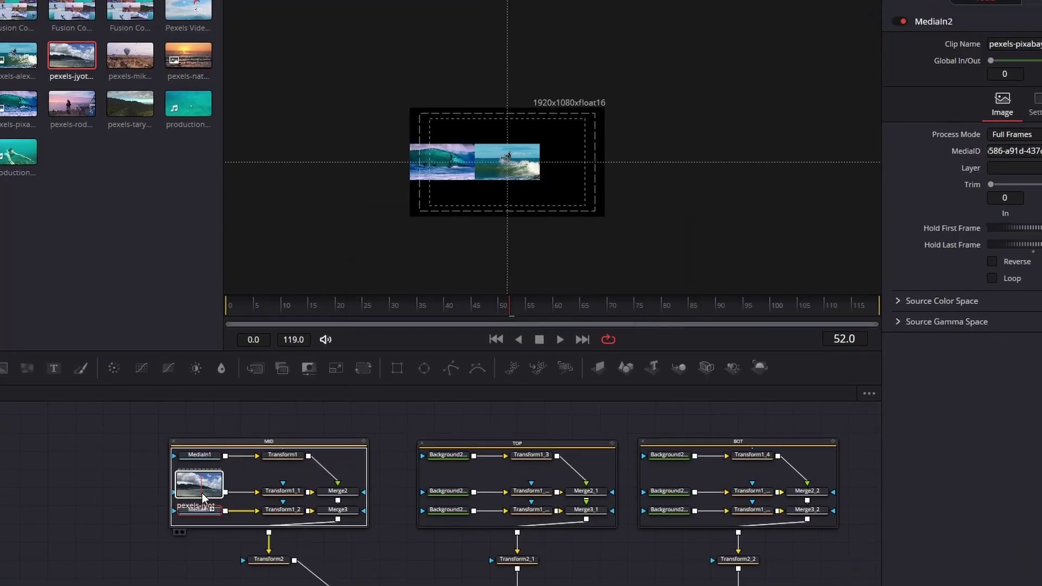
pyautogui.click(597, 301)
# Step: Replace the TOP group's backgrounds with the blue sky video, the sunset beach photo and the underwater swimmer clip, in that order
pyautogui.moveTo(251, 100); pyautogui.dragTo(358, 446)
pyautogui.click(596, 302)
pyautogui.moveTo(251, 62); pyautogui.dragTo(363, 418)
pyautogui.click(596, 302)
pyautogui.moveTo(110, 178); pyautogui.dragTo(363, 461)
# Step: Replace the BOT group's backgrounds with the green hills, the figure at pink sunset and the aerial teal water clips, in that order
pyautogui.moveTo(529, 445); pyautogui.dragTo(575, 470)
pyautogui.moveTo(163, 119); pyautogui.dragTo(408, 442)
pyautogui.click(623, 301)
pyautogui.moveTo(109, 119); pyautogui.dragTo(409, 475)
pyautogui.click(623, 302)
pyautogui.click(216, 76)
pyautogui.moveTo(217, 119); pyautogui.dragTo(409, 492)
pyautogui.click(623, 301)
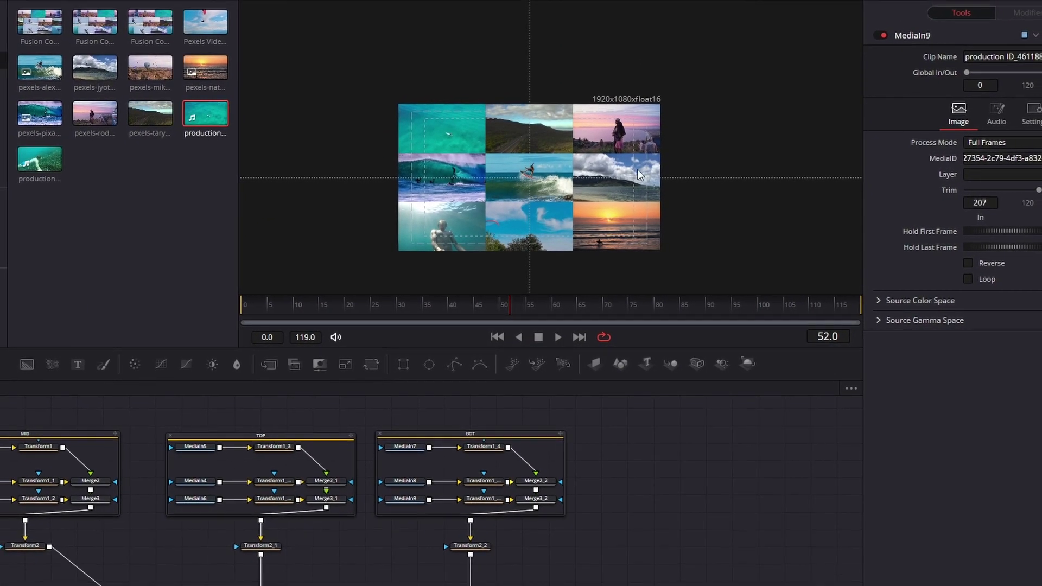
# Step: Keyframe Transform2's Center X from 0.5 at frame 0 to 0.826 at frame 119 and set its Edges to Wrap
pyautogui.moveTo(635, 549); pyautogui.dragTo(812, 477)
pyautogui.click(219, 467)
pyautogui.click(255, 305)
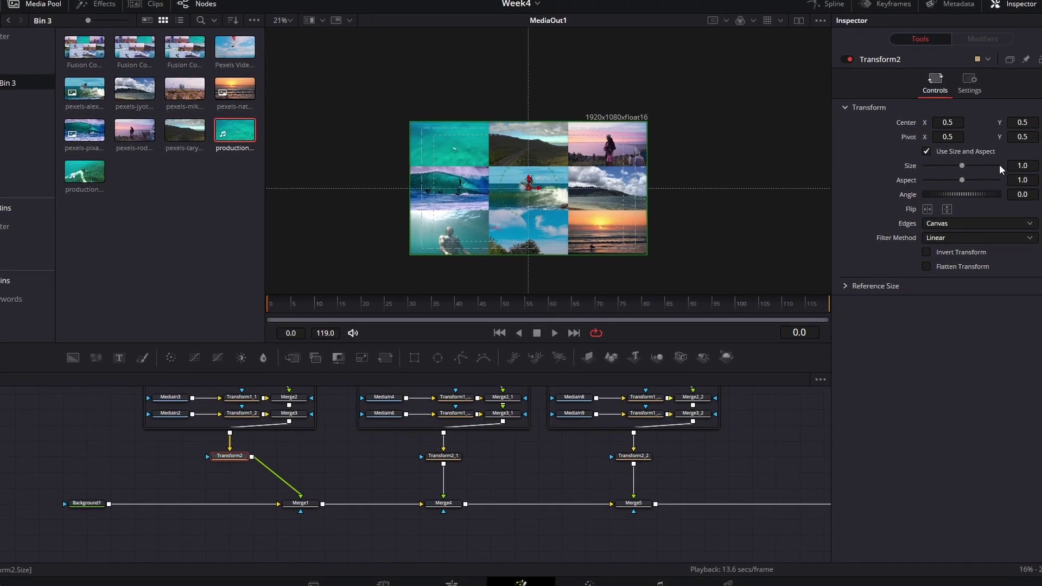
pyautogui.moveTo(947, 121); pyautogui.dragTo(934, 125)
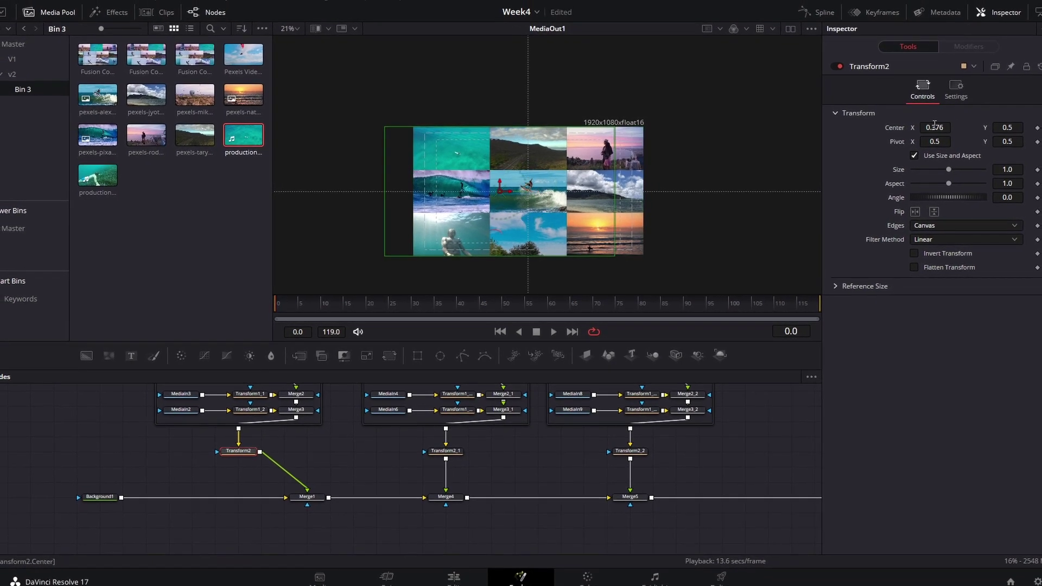
pyautogui.doubleClick(894, 128)
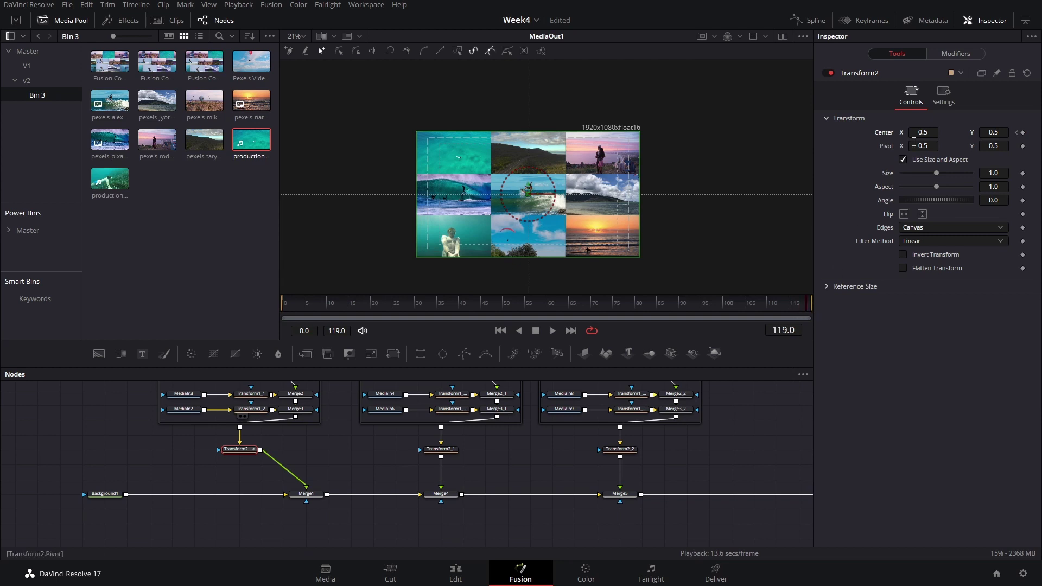
pyautogui.moveTo(923, 132); pyautogui.dragTo(1041, 132)
pyautogui.moveTo(579, 193); pyautogui.dragTo(601, 194)
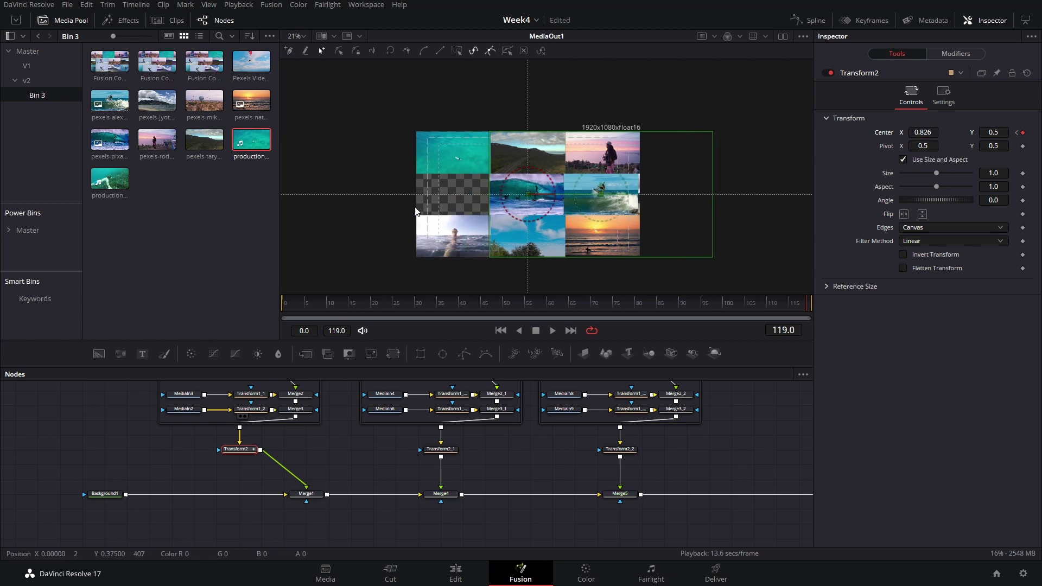
pyautogui.click(932, 229)
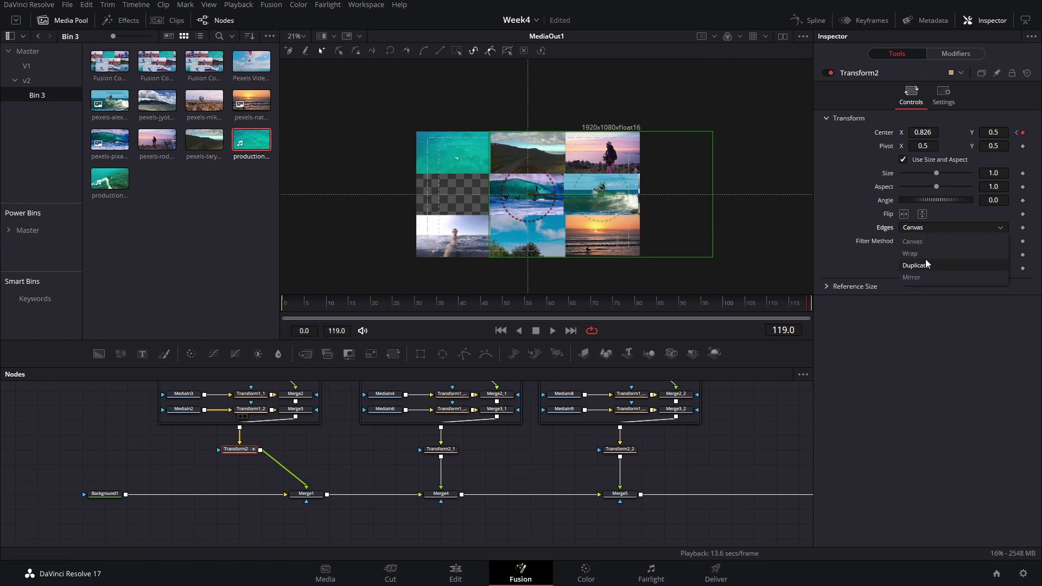
pyautogui.click(922, 255)
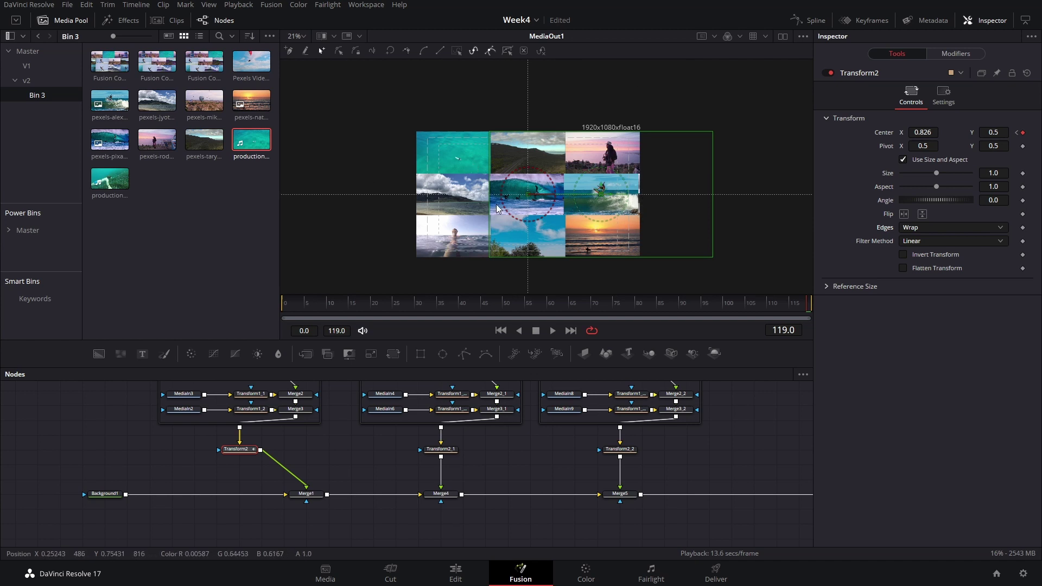
# Step: Animate Transform2_1 sliding horizontally and set Transform2_2's Center X to 0.737 at frame 0, with Edges on Wrap for both
pyautogui.click(447, 452)
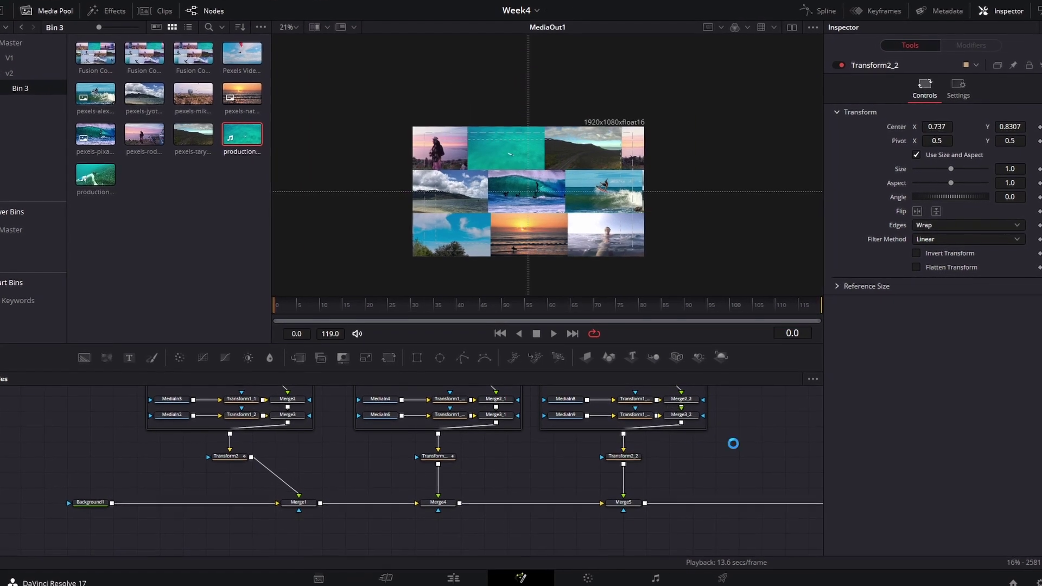
pyautogui.moveTo(286, 311); pyautogui.dragTo(323, 315)
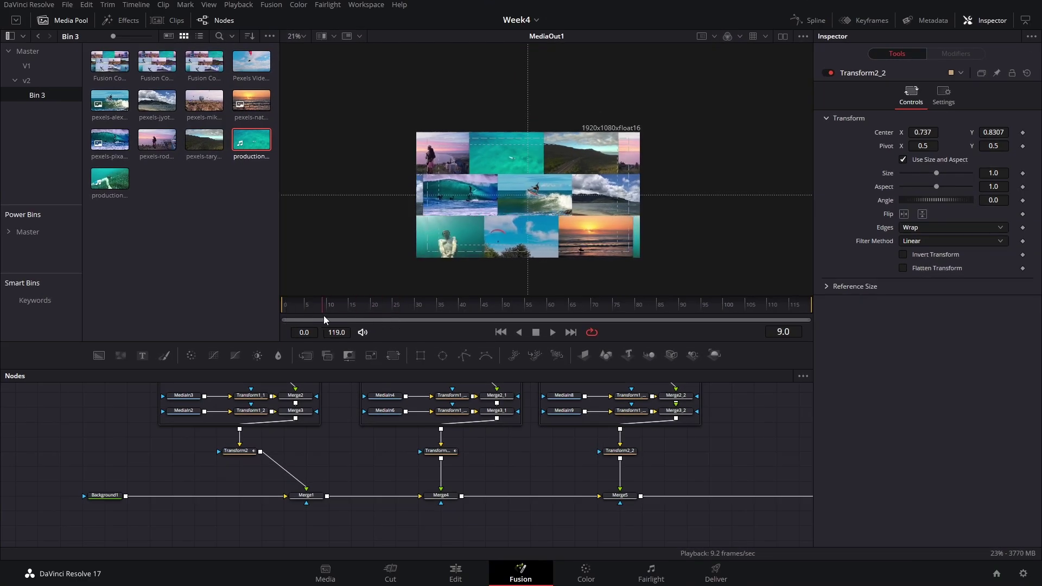
# Step: Move MediaOut1 farther from Merge5 to make room for more nodes, and return the playhead to frame 6
pyautogui.moveTo(723, 422); pyautogui.dragTo(405, 390)
pyautogui.moveTo(584, 469); pyautogui.dragTo(717, 469)
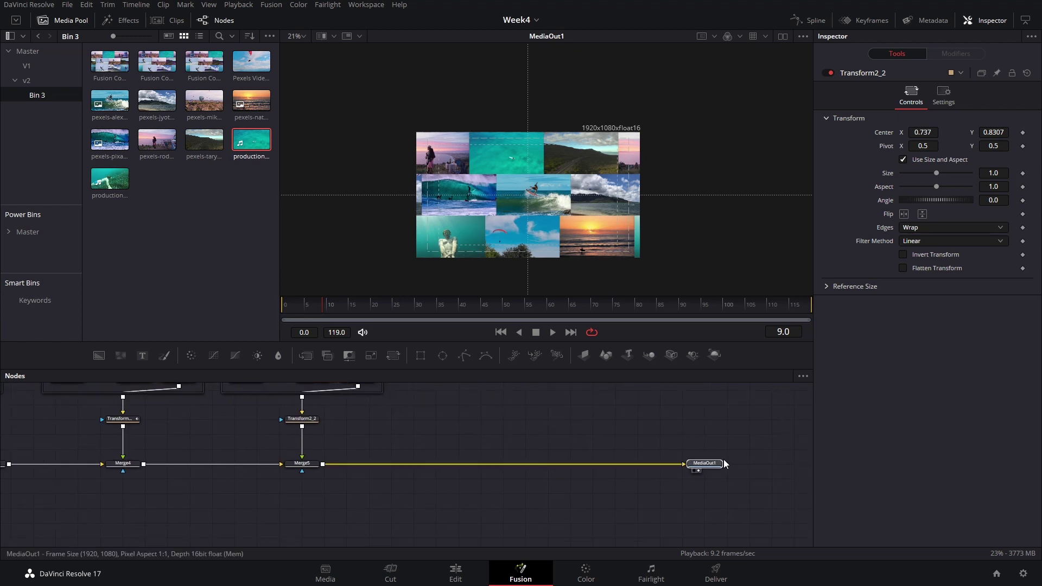
pyautogui.hscroll(-5, 540, 397)
pyautogui.click(304, 314)
# Step: Branch an ImagePlane3D off Merge5 with a Merge3D, Camera3D and Renderer3D, and connect the renderer to MediaOut1
pyautogui.click(431, 464)
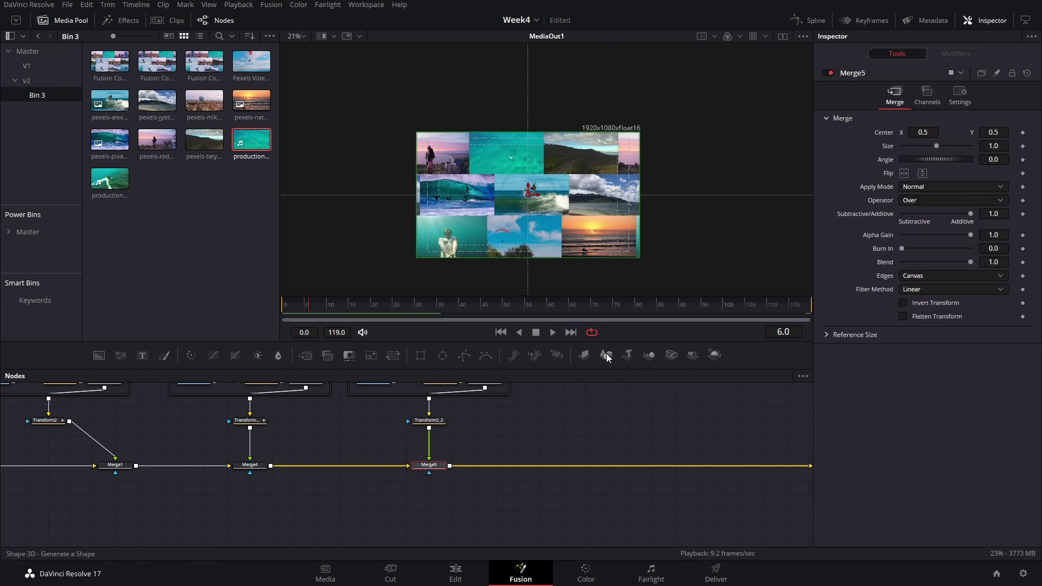
pyautogui.click(587, 357)
pyautogui.moveTo(429, 434); pyautogui.dragTo(539, 485)
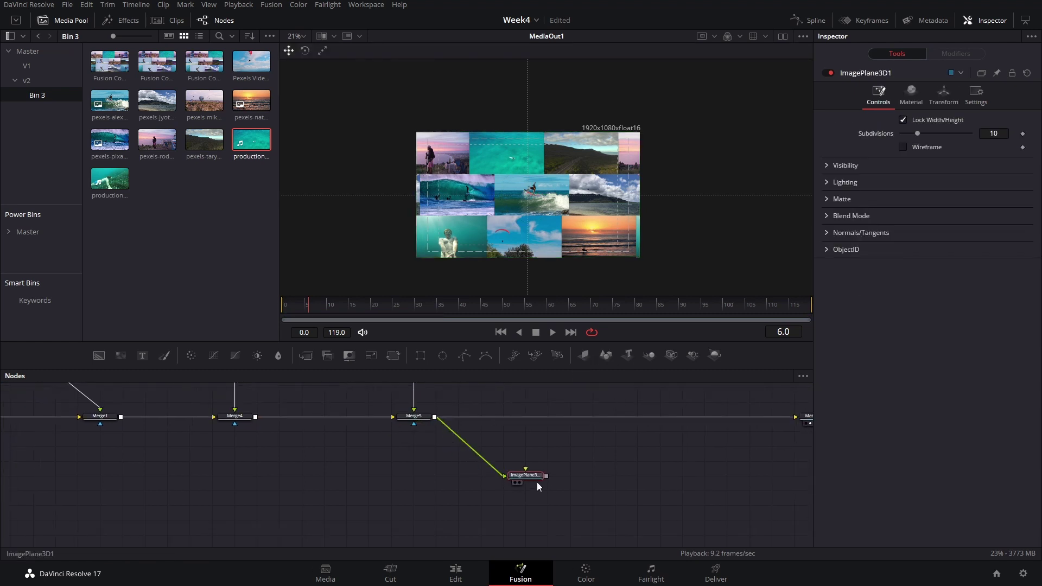
pyautogui.click(671, 355)
pyautogui.moveTo(567, 491); pyautogui.dragTo(590, 480)
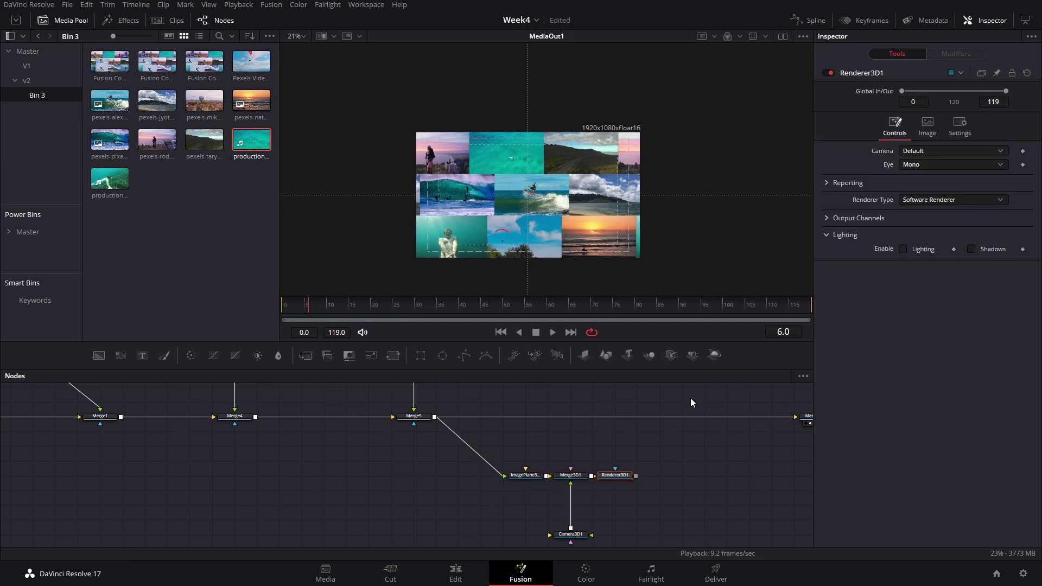
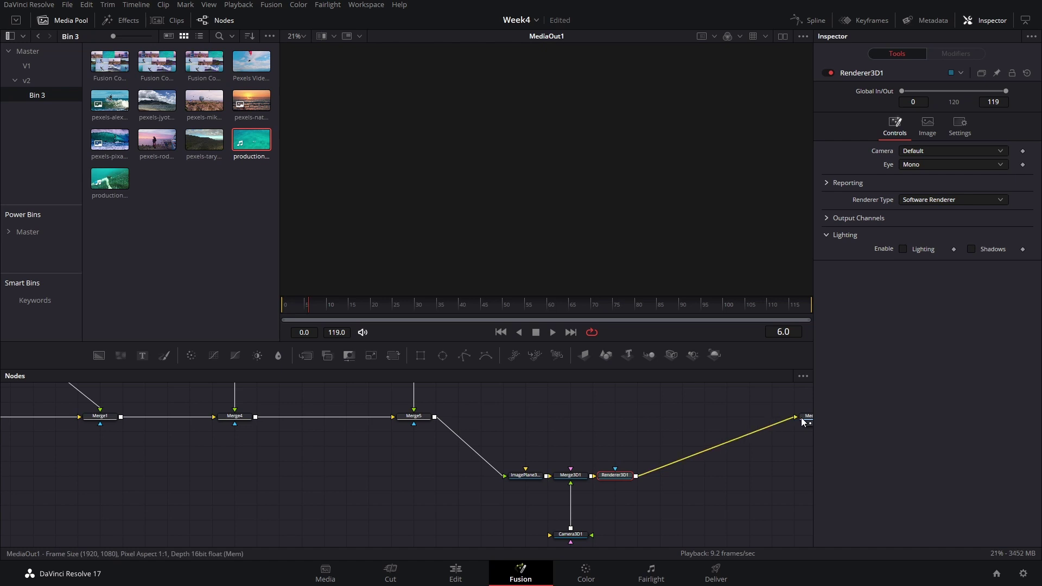
# Step: Open a second viewer, hide the Media Pool and show Renderer3D1 in the first viewer, fitted to its smaller size
pyautogui.click(782, 36)
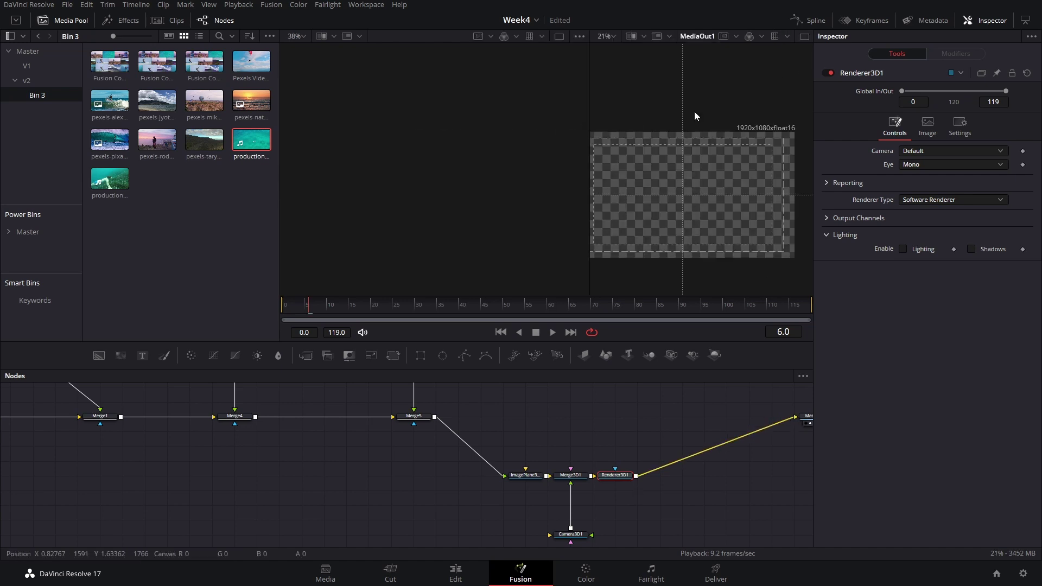
pyautogui.moveTo(581, 197); pyautogui.dragTo(439, 188)
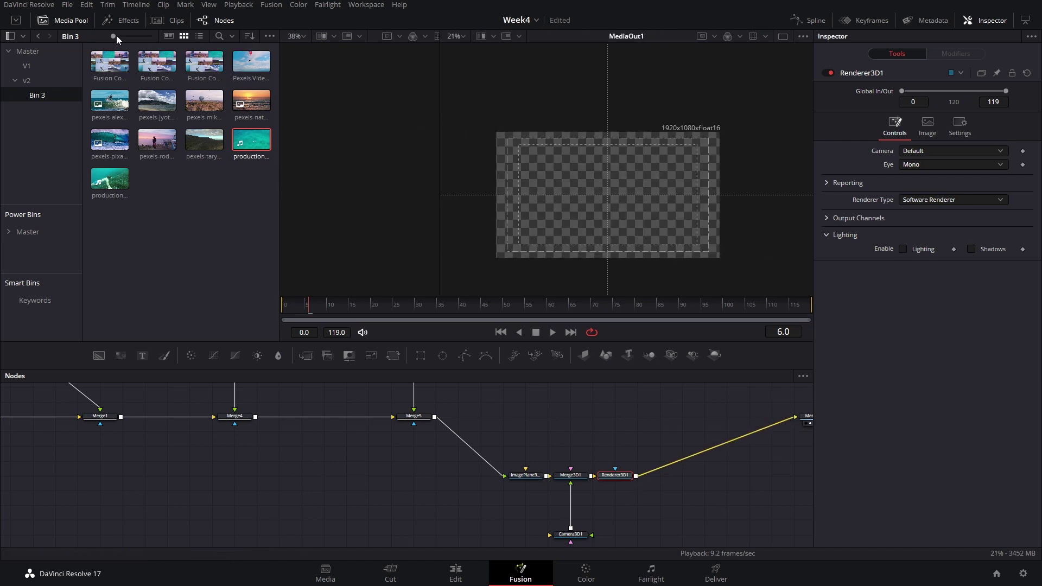
pyautogui.click(61, 20)
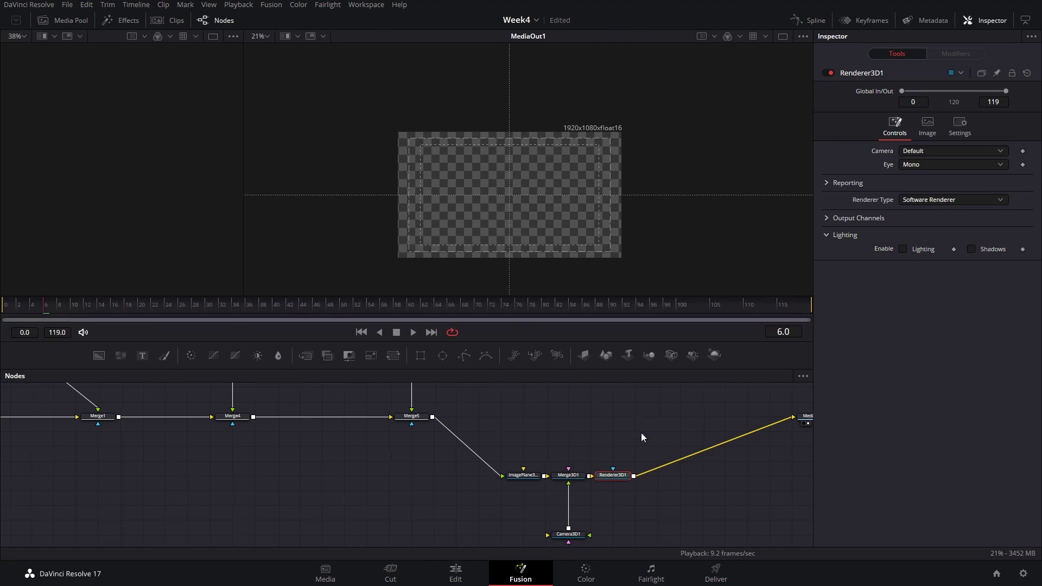
pyautogui.press('1')
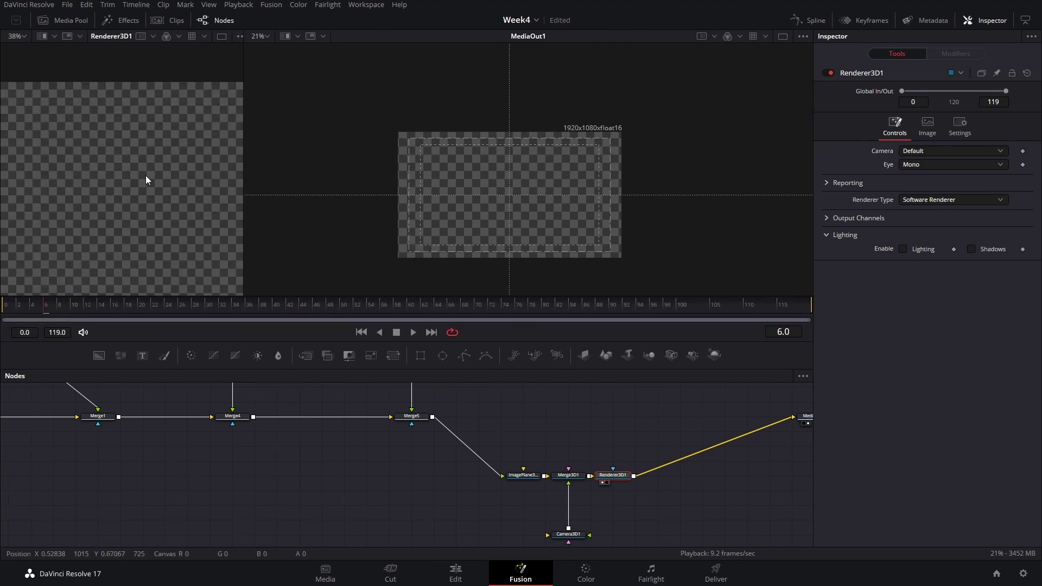
pyautogui.scroll(-2, 147, 200)
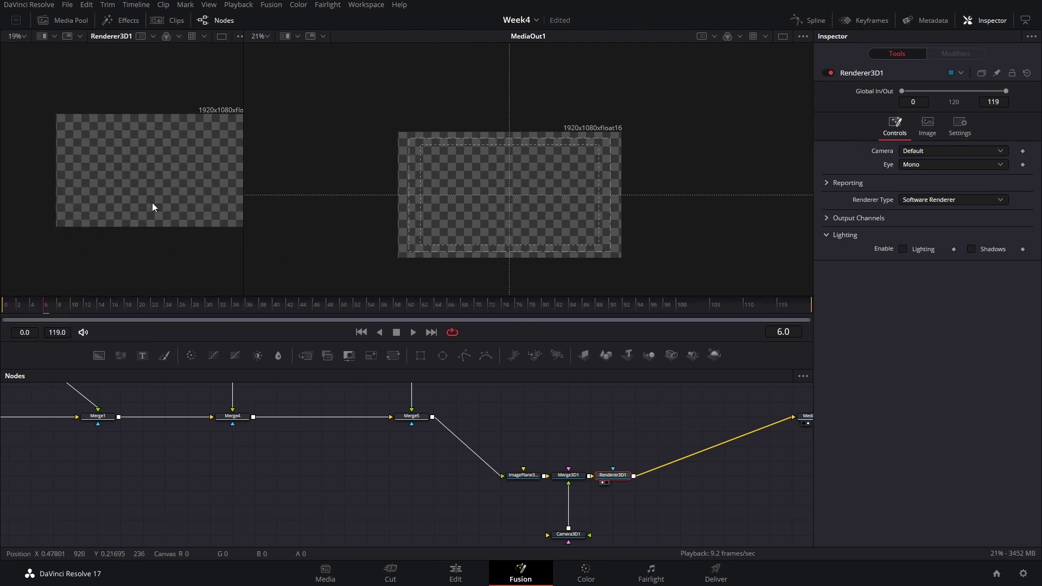
# Step: Show Merge3D1's 3D scene in the second viewer from an angle that reveals the image plane and camera
pyautogui.click(568, 534)
pyautogui.click(578, 464)
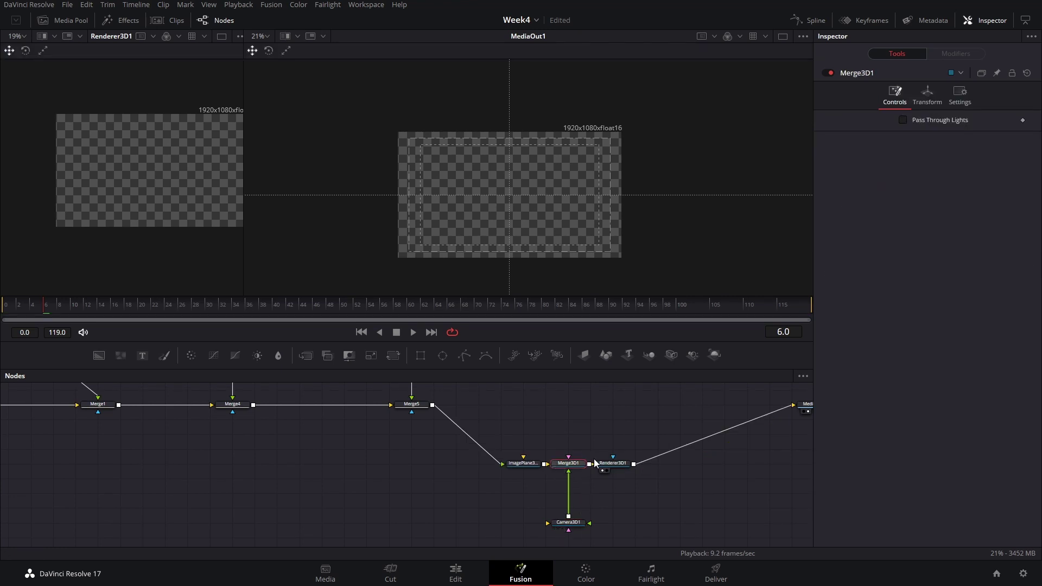
pyautogui.press('2')
pyautogui.moveTo(600, 260); pyautogui.dragTo(508, 194)
# Step: Set Camera3D1's Translation Z to 1.643 and move ImagePlane3D1 directly beneath Merge5
pyautogui.click(568, 522)
pyautogui.click(925, 97)
pyautogui.moveTo(997, 159)
pyautogui.mouseDown()
pyautogui.moveTo(1020, 159)
pyautogui.moveTo(998, 158)
pyautogui.mouseUp()
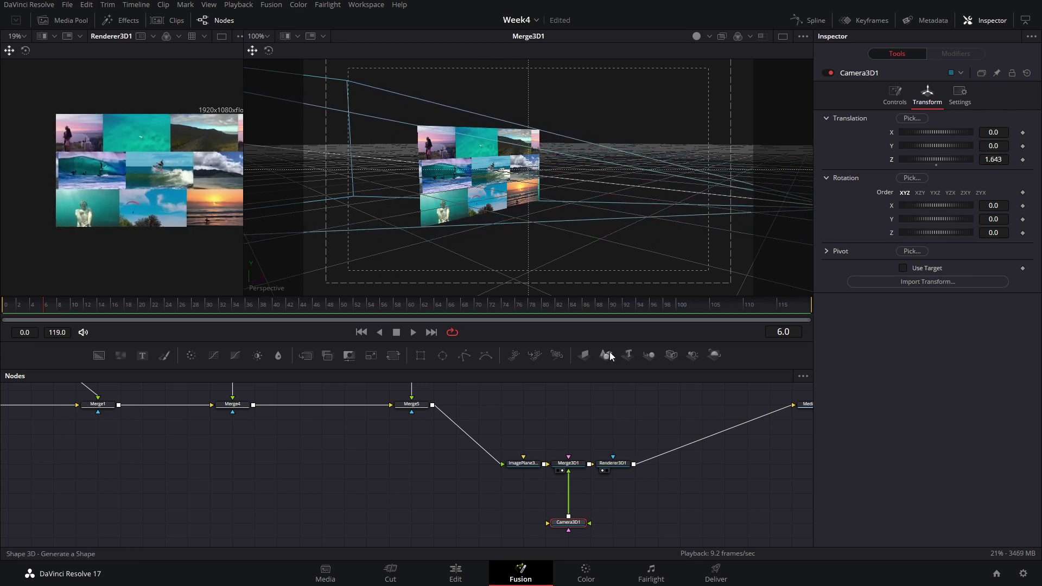
pyautogui.moveTo(526, 466); pyautogui.dragTo(438, 466)
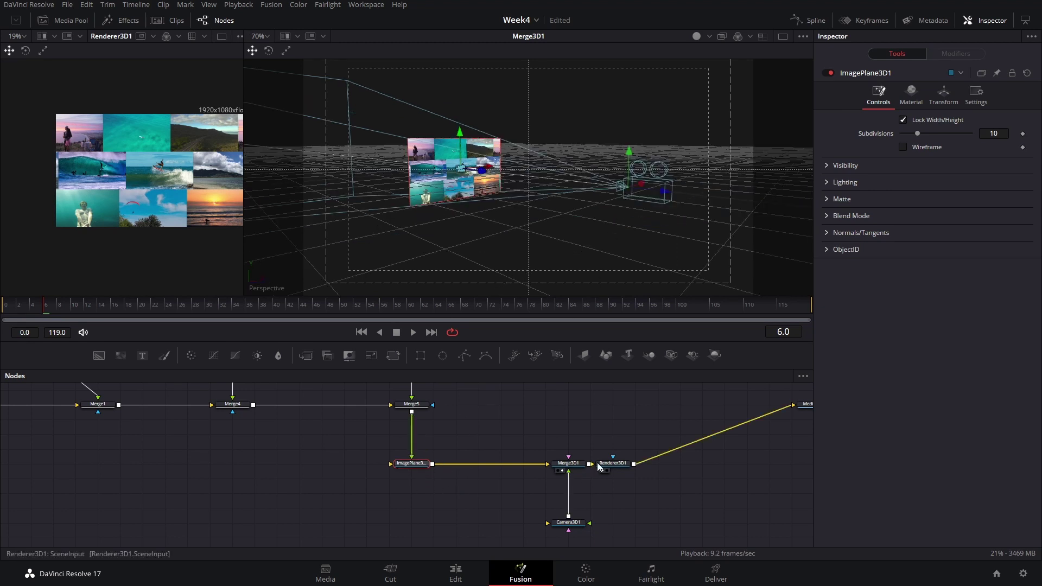
# Step: Try rotating Camera3D1 to X -4.6 and Y -2.7, and undo the rotation
pyautogui.click(572, 522)
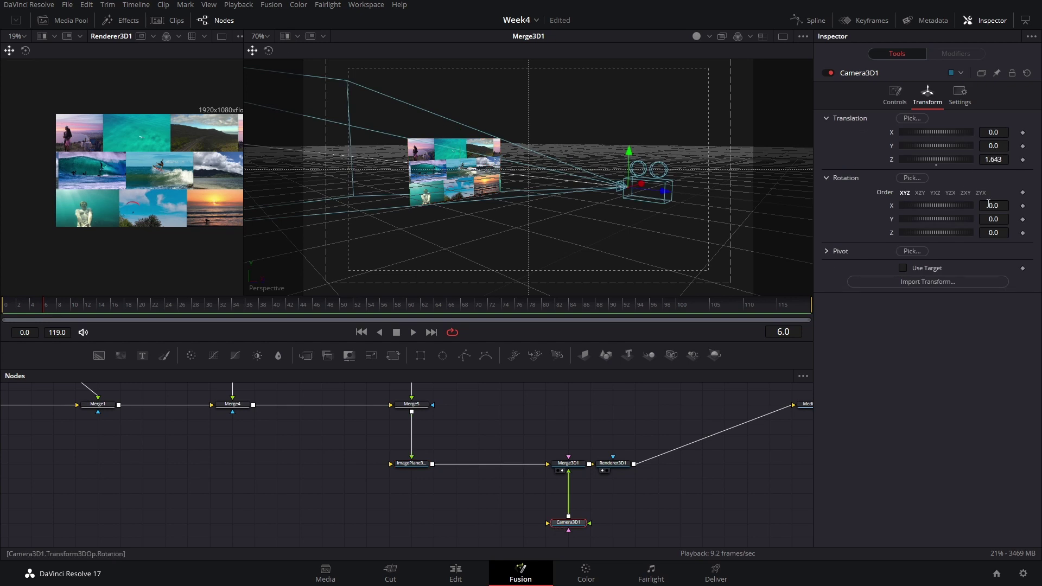
pyautogui.moveTo(997, 218); pyautogui.dragTo(381, 210)
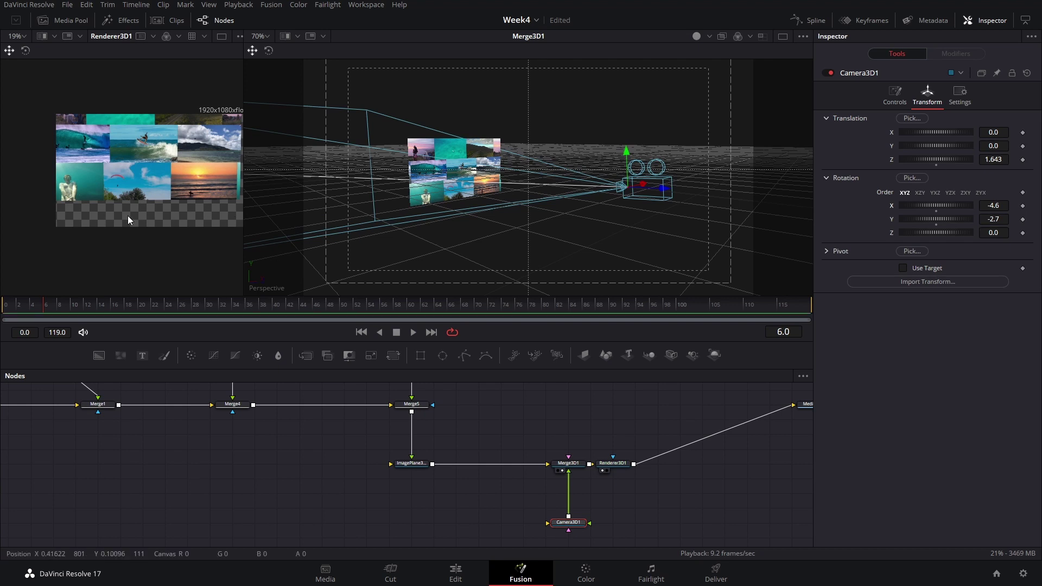
pyautogui.hotkey('ctrl', 'z')
pyautogui.hotkey('ctrl', 'z')
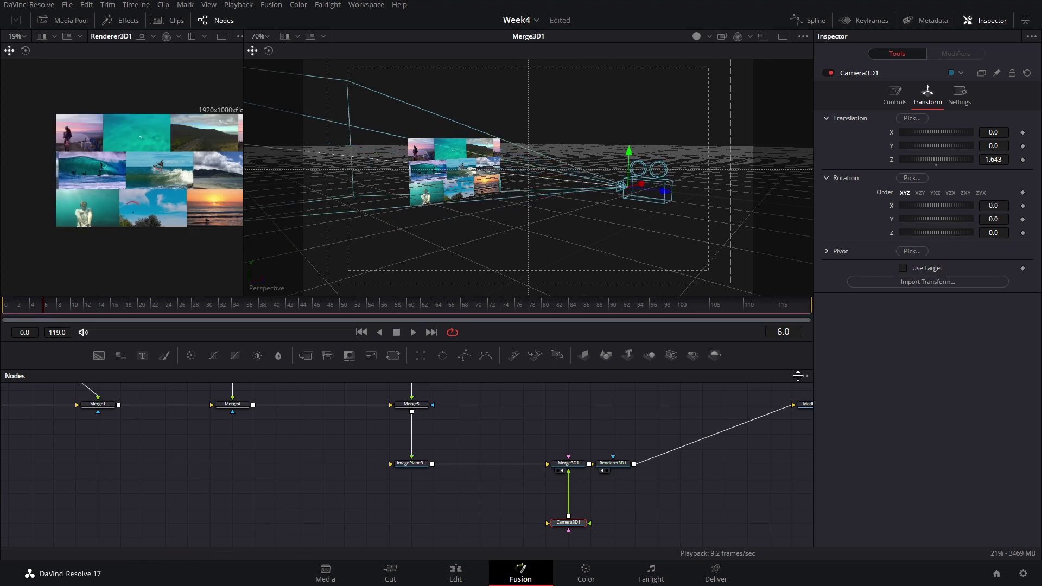
# Step: Insert a Duplicate 3D node between ImagePlane3D1 and Merge3D1
pyautogui.click(424, 465)
pyautogui.hotkey('shift', 'space')
pyautogui.write('du')
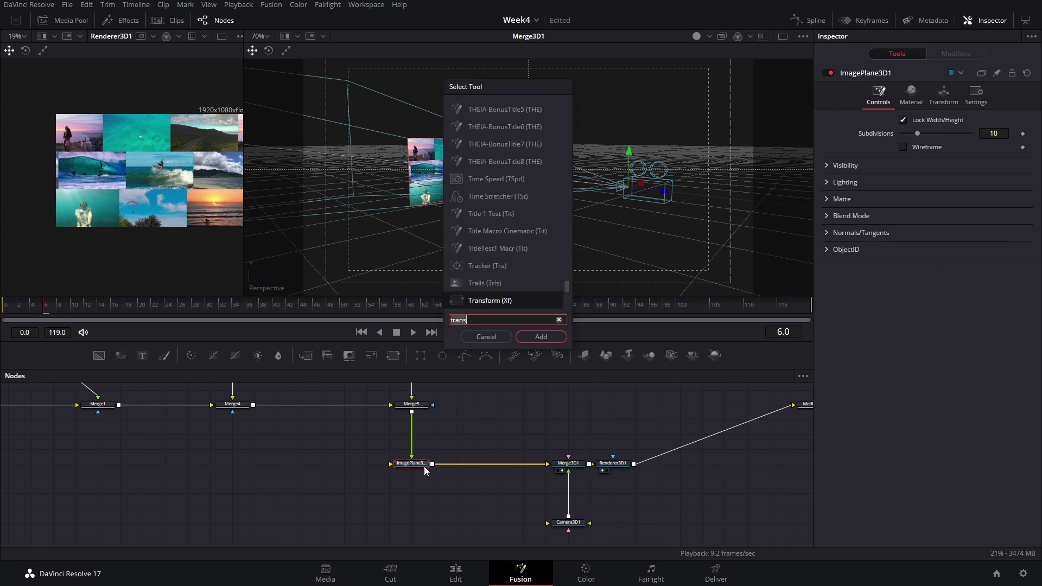
pyautogui.press('Down')
pyautogui.press('Return')
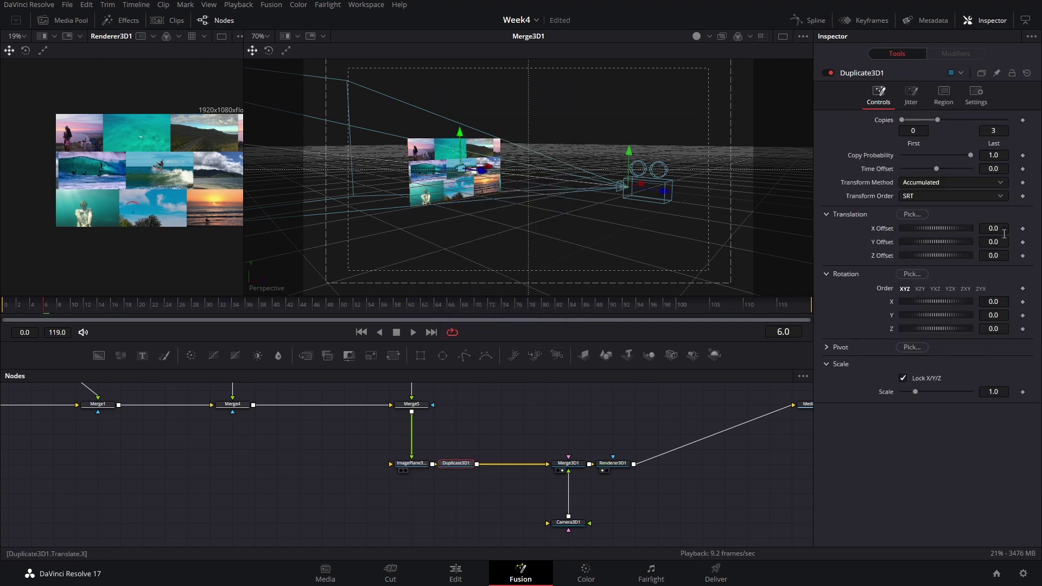
# Step: Spread Duplicate3D1's copies vertically by setting the Y Offset to 0.7
pyautogui.moveTo(989, 240); pyautogui.dragTo(1030, 240)
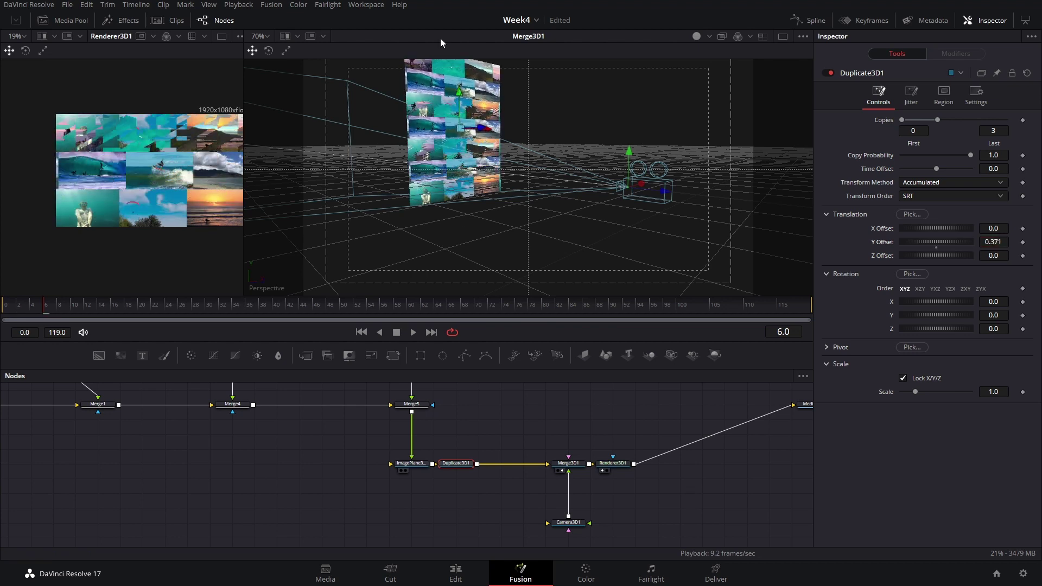
pyautogui.moveTo(505, 159); pyautogui.dragTo(523, 233)
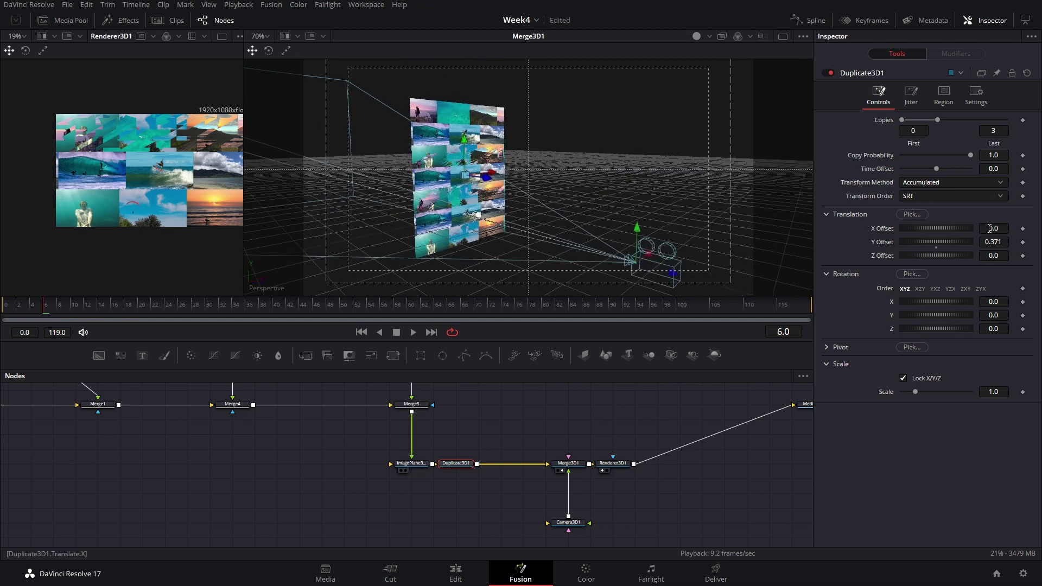
pyautogui.click(997, 243)
pyautogui.press('BackSpace')
pyautogui.press('BackSpace')
pyautogui.write('7')
pyautogui.press('Tab')
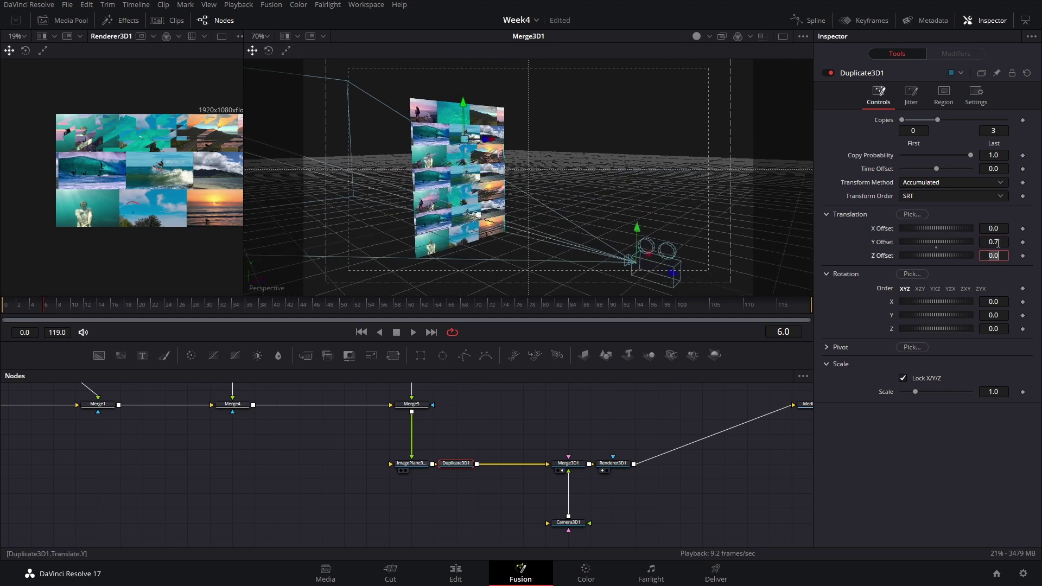
# Step: Close the gap between Duplicate3D1's vertically stacked copies by setting the Y Offset to 0.5599
pyautogui.scroll(4, 465, 198)
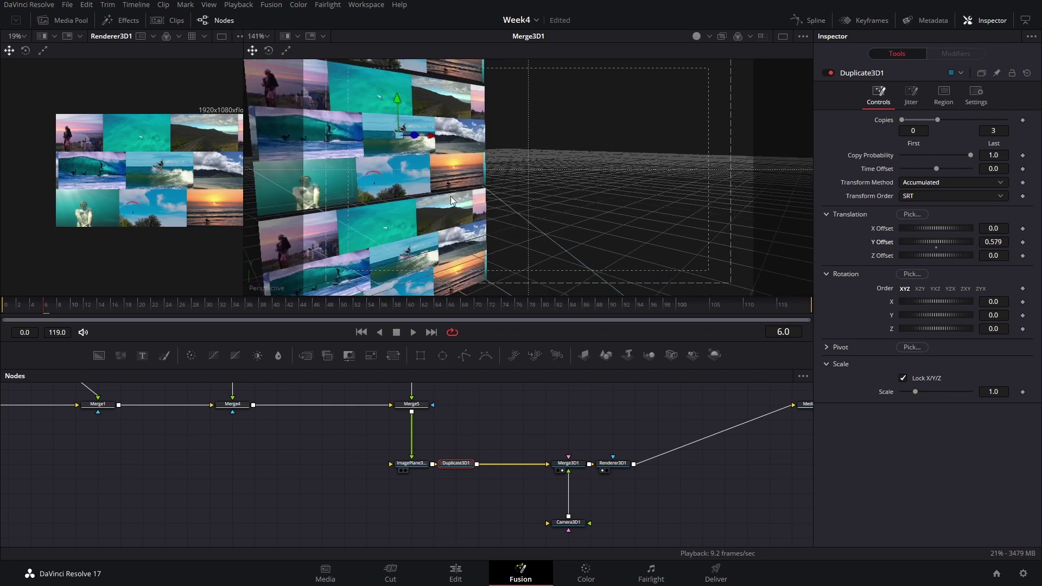
pyautogui.scroll(6, 428, 213)
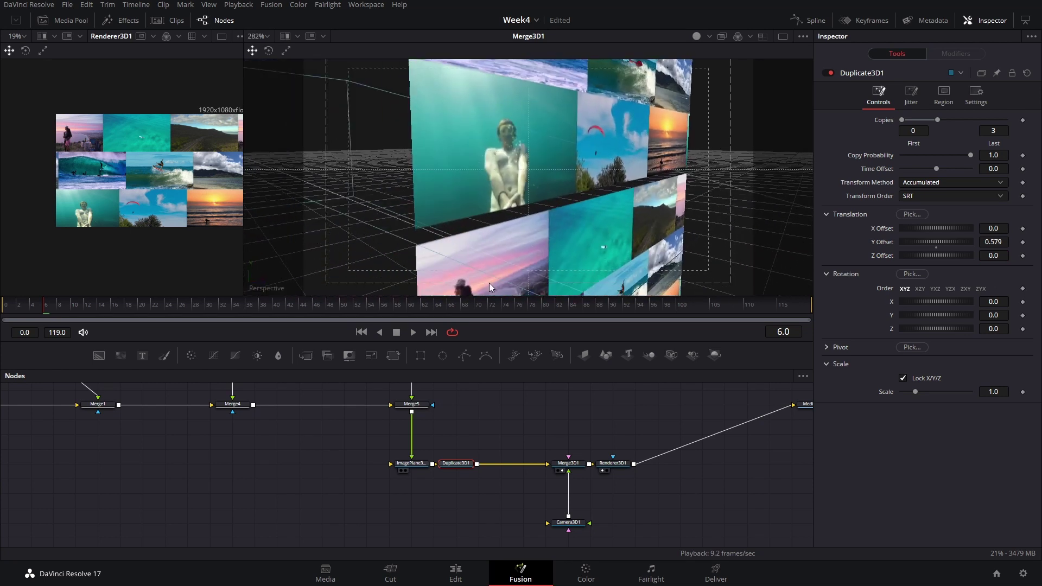
pyautogui.moveTo(556, 196); pyautogui.dragTo(581, 150)
pyautogui.moveTo(998, 242)
pyautogui.mouseDown()
pyautogui.moveTo(953, 242)
pyautogui.moveTo(983, 242)
pyautogui.mouseUp()
pyautogui.scroll(-5, 586, 201)
pyautogui.moveTo(602, 206); pyautogui.dragTo(515, 247)
pyautogui.scroll(-2, 552, 230)
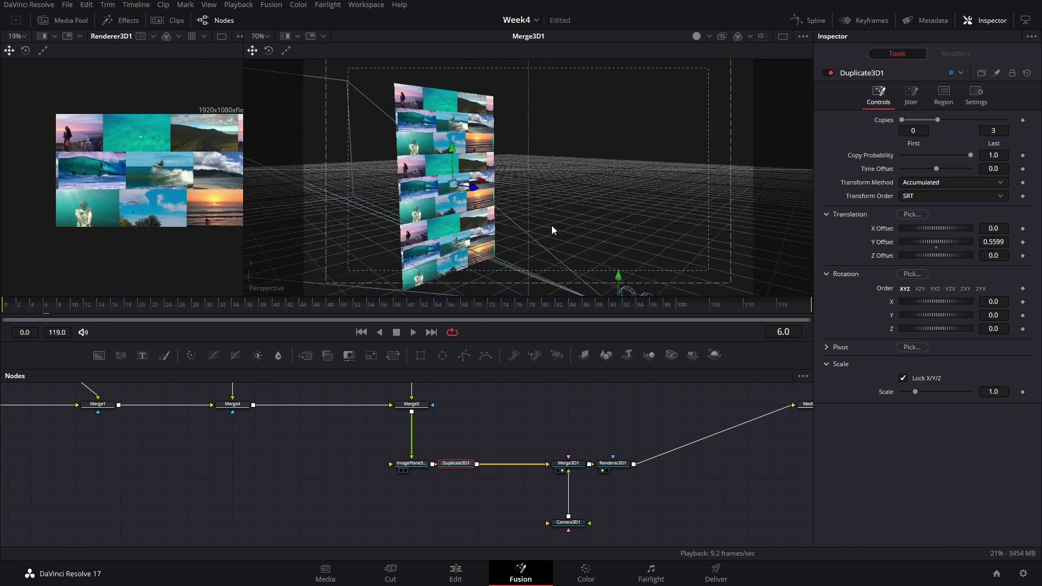
# Step: Raise Camera3D1 to Translation Y 0.562 and enable its target, moving the target up to Y 0.560196
pyautogui.click(568, 522)
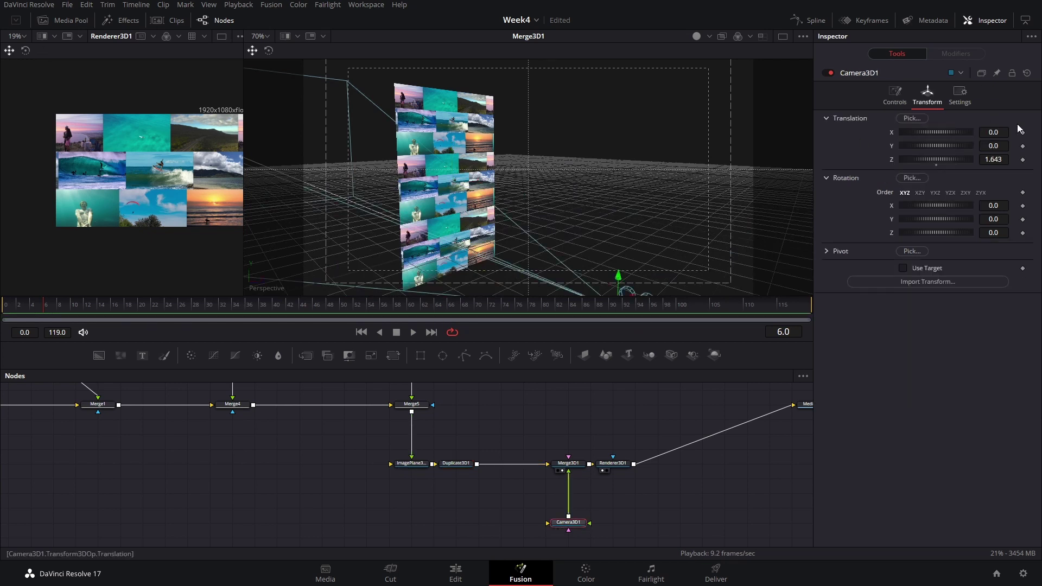
pyautogui.moveTo(986, 149); pyautogui.dragTo(987, 148)
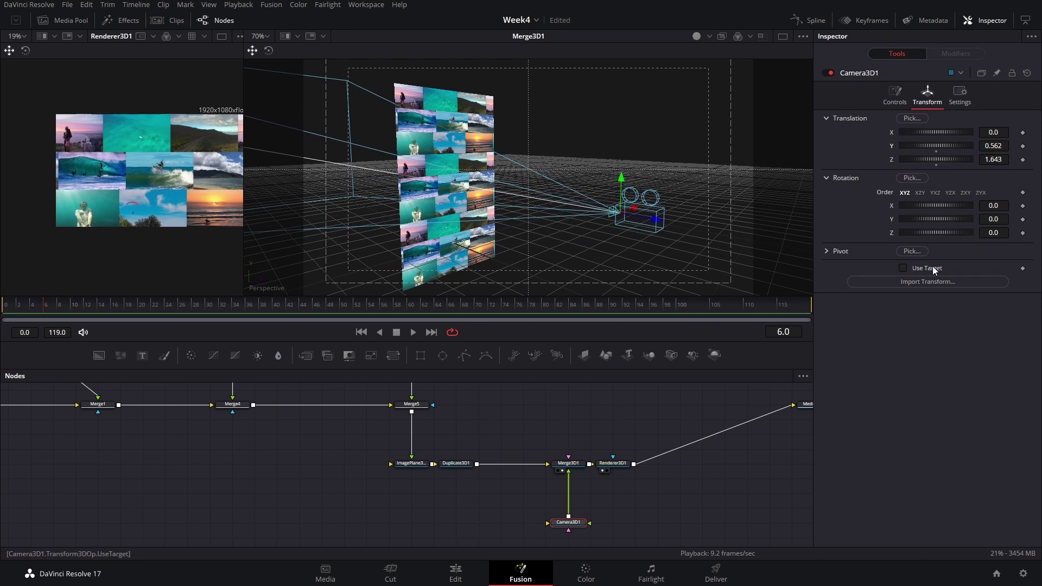
pyautogui.click(902, 268)
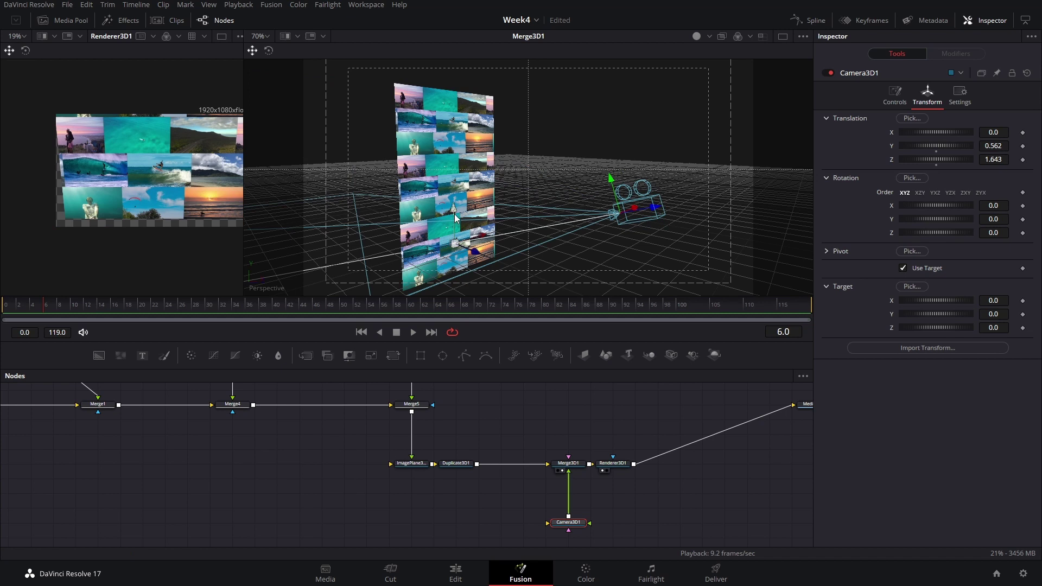
pyautogui.moveTo(455, 217); pyautogui.dragTo(454, 153)
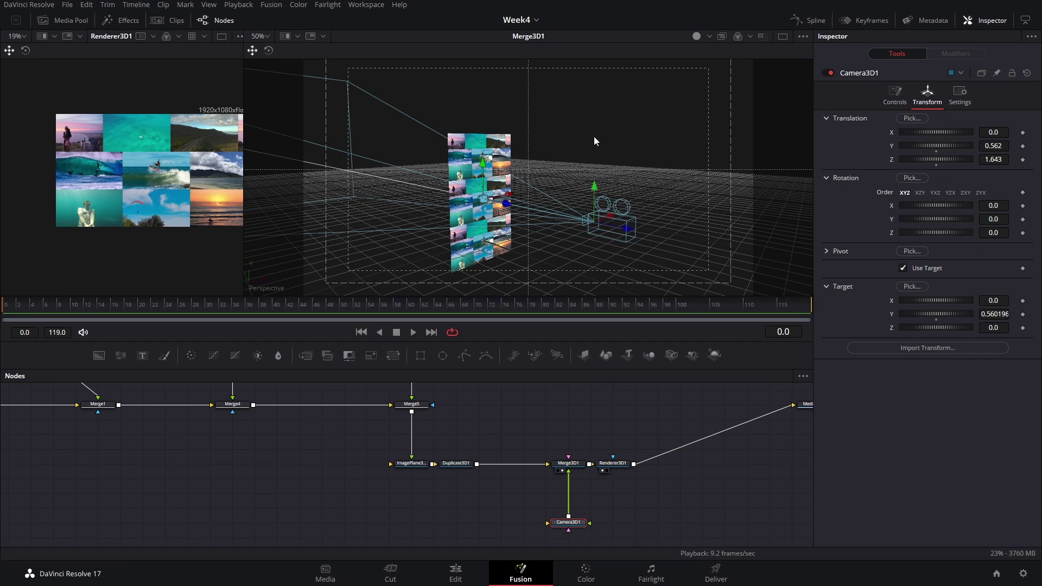
# Step: Keyframe Camera3D1's Translation Z at frames 0 and 30, keeping 1.643 at both
pyautogui.click(1022, 146)
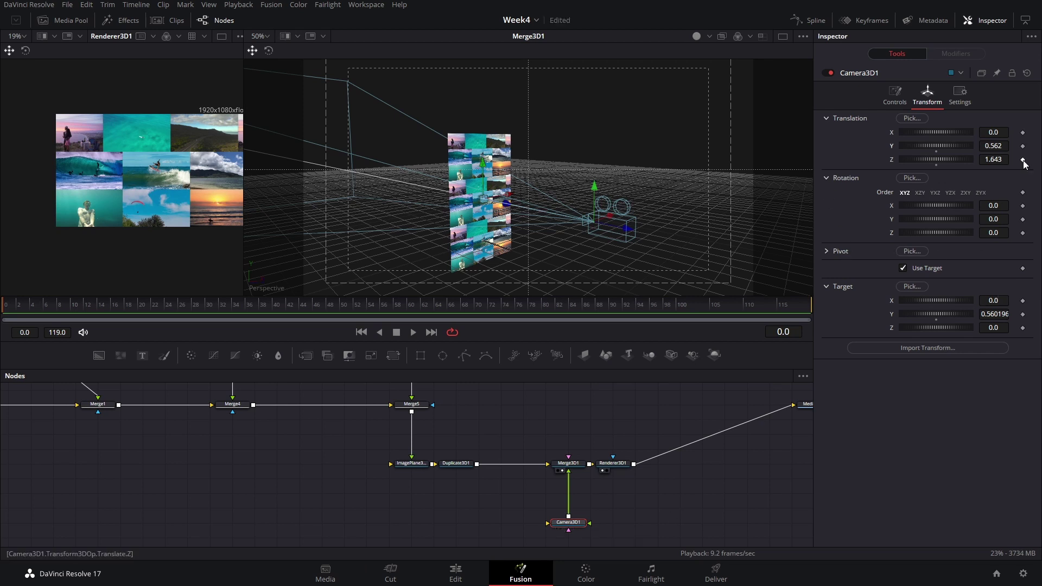
pyautogui.click(1023, 160)
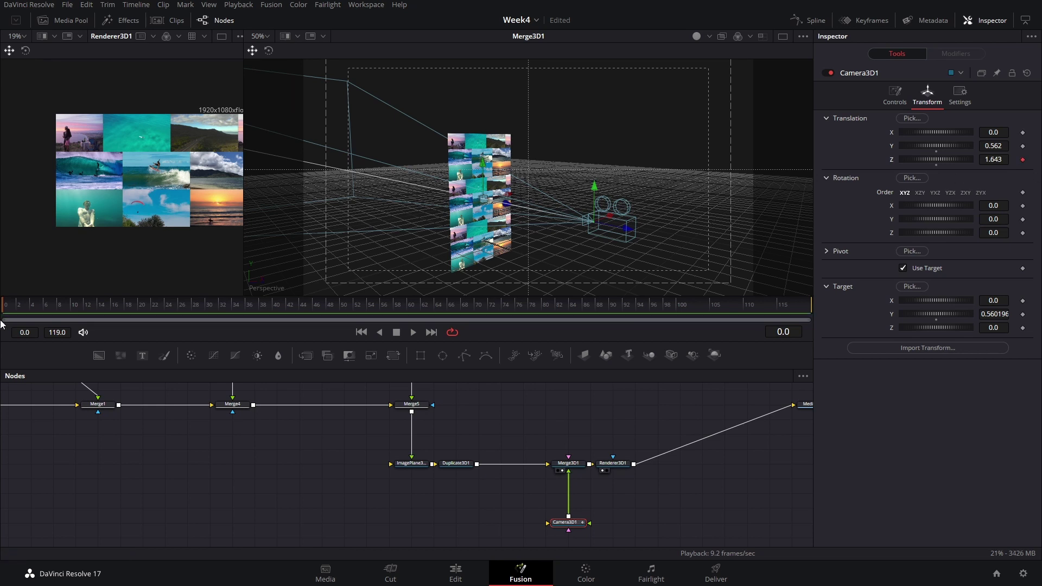
pyautogui.moveTo(168, 308); pyautogui.dragTo(206, 309)
pyautogui.click(1023, 160)
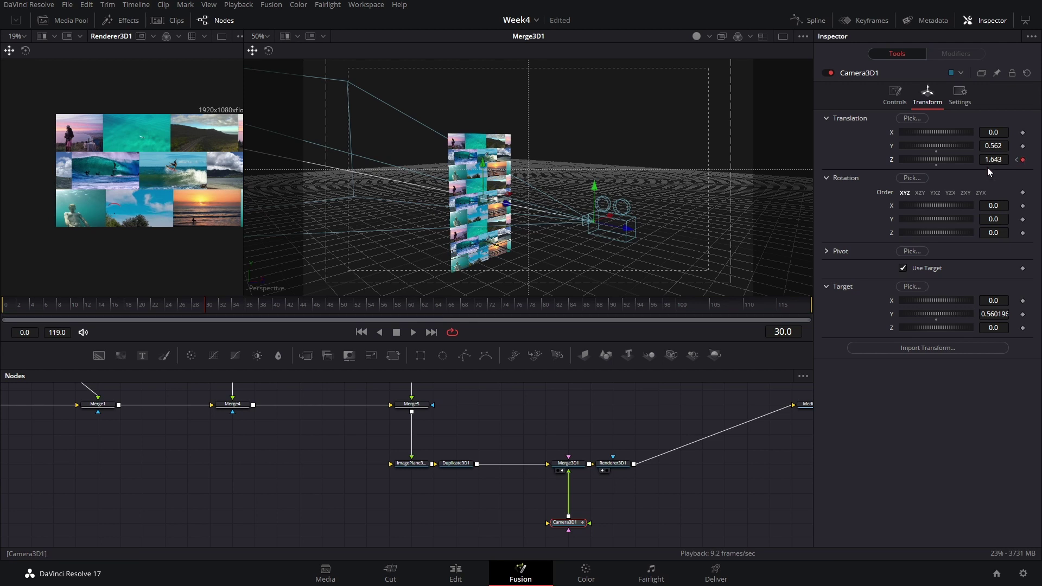
# Step: Set Camera3D1's Translation Z to 0.533 at frame 0 and preview the pull-back up to frame 30
pyautogui.click(1018, 161)
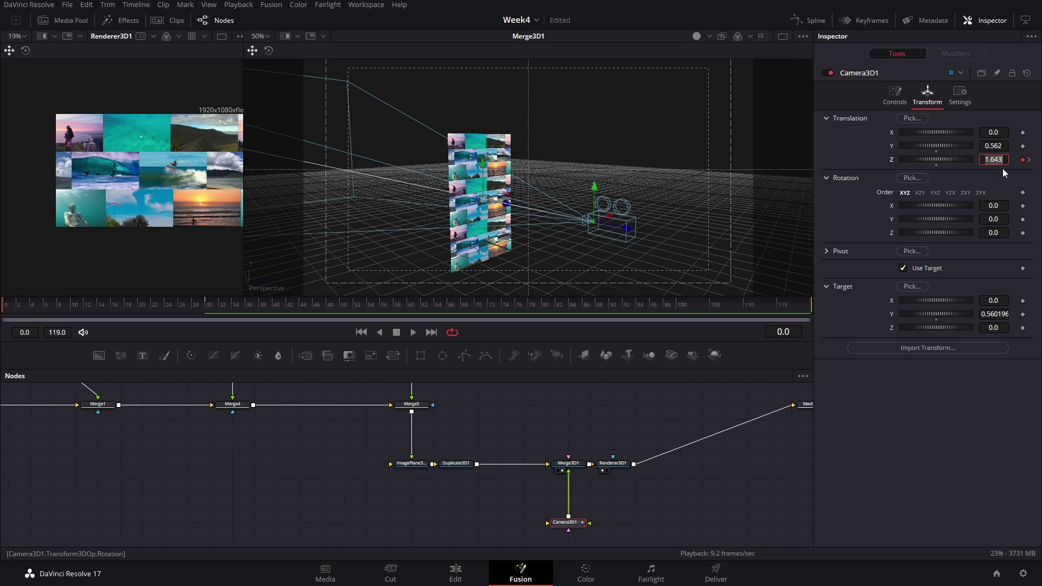
pyautogui.write('1.433')
pyautogui.press('Return')
pyautogui.moveTo(993, 159); pyautogui.dragTo(885, 159)
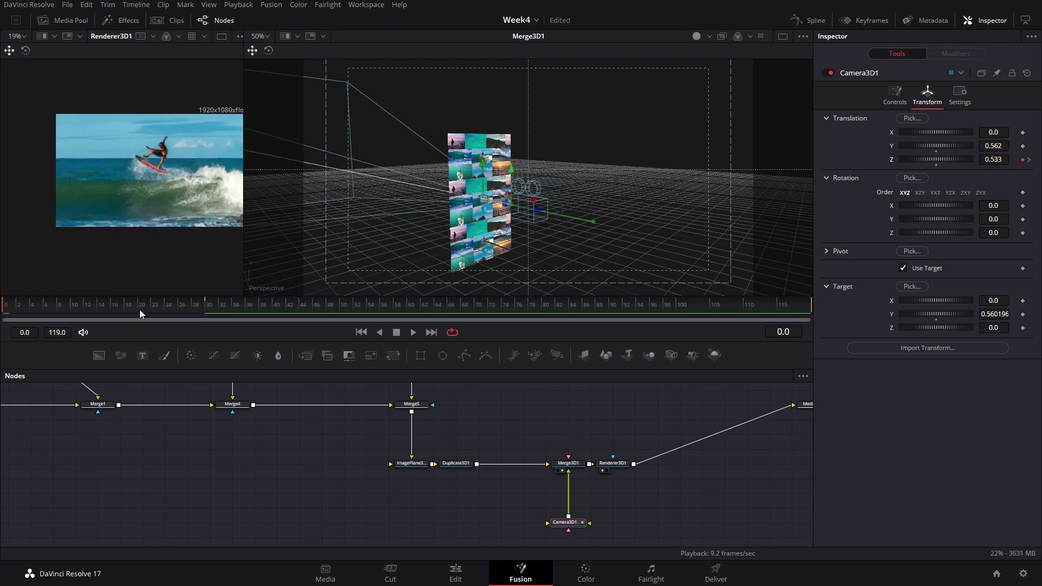
pyautogui.click(18, 307)
pyautogui.click(97, 304)
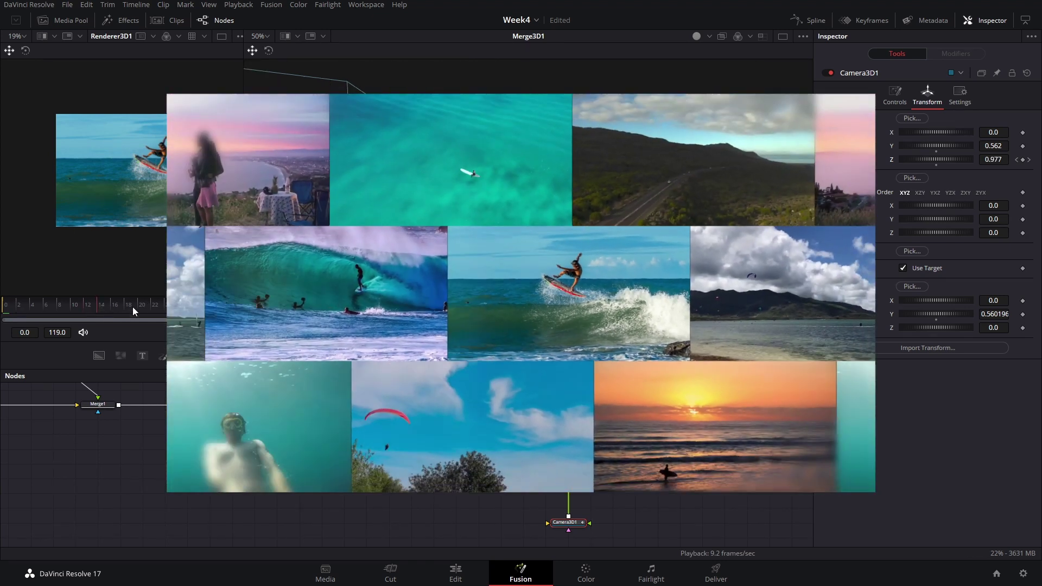
pyautogui.moveTo(133, 307); pyautogui.dragTo(207, 307)
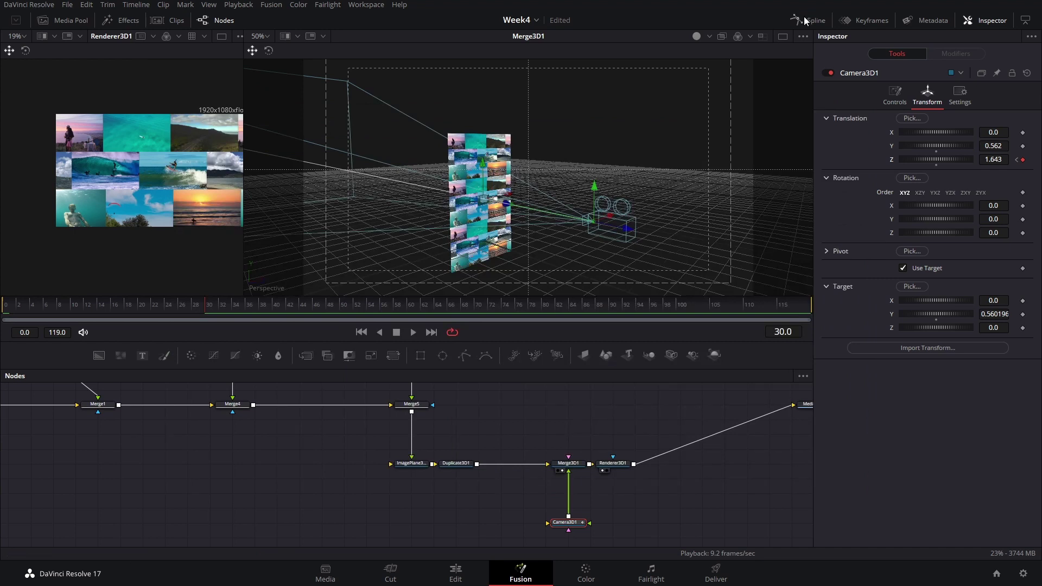
# Step: Flatten and ease Camera3D1's Z Offset keyframes in the Spline editor, and preview the move from frame 0 to 30
pyautogui.click(805, 20)
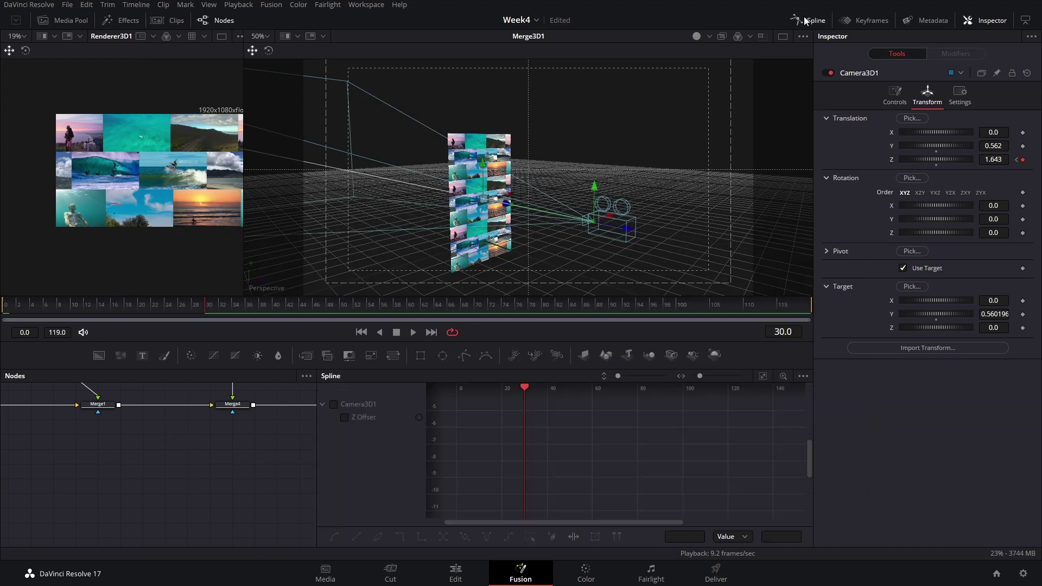
pyautogui.click(333, 404)
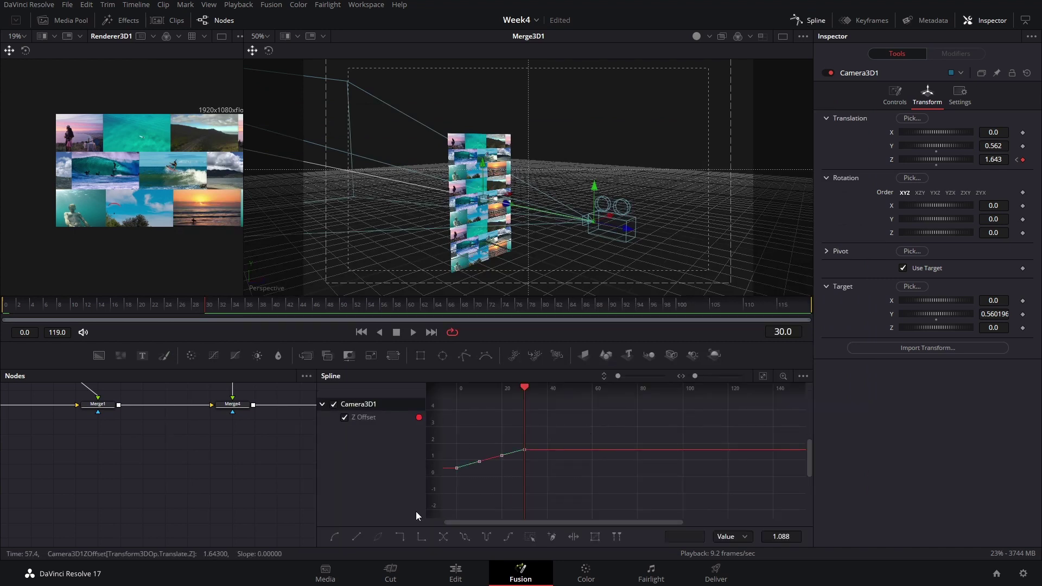
pyautogui.press('f')
pyautogui.press('t')
pyautogui.moveTo(694, 392); pyautogui.dragTo(705, 389)
pyautogui.moveTo(783, 390); pyautogui.dragTo(788, 390)
pyautogui.moveTo(695, 392); pyautogui.dragTo(706, 392)
pyautogui.click(808, 20)
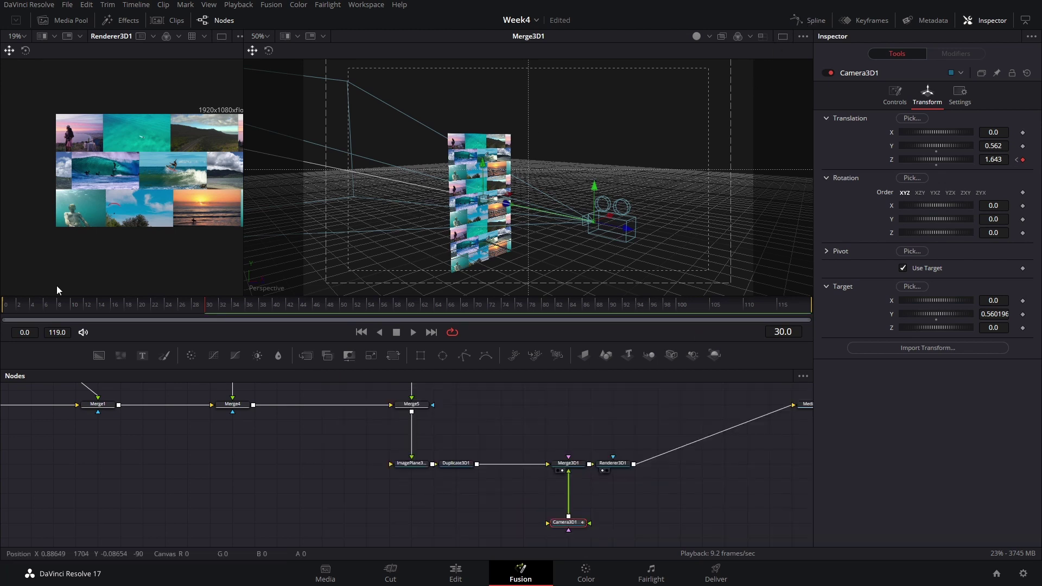
pyautogui.moveTo(102, 304); pyautogui.dragTo(2, 309)
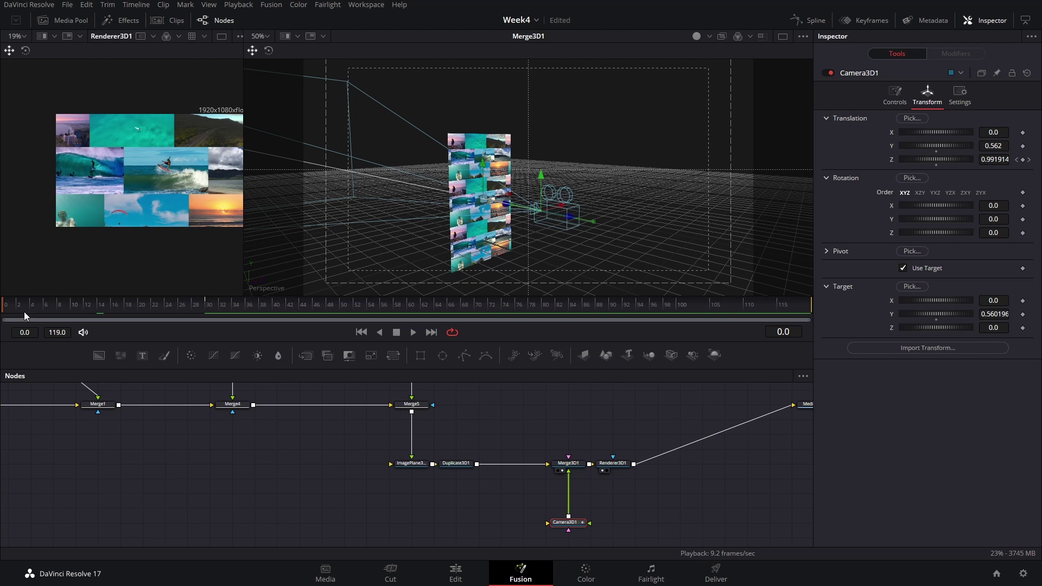
pyautogui.moveTo(11, 310); pyautogui.dragTo(182, 308)
pyautogui.click(207, 305)
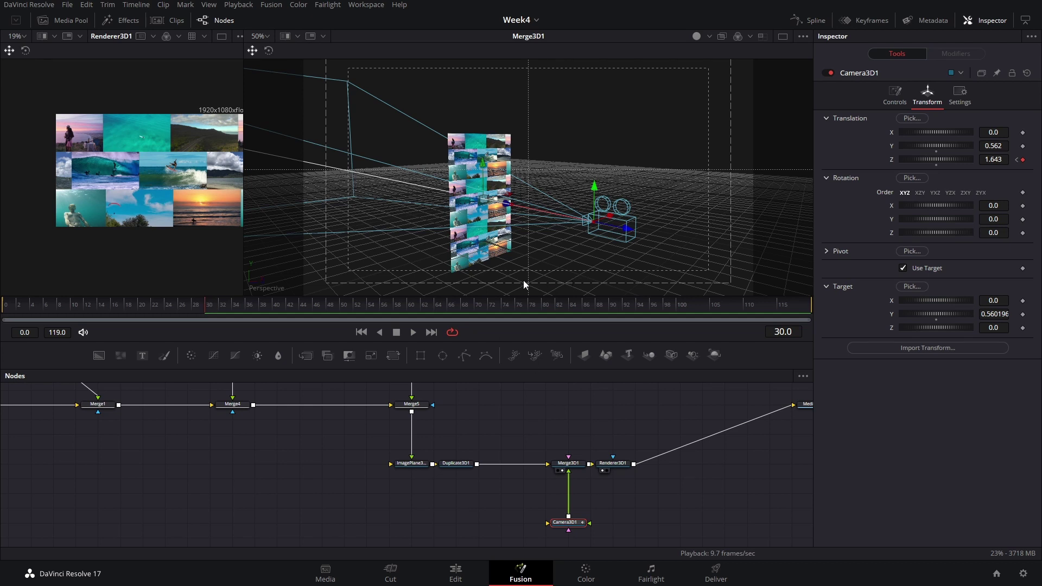
# Step: At frame 30, keyframe all of Camera3D1's rotation axes and its X and Y translation
pyautogui.moveTo(216, 311); pyautogui.dragTo(208, 313)
pyautogui.rightClick(825, 213)
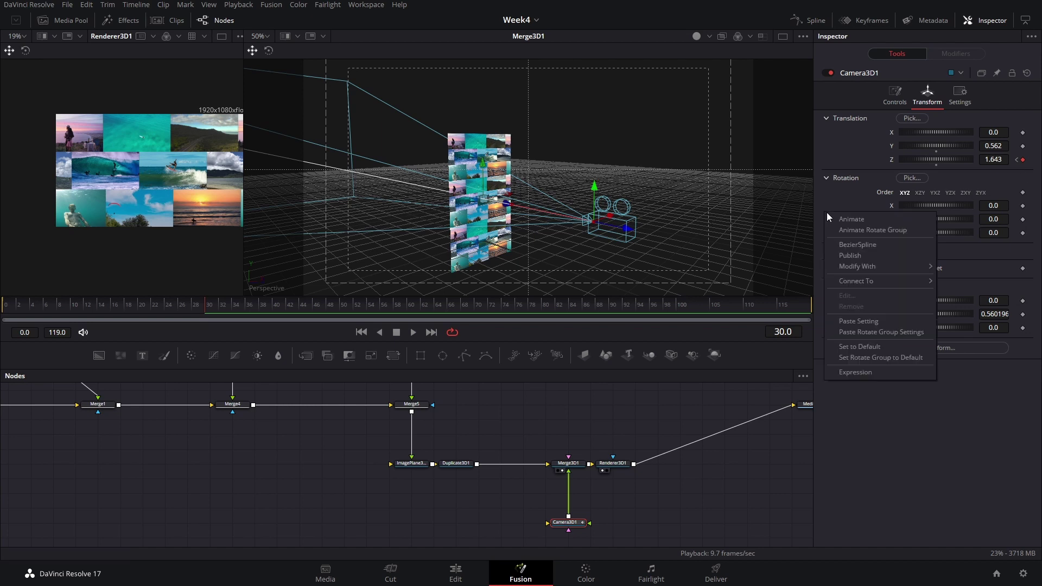
pyautogui.click(871, 233)
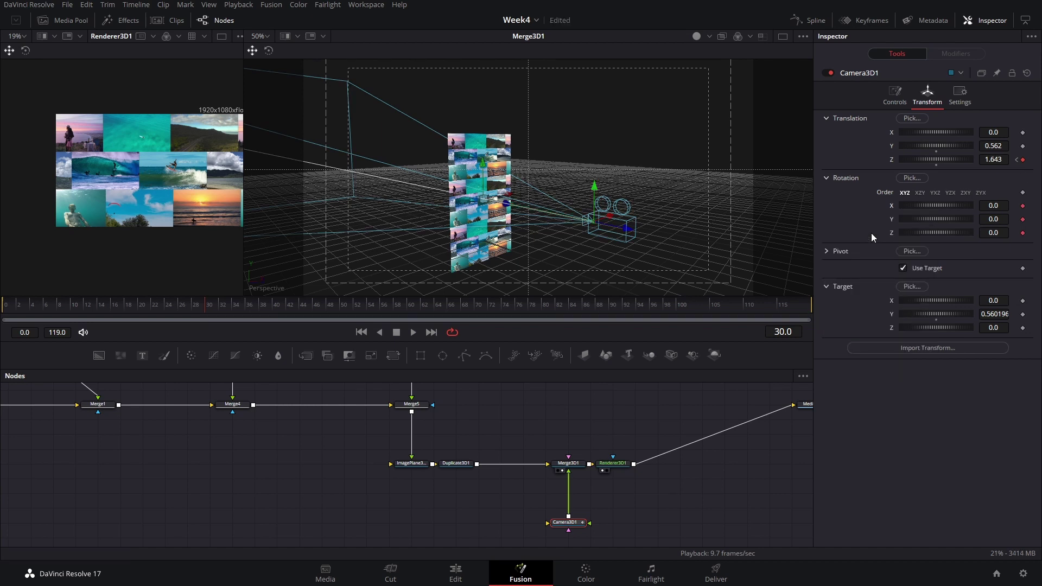
pyautogui.click(1022, 145)
pyautogui.click(1022, 132)
# Step: At frame 31, lower Camera3D1 and bring it closer to the wall, at about Y -0.65 and Z 0.776
pyautogui.click(211, 307)
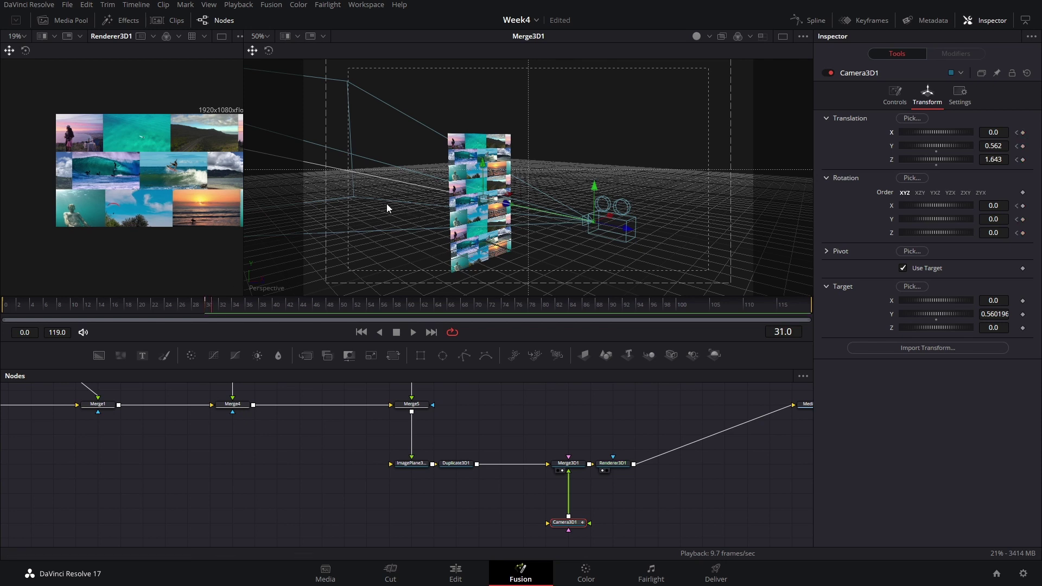
pyautogui.moveTo(617, 215); pyautogui.dragTo(528, 279)
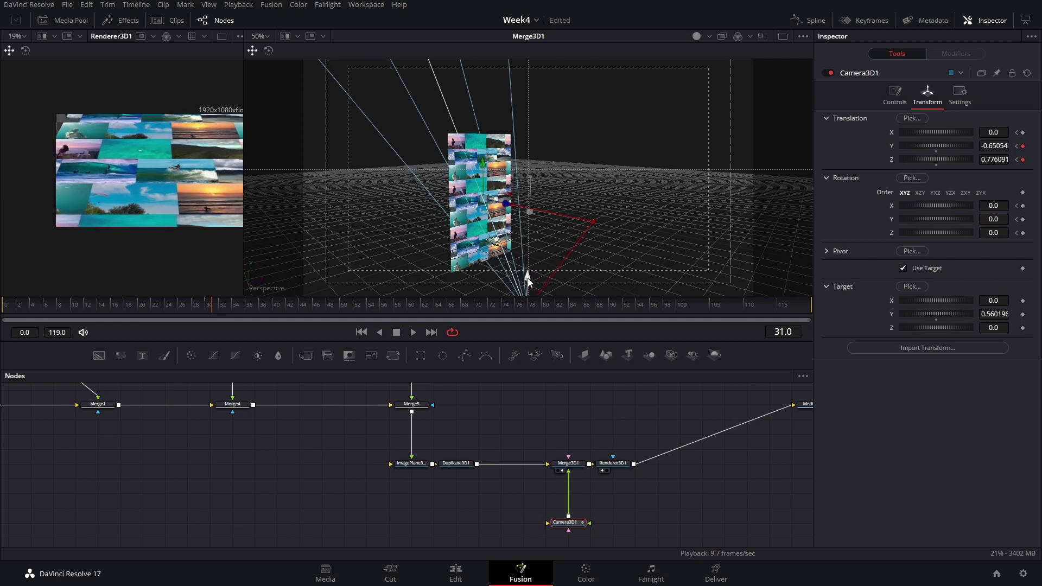
# Step: Try changing Camera3D1's Angle of View and resetting it to 45, and undo the changes
pyautogui.click(887, 101)
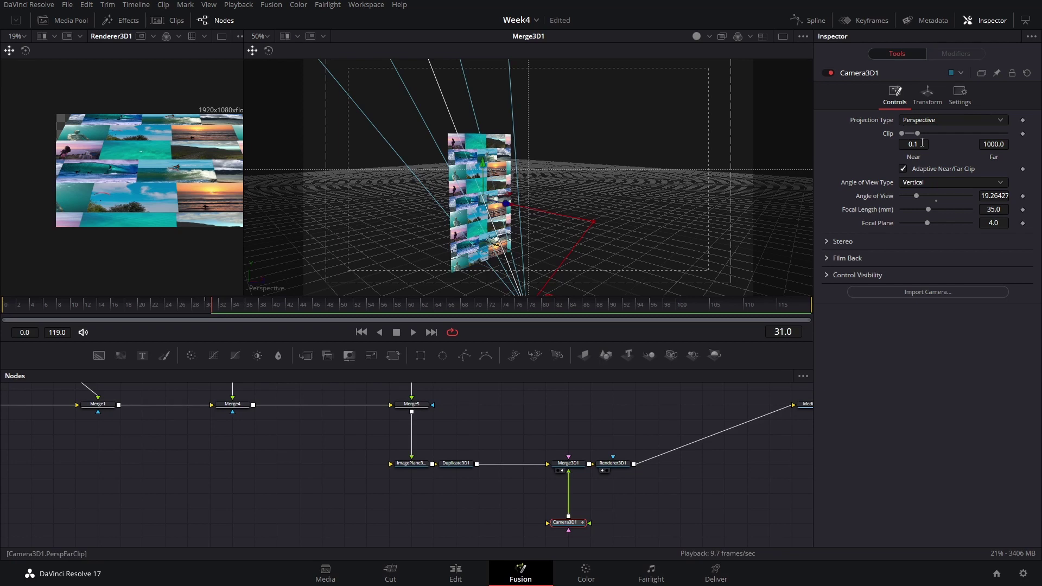
pyautogui.moveTo(914, 197); pyautogui.dragTo(903, 198)
pyautogui.doubleClick(879, 194)
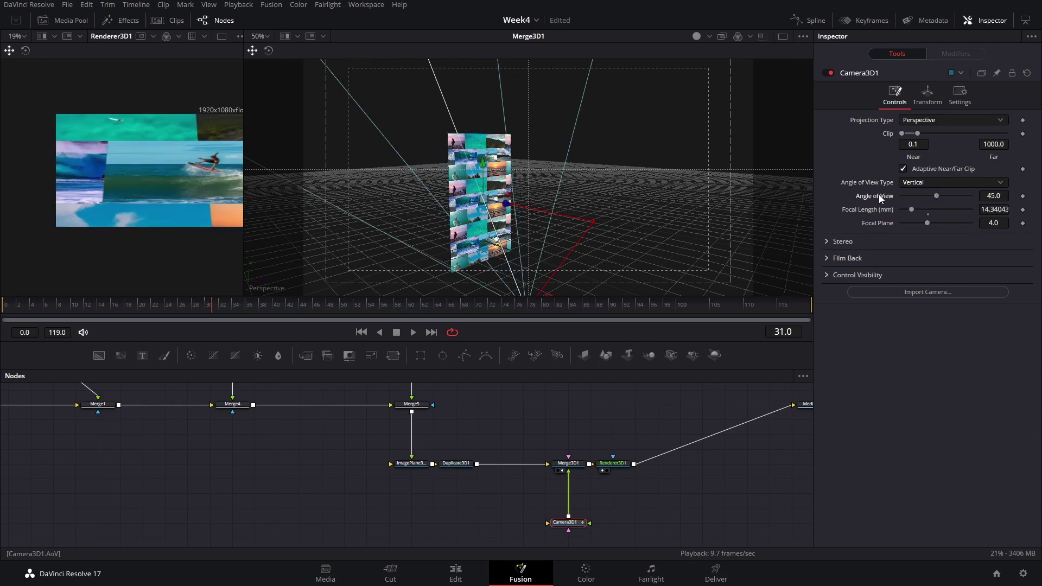
pyautogui.hotkey('ctrl', 'z')
pyautogui.hotkey('ctrl', 'z')
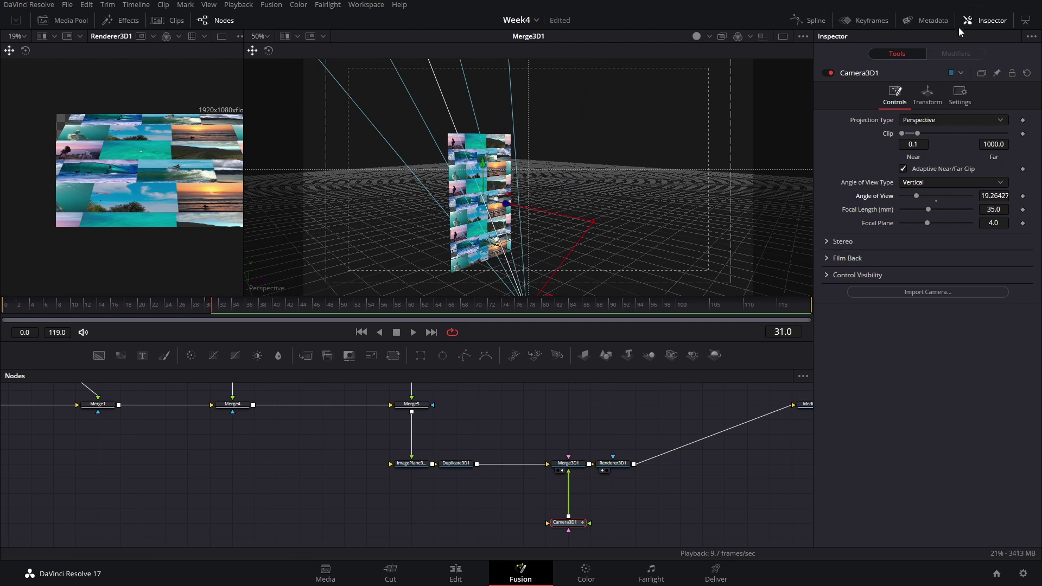
# Step: Refine Camera3D1's frame 31 position to about Y -0.465 and Z 0.657
pyautogui.click(929, 92)
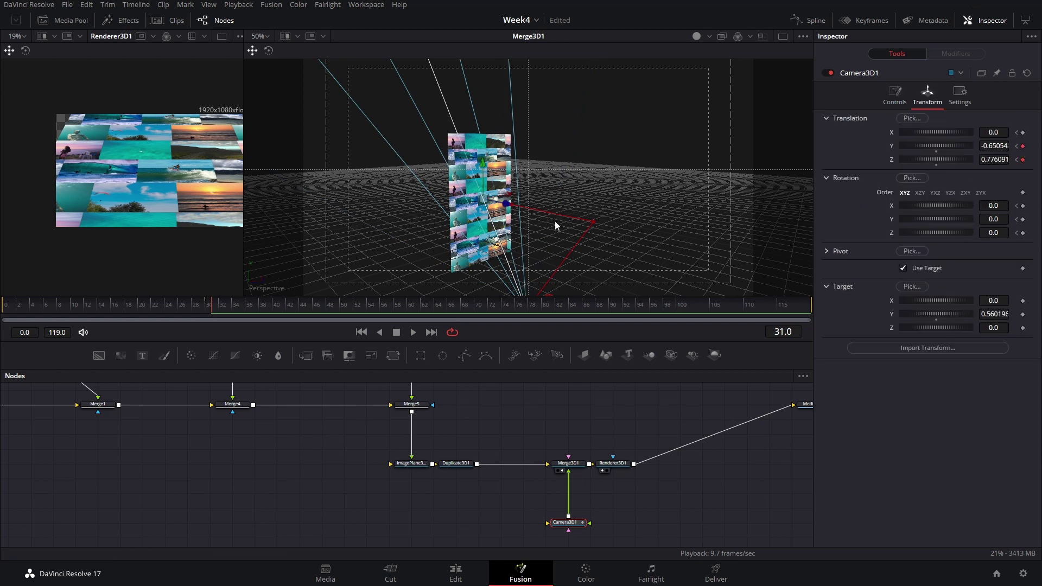
pyautogui.moveTo(549, 229); pyautogui.dragTo(544, 216)
pyautogui.moveTo(543, 290); pyautogui.dragTo(531, 246)
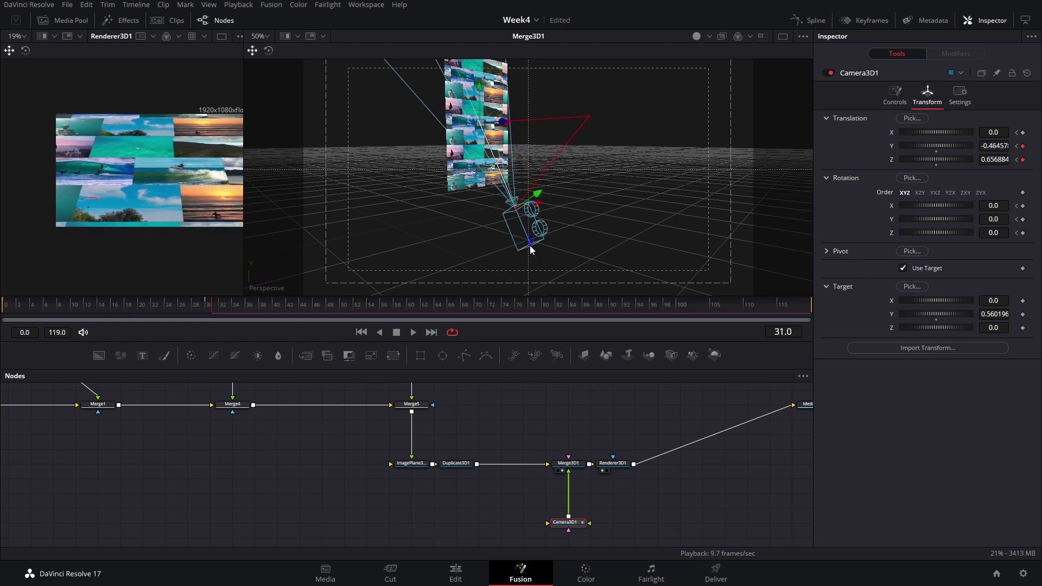
# Step: At frame 60, move Camera3D1 to about X 0.182, Y 1.493, Z 0.881 and rotate it to X 18.3, Y -5.5, Z -4.0
pyautogui.moveTo(238, 309); pyautogui.dragTo(257, 308)
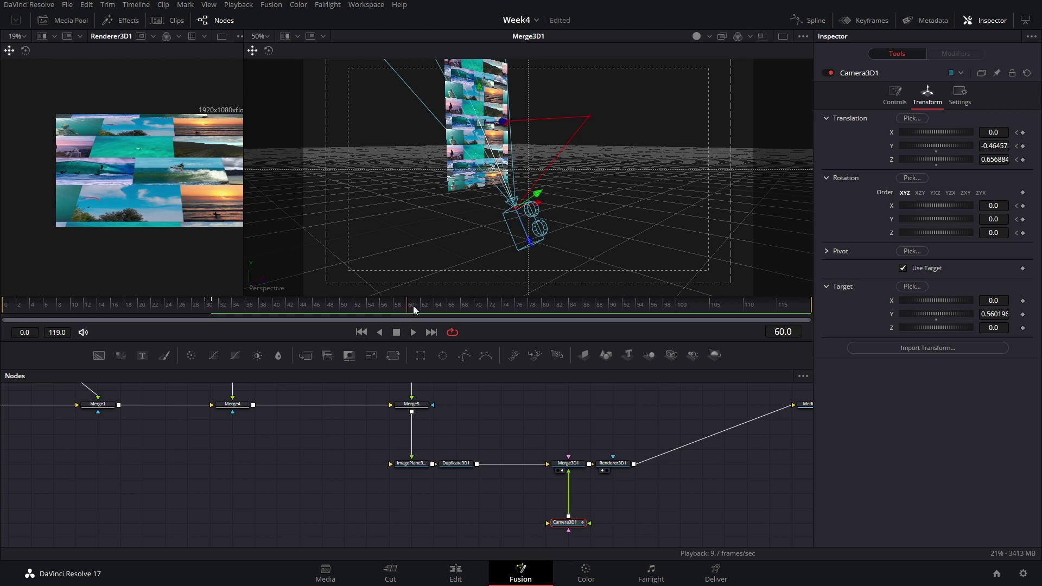
pyautogui.moveTo(526, 236); pyautogui.dragTo(540, 73)
pyautogui.moveTo(995, 218); pyautogui.dragTo(966, 218)
pyautogui.moveTo(994, 233); pyautogui.dragTo(972, 233)
pyautogui.moveTo(993, 206); pyautogui.dragTo(1037, 206)
pyautogui.moveTo(487, 196); pyautogui.dragTo(470, 258)
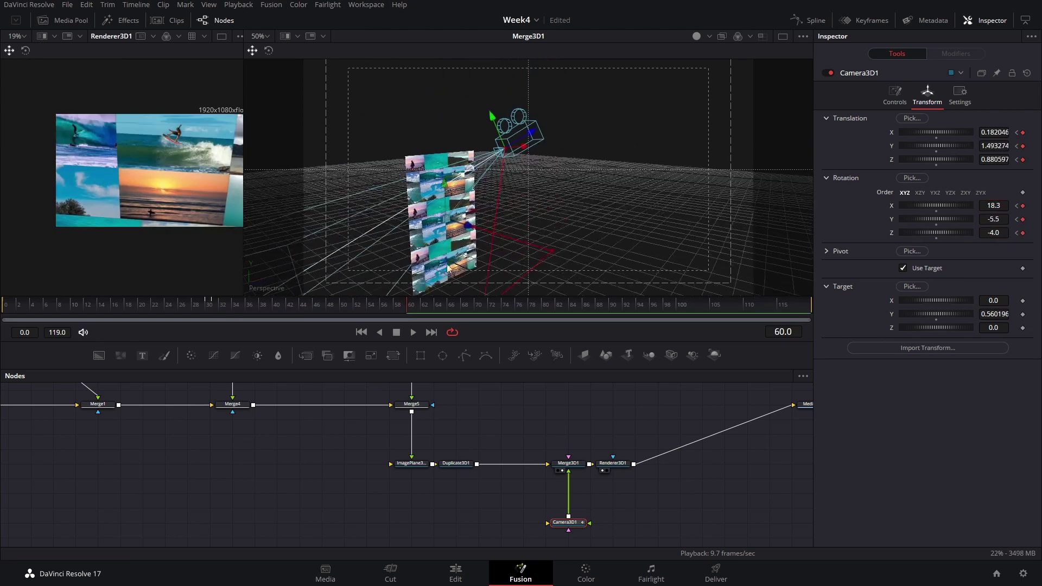
# Step: At frame 61, move Camera3D1 to about X -0.622, Y 0.648, Z 1.424, and preview the animation from frame 24 to 33
pyautogui.press('Left')
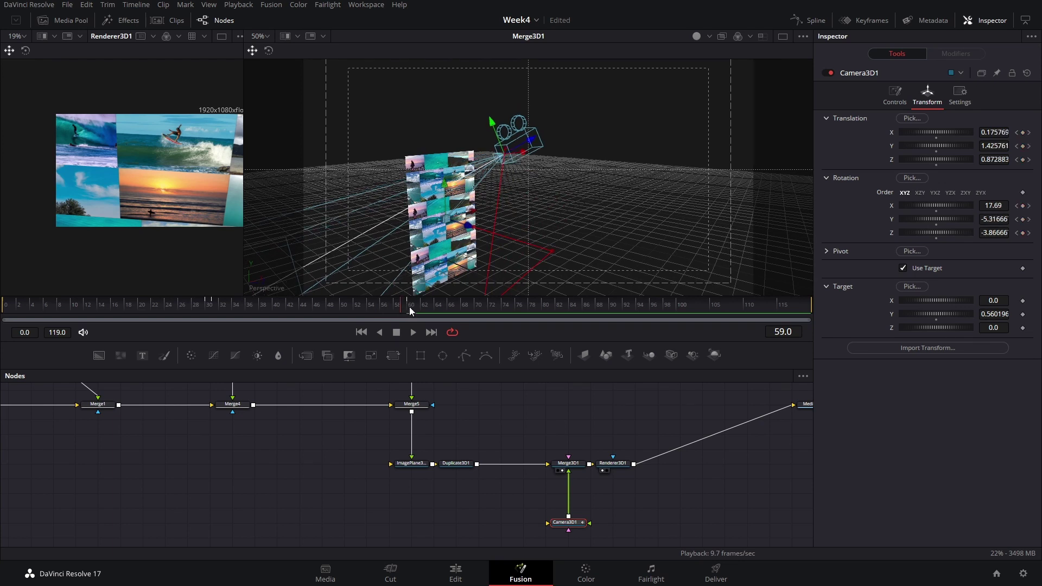
pyautogui.click(411, 311)
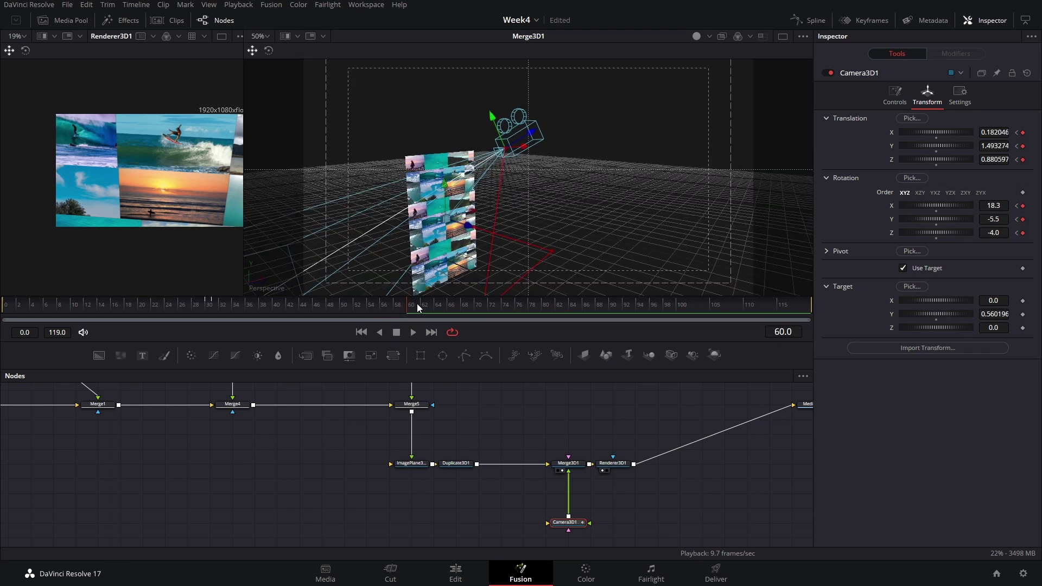
pyautogui.click(415, 305)
pyautogui.moveTo(492, 116); pyautogui.dragTo(500, 242)
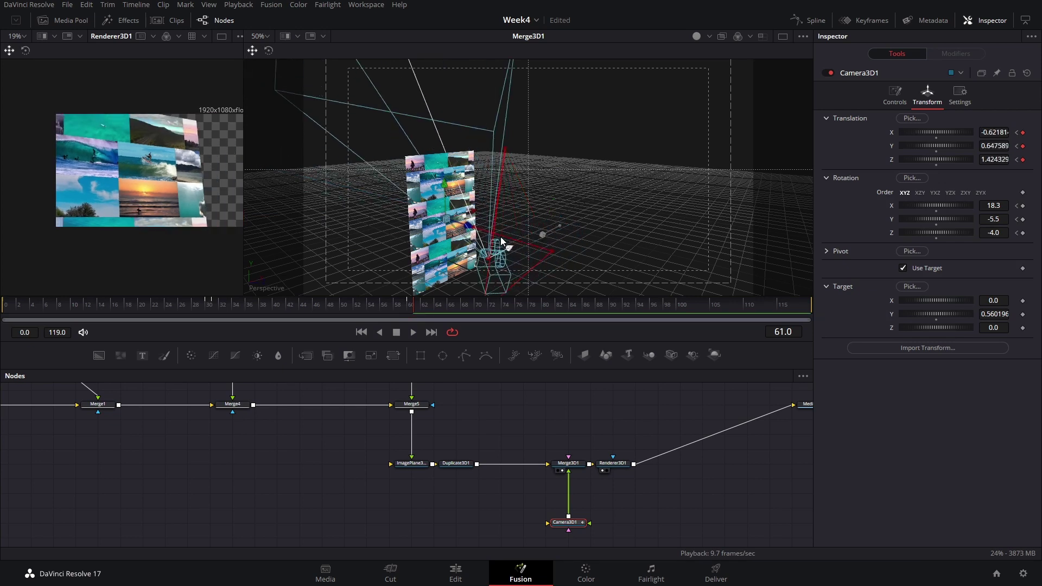
pyautogui.click(167, 315)
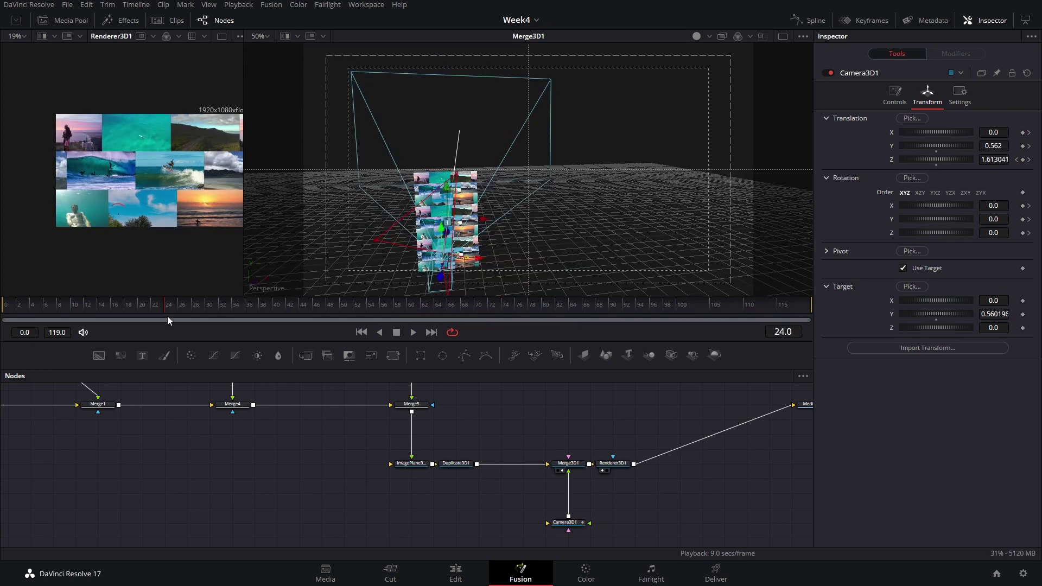
pyautogui.moveTo(167, 316); pyautogui.dragTo(230, 329)
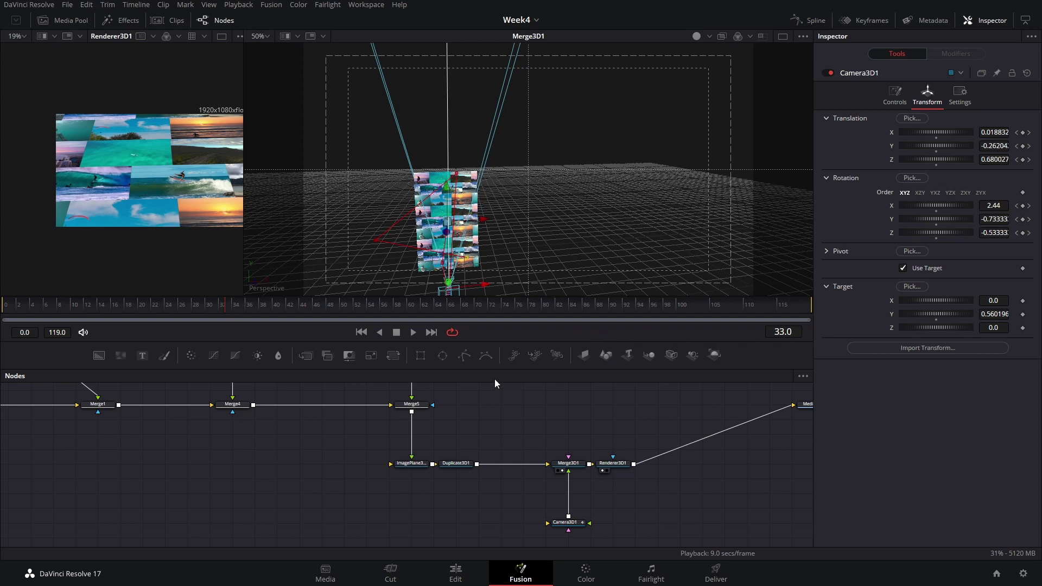
# Step: Examine all of Camera3D1's position and rotation animation curves in the Spline editor, and close the editor
pyautogui.rightClick(499, 334)
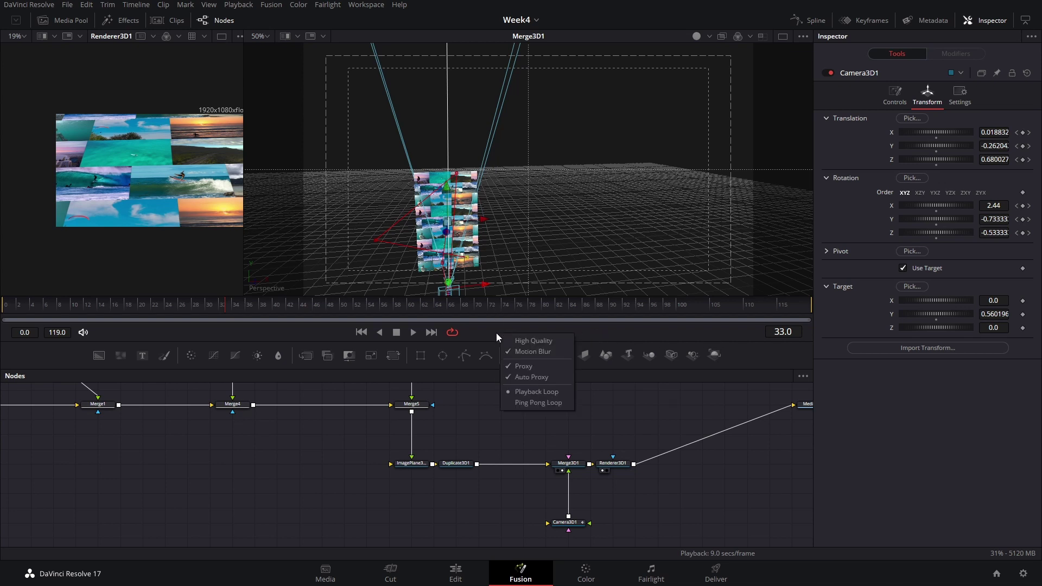
pyautogui.click(662, 418)
pyautogui.moveTo(643, 416); pyautogui.dragTo(574, 397)
pyautogui.click(503, 506)
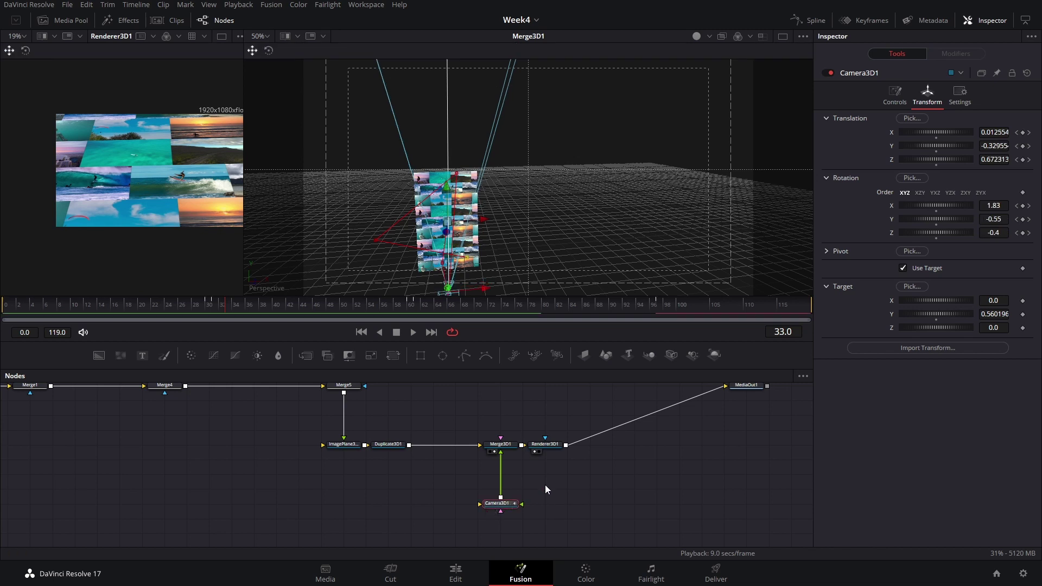
pyautogui.click(814, 20)
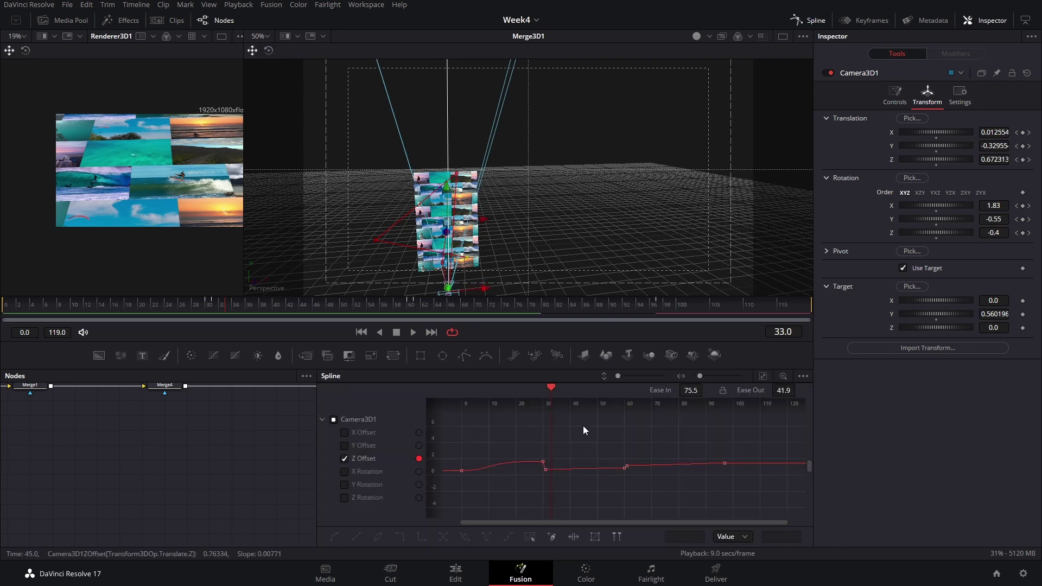
pyautogui.scroll(-2, 557, 425)
pyautogui.click(332, 419)
pyautogui.click(332, 418)
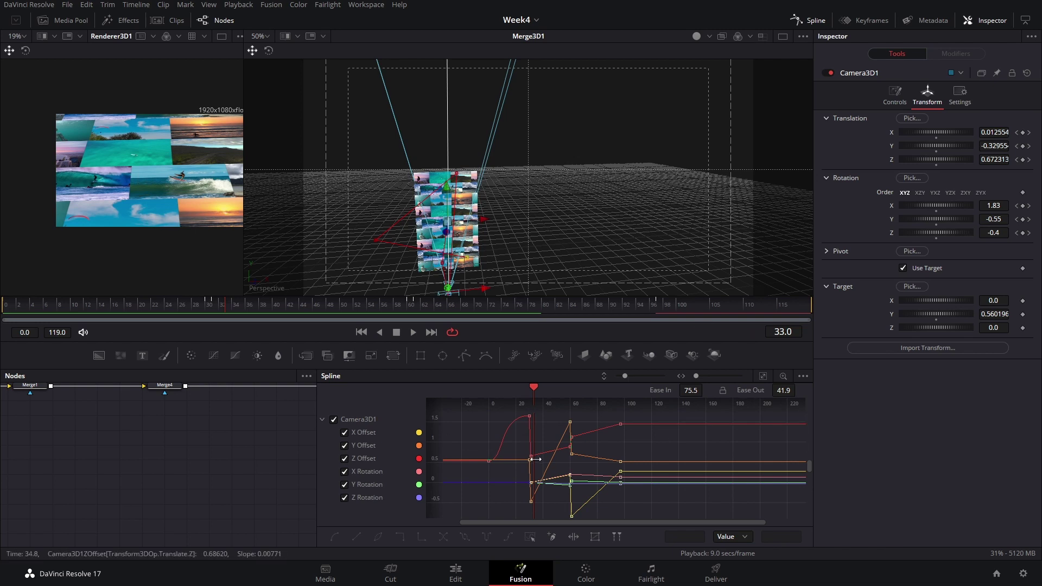
pyautogui.click(804, 27)
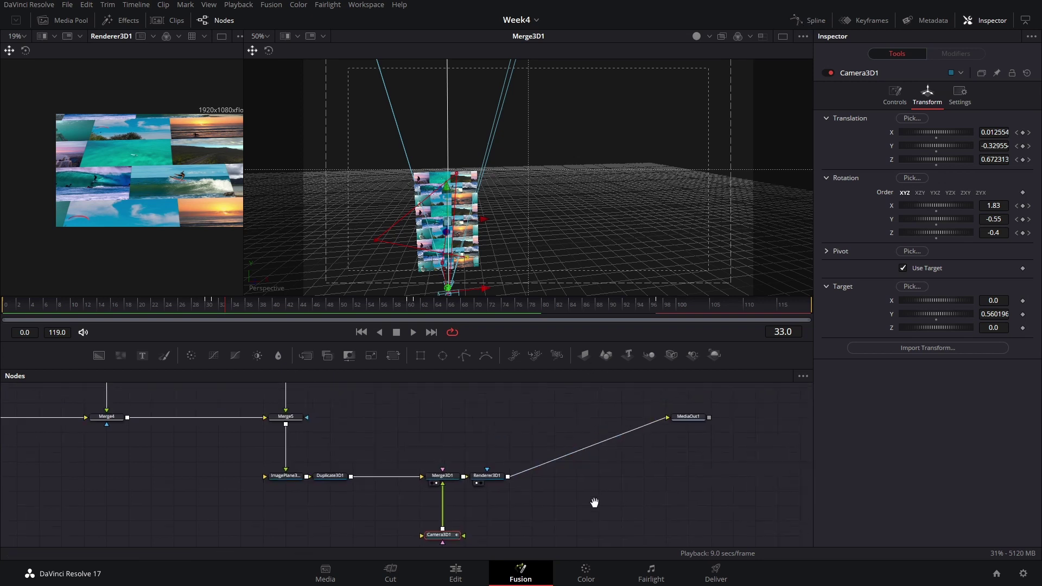
# Step: Move Renderer3D1 away from Merge3D1 and add a Blur node between the renderer and MediaOut1
pyautogui.click(457, 482)
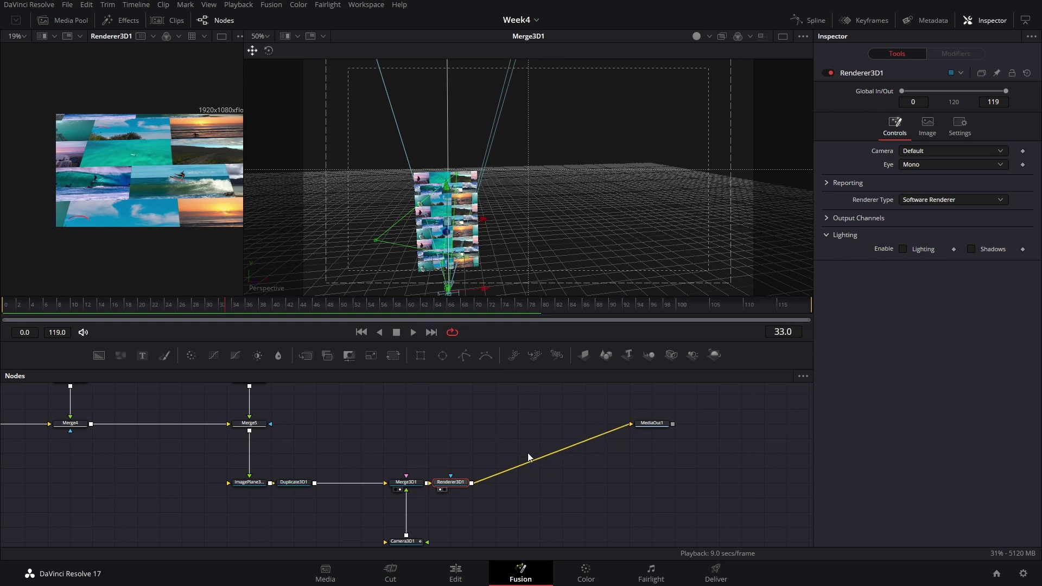
pyautogui.moveTo(197, 259); pyautogui.dragTo(168, 259)
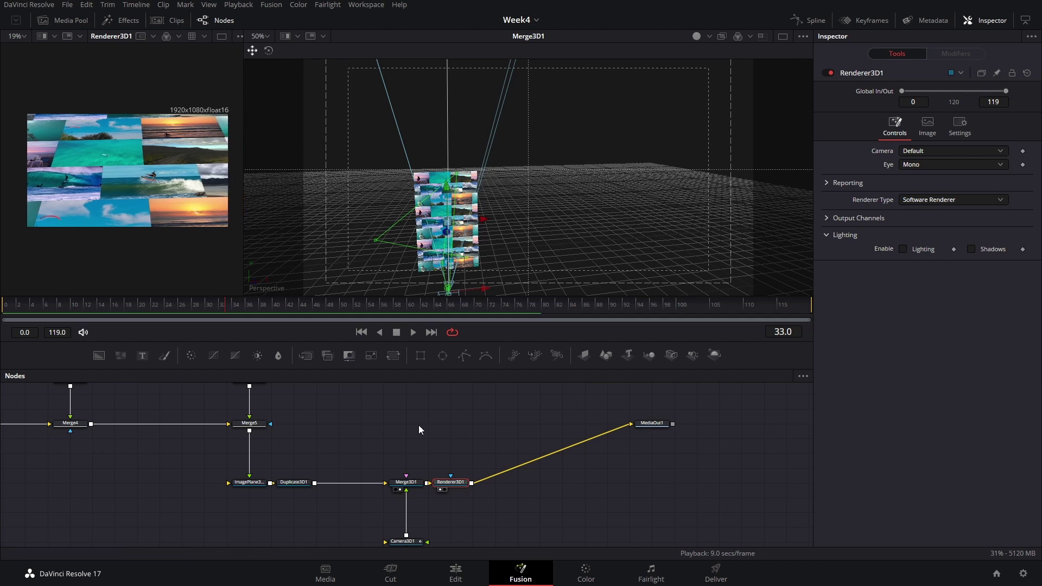
pyautogui.moveTo(454, 486); pyautogui.dragTo(495, 474)
pyautogui.hotkey('shift', 'space')
pyautogui.write('blur')
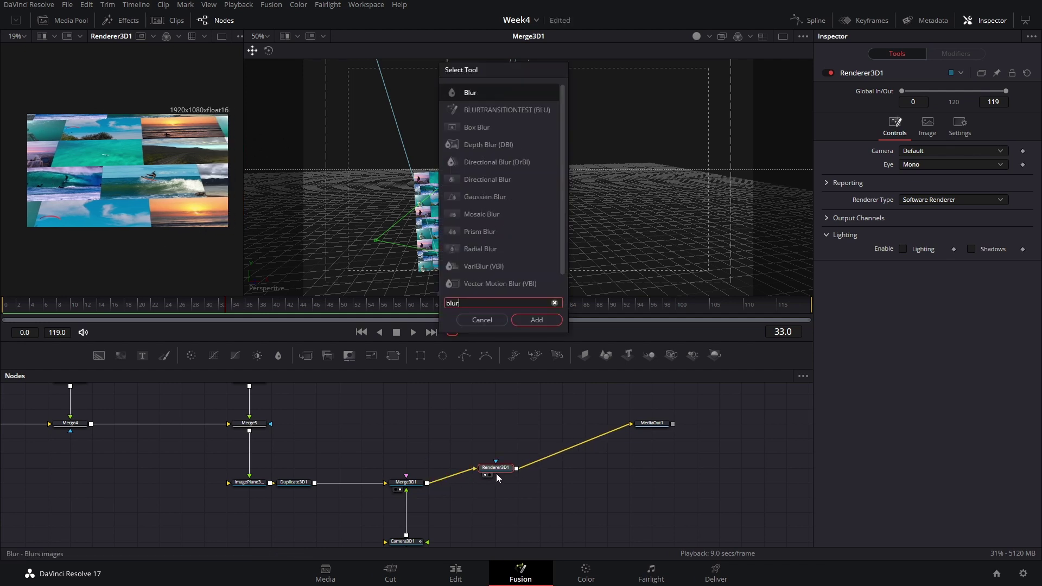
pyautogui.press('Return')
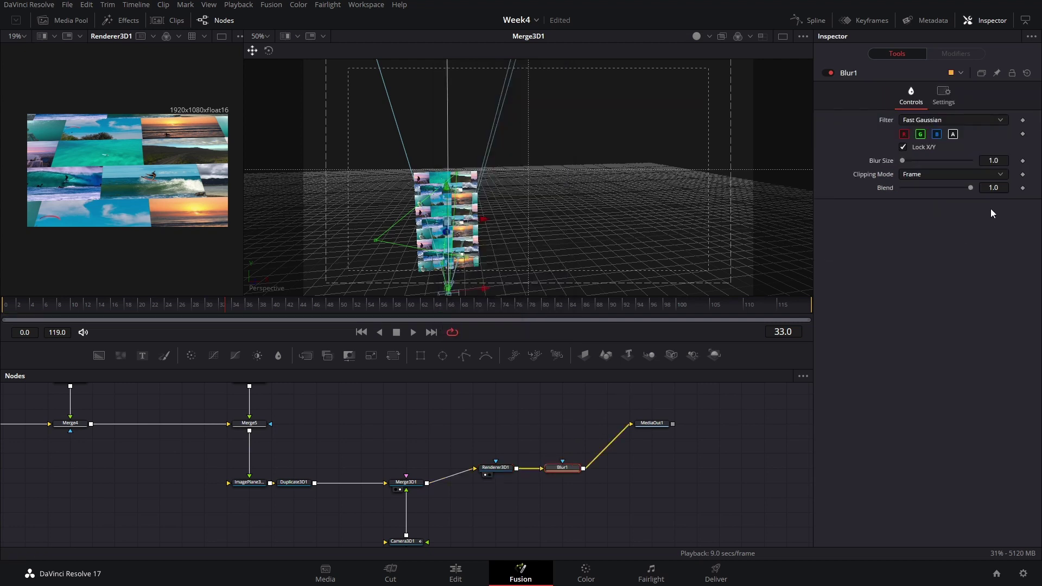
# Step: Show MediaOut1 in the second viewer and set Blur1's blur size to about 8.9
pyautogui.click(655, 425)
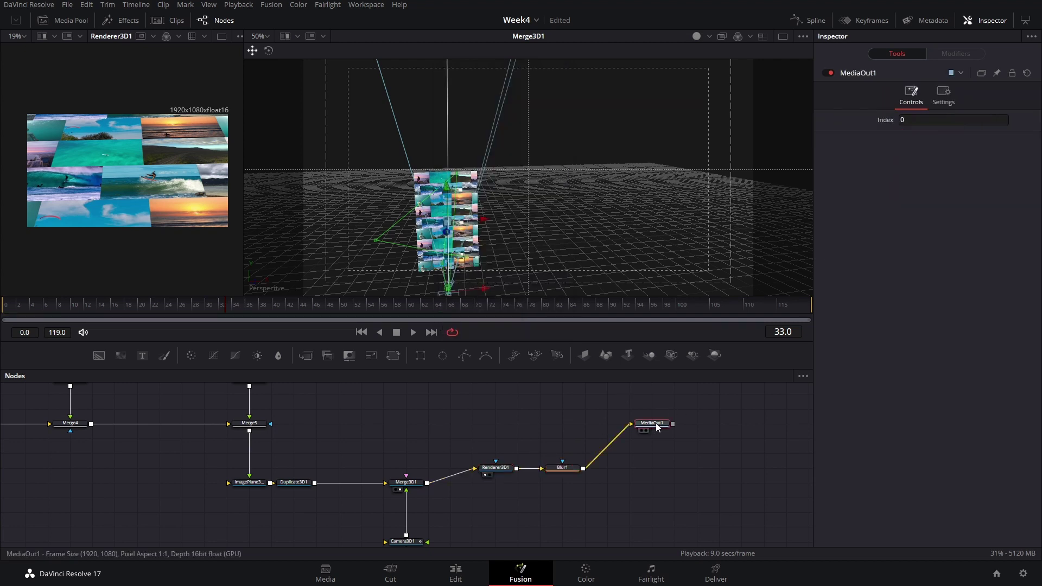
pyautogui.press('2')
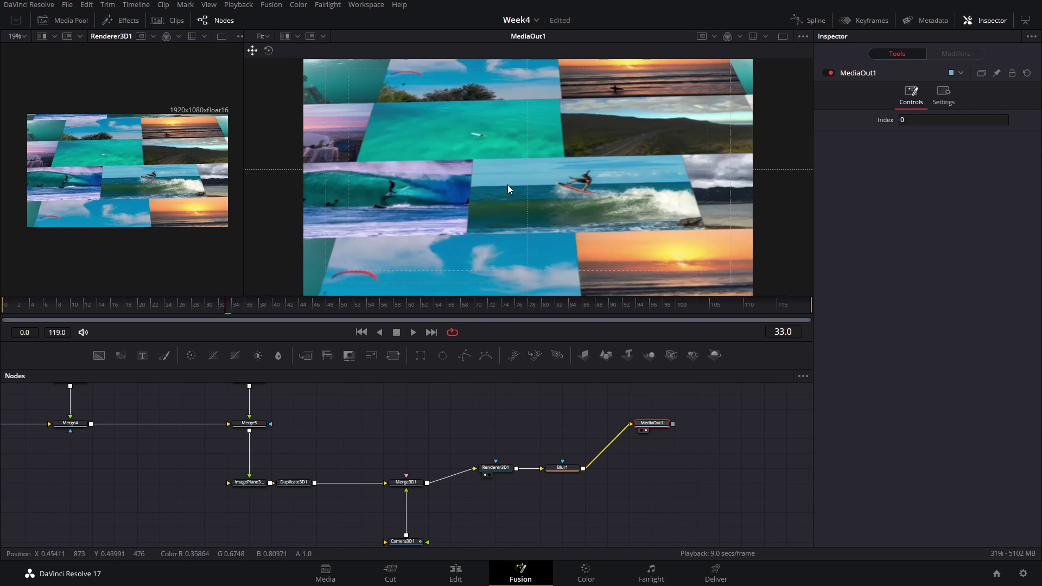
pyautogui.scroll(-2, 507, 184)
pyautogui.click(562, 467)
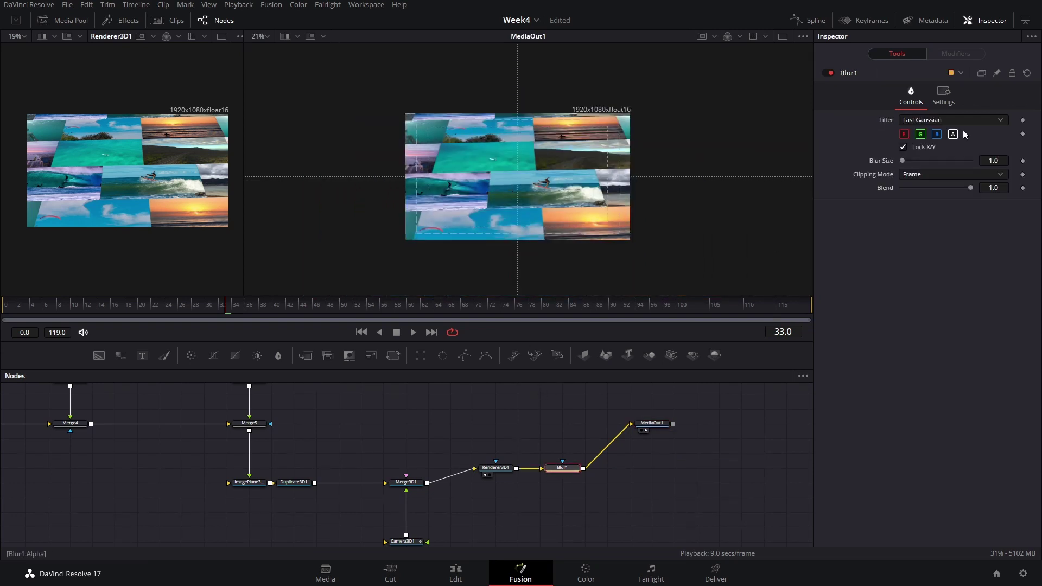
pyautogui.moveTo(988, 161); pyautogui.dragTo(1031, 161)
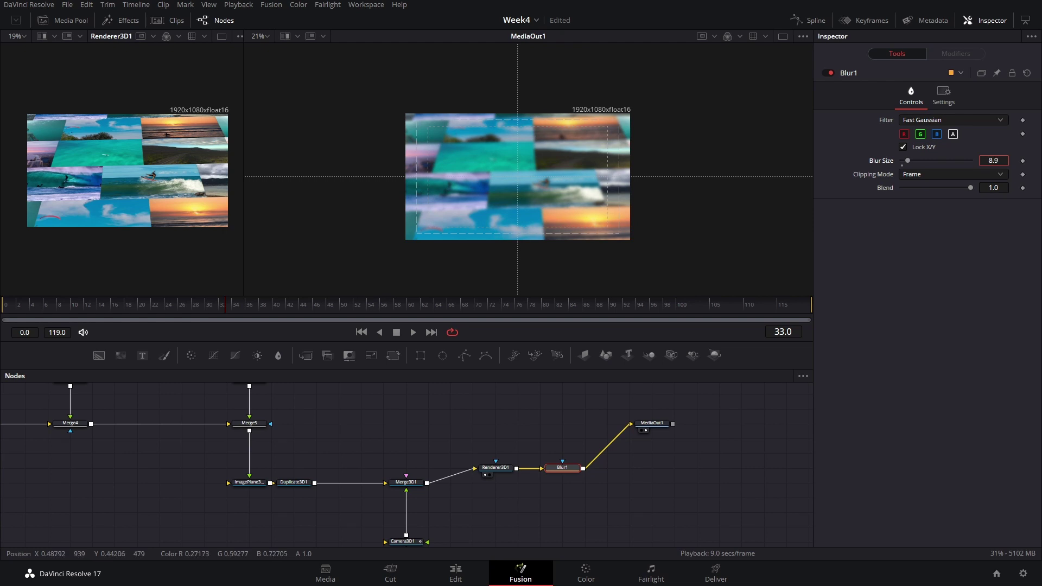
# Step: Mask Blur1 with an inverted ellipse about 1.09 wide and 0.626 high, with a soft edge of about 0.0535
pyautogui.click(443, 356)
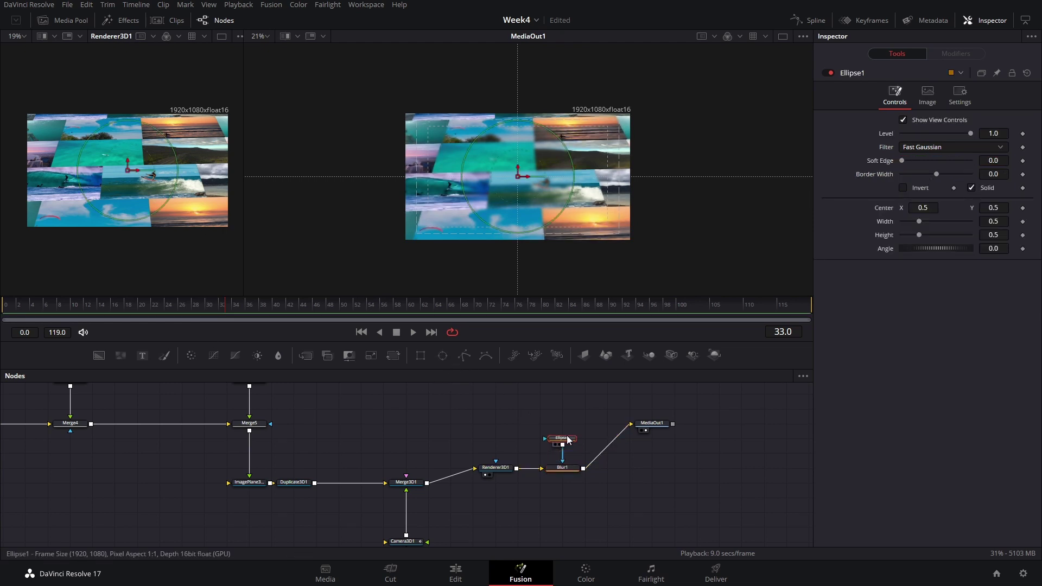
pyautogui.click(917, 187)
pyautogui.moveTo(574, 183); pyautogui.dragTo(630, 182)
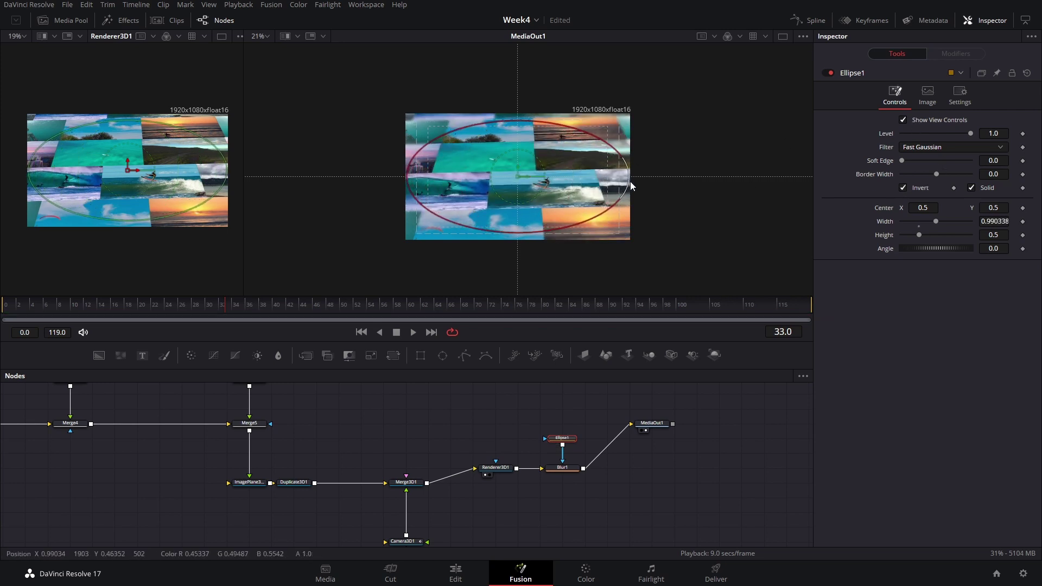
pyautogui.moveTo(591, 217); pyautogui.dragTo(601, 222)
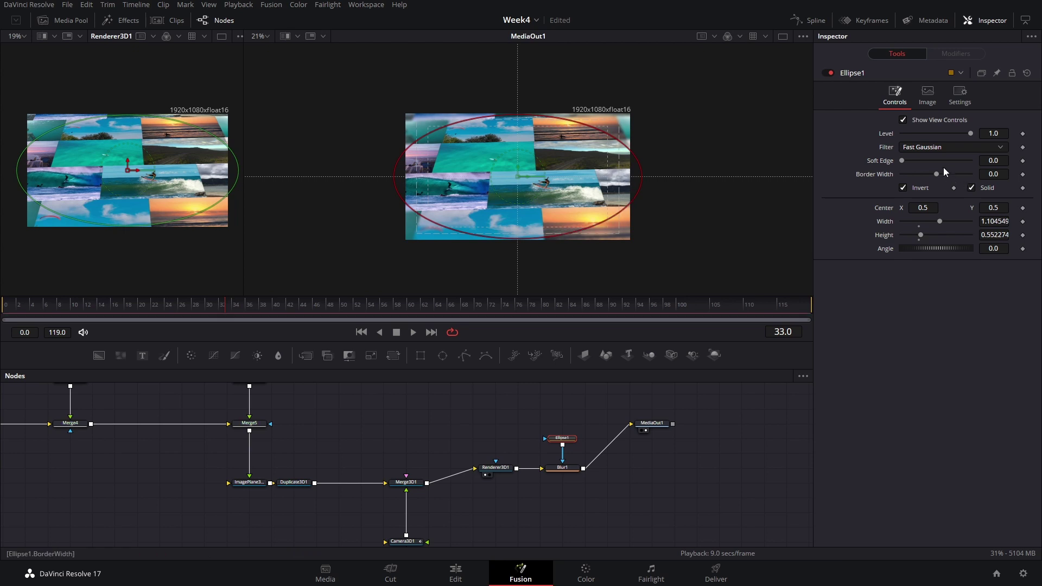
pyautogui.moveTo(900, 161); pyautogui.dragTo(919, 171)
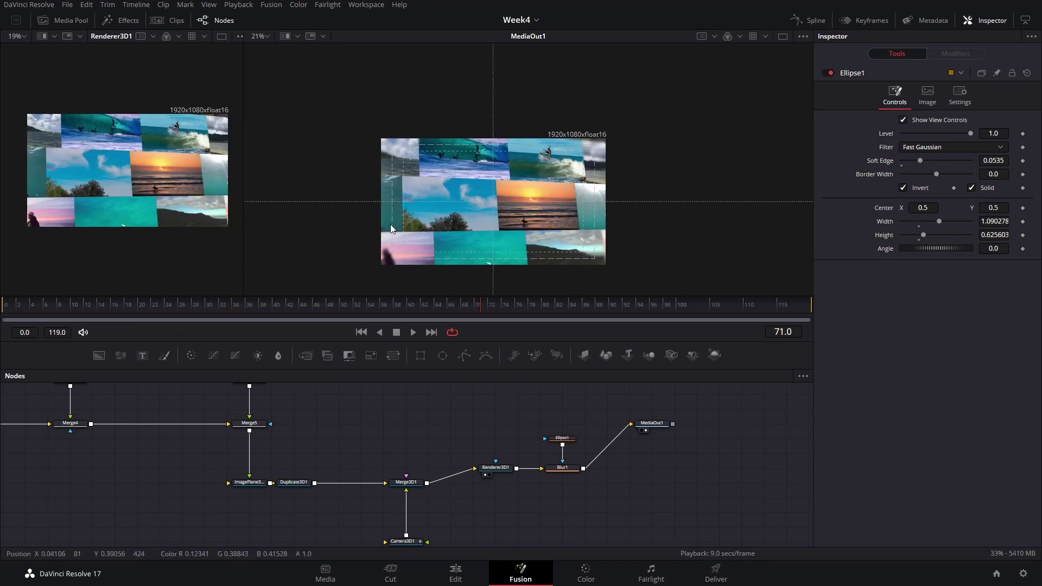
# Step: Enable motion blur on Renderer3D1 with quality 2 and a shutter angle of 30
pyautogui.scroll(-2, 710, 427)
pyautogui.scroll(-1, 710, 427)
pyautogui.click(496, 432)
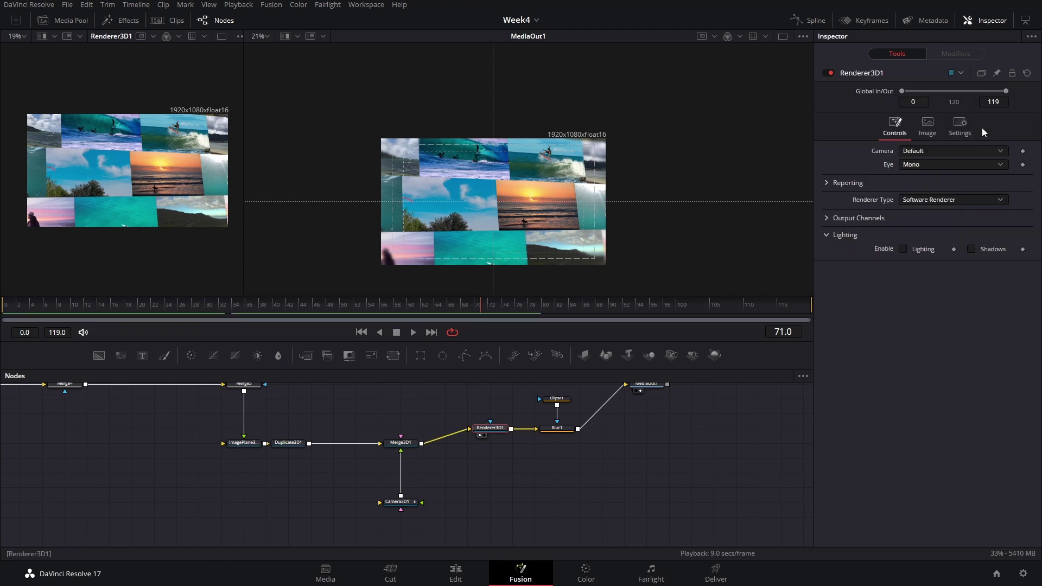
pyautogui.click(961, 134)
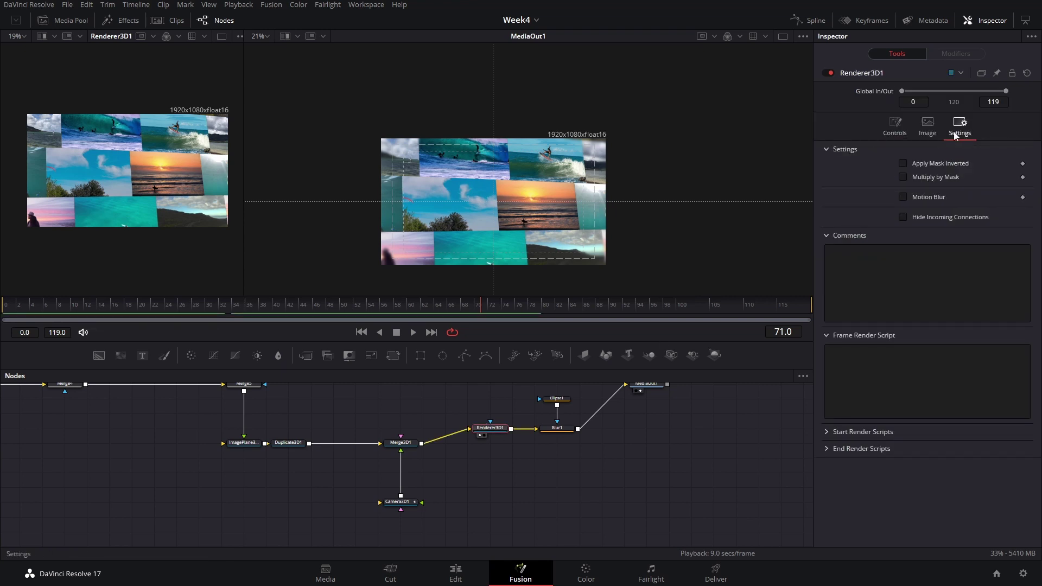
pyautogui.click(916, 197)
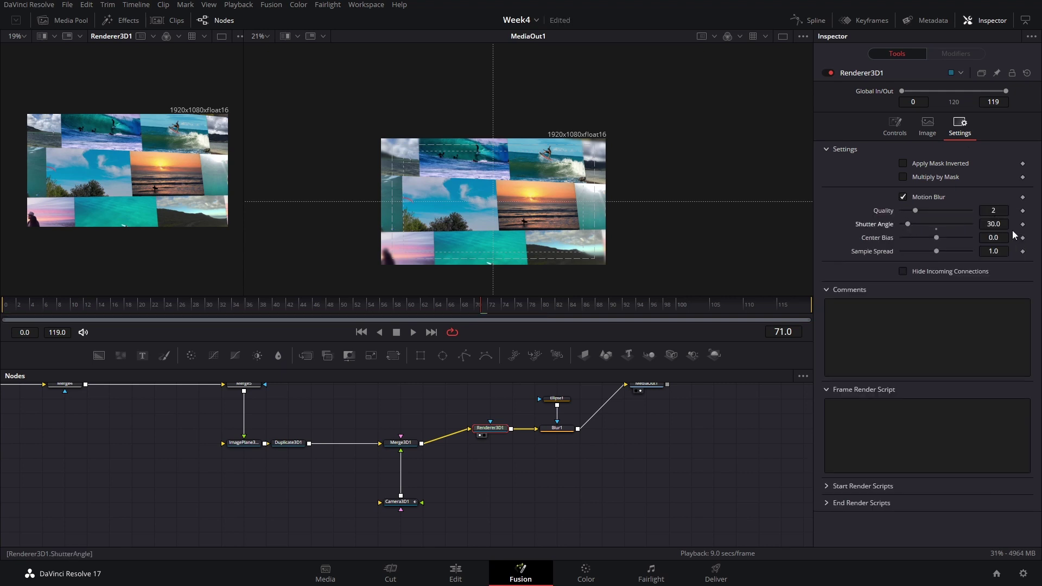
# Step: Merge the green-white light leak clip over the blurred render in Screen mode, with gain about 0.205 and blend about 0.603, and preview the frames
pyautogui.moveTo(665, 395); pyautogui.dragTo(671, 464)
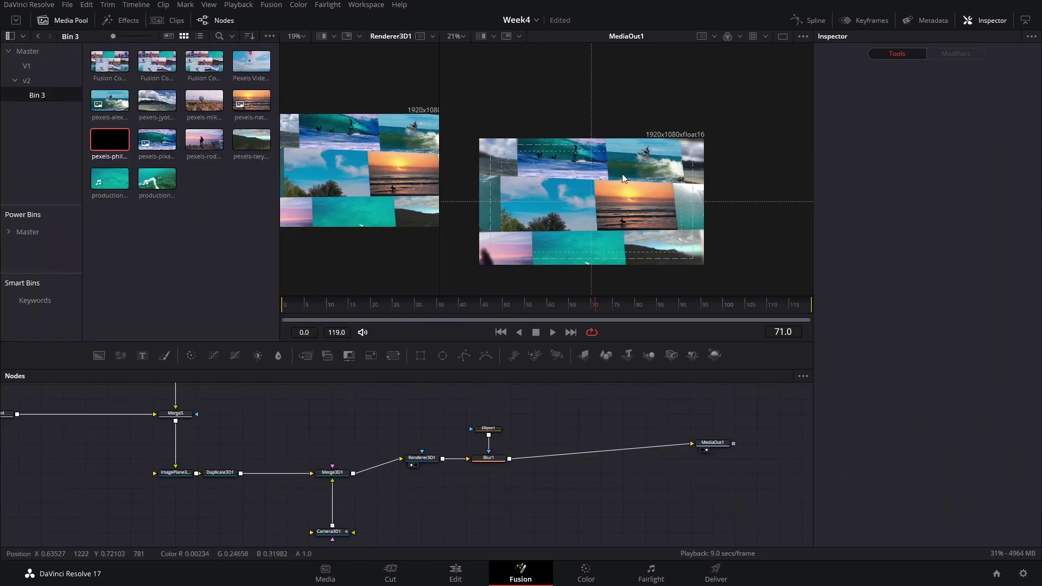
pyautogui.moveTo(102, 134); pyautogui.dragTo(409, 462)
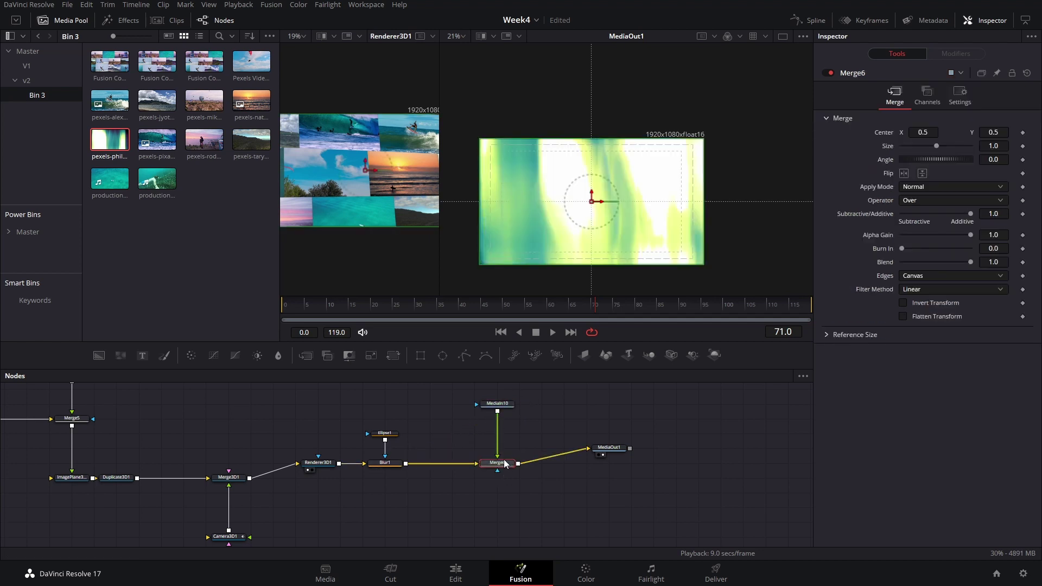
pyautogui.click(968, 188)
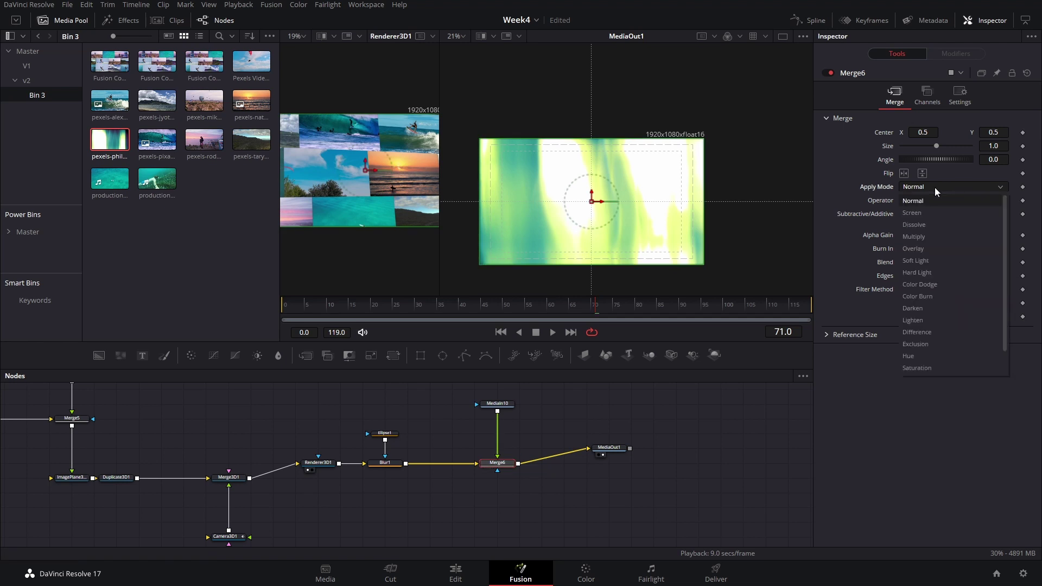
pyautogui.click(929, 215)
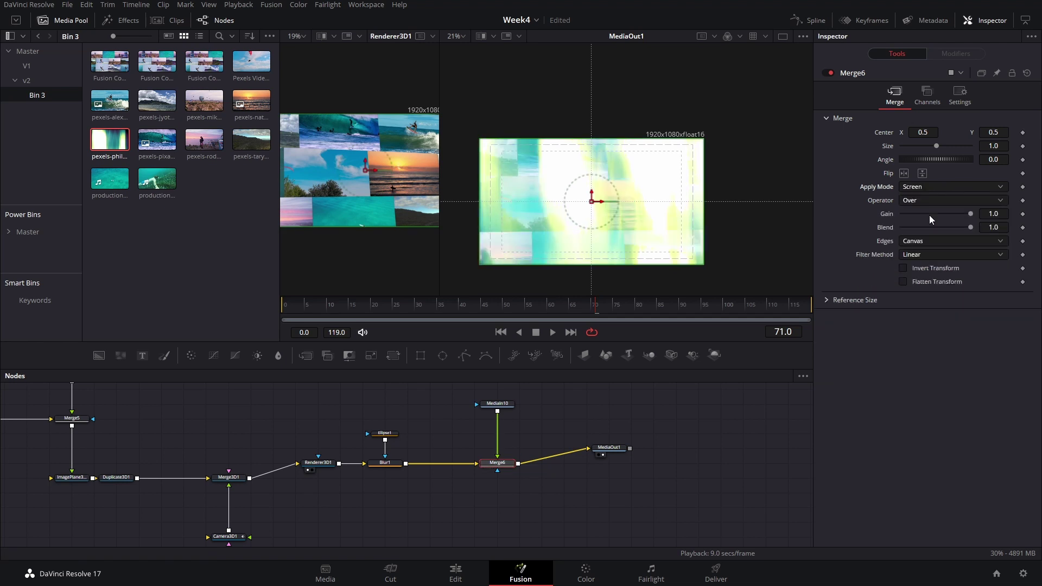
pyautogui.moveTo(969, 214); pyautogui.dragTo(909, 217)
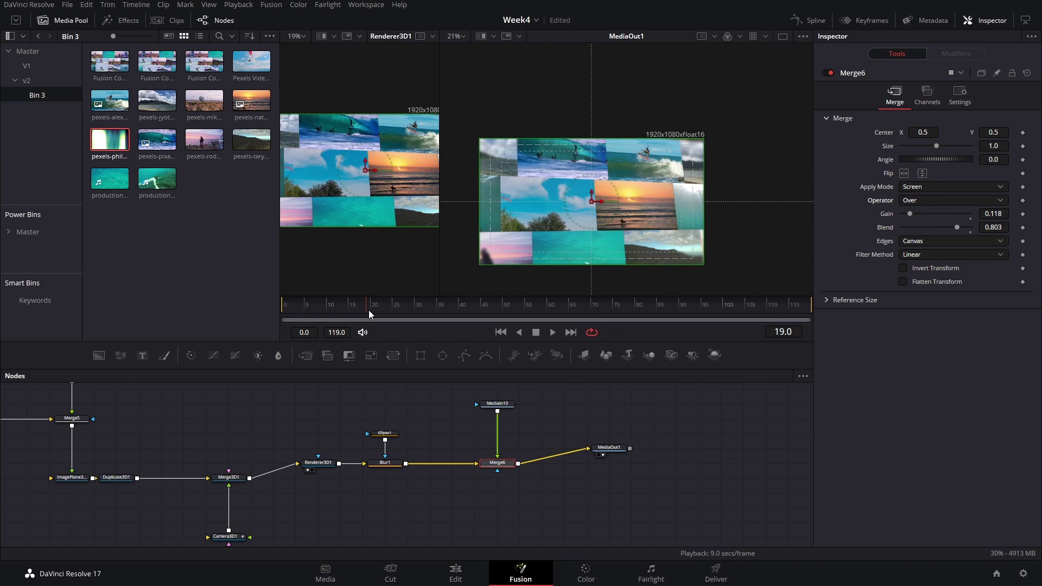
pyautogui.moveTo(369, 313); pyautogui.dragTo(562, 318)
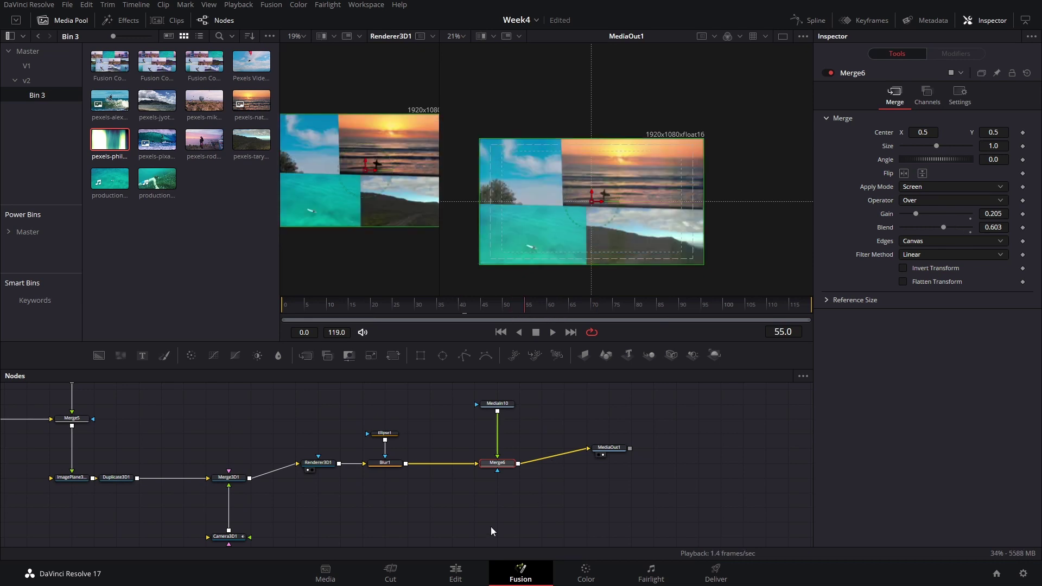
# Step: On the Edit page, duplicate the MOSAIC GALERY clip onto track V2 and look at its clip options for rendering in place
pyautogui.click(456, 571)
pyautogui.moveTo(518, 473); pyautogui.dragTo(517, 445)
pyautogui.rightClick(517, 447)
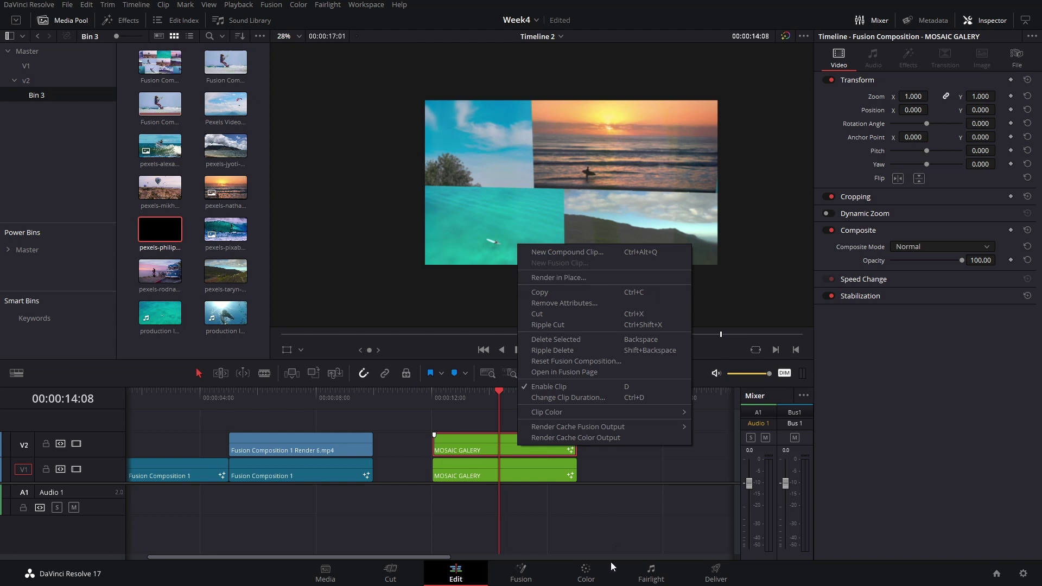
pyautogui.click(641, 509)
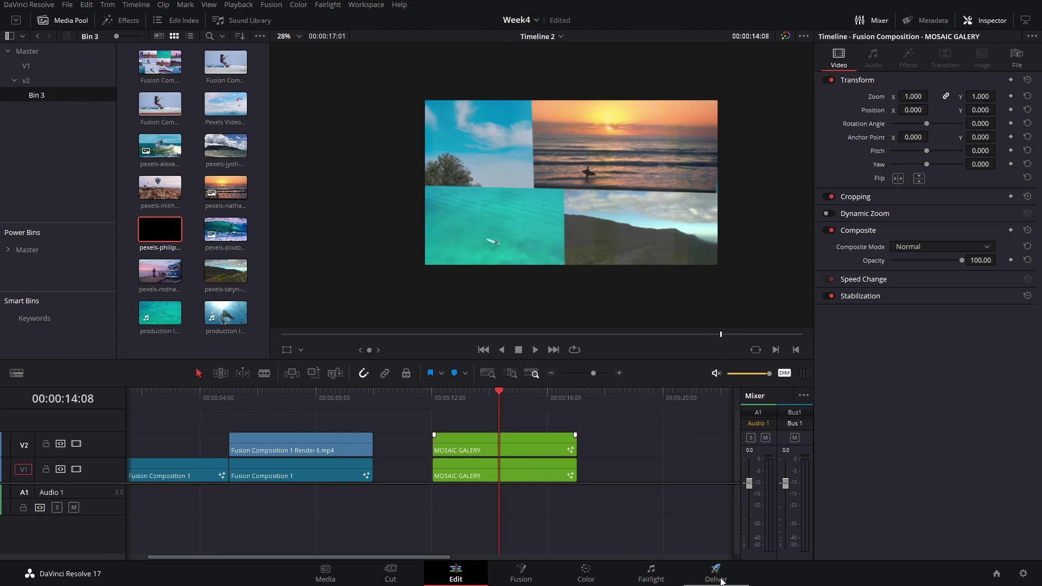